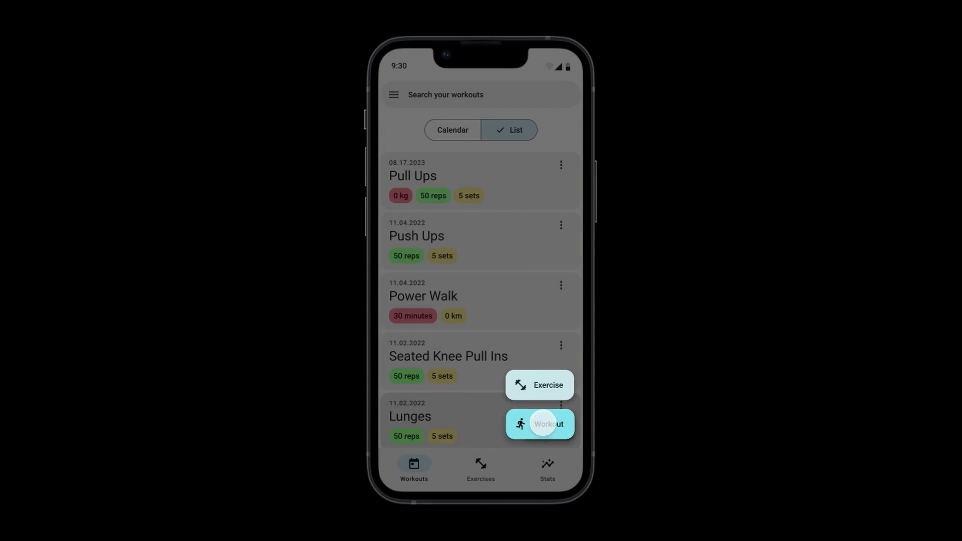
left_click(470, 415)
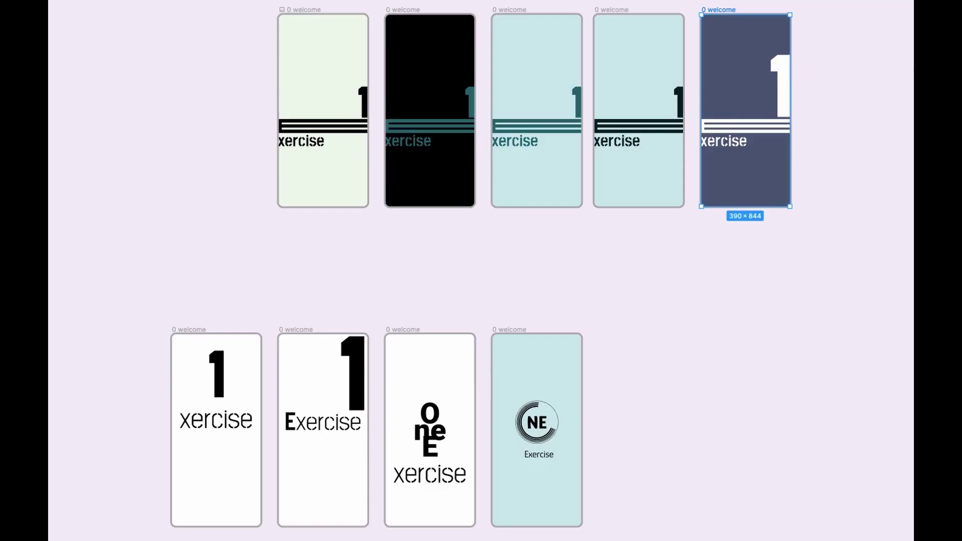
key("shift+2")
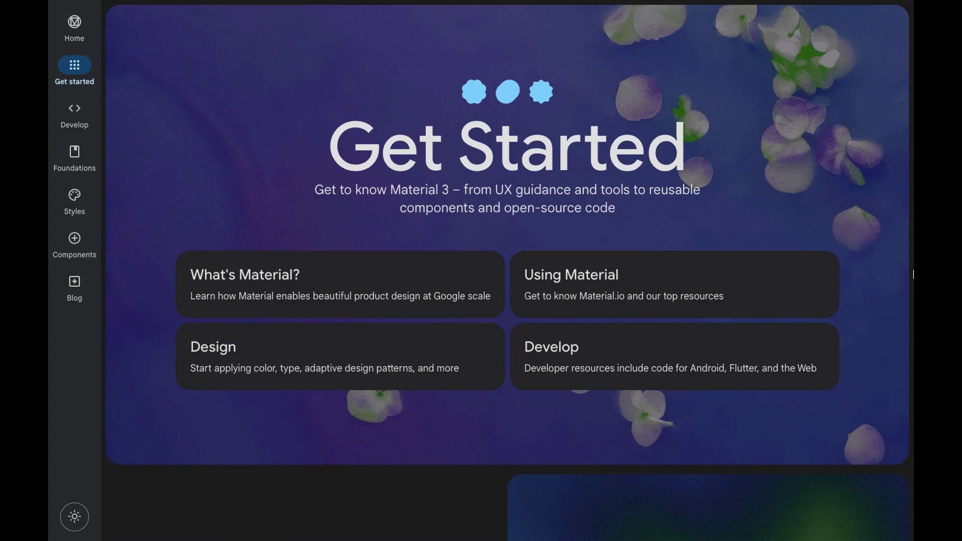
Step: Browse the Material 3 website's Get Started page through What's Material? to Design, and the Foundations overview
scroll(913, 275, "down", 8)
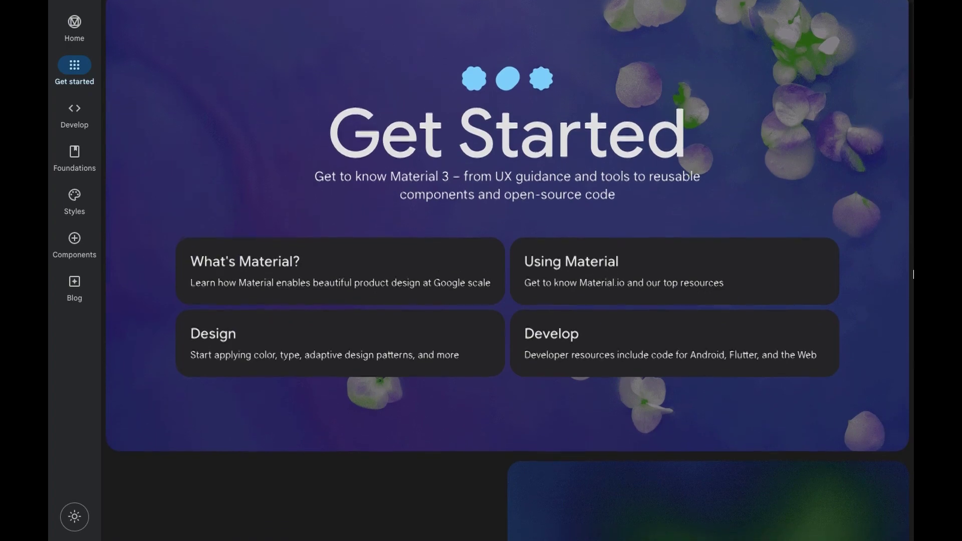
scroll(913, 274, "down", 3)
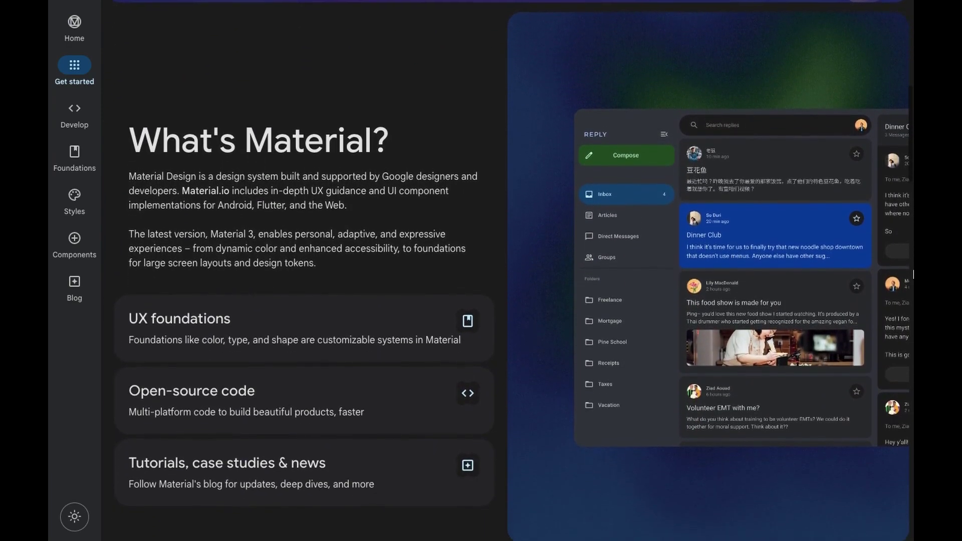
scroll(913, 275, "down", 7)
scroll(913, 275, "down", 16)
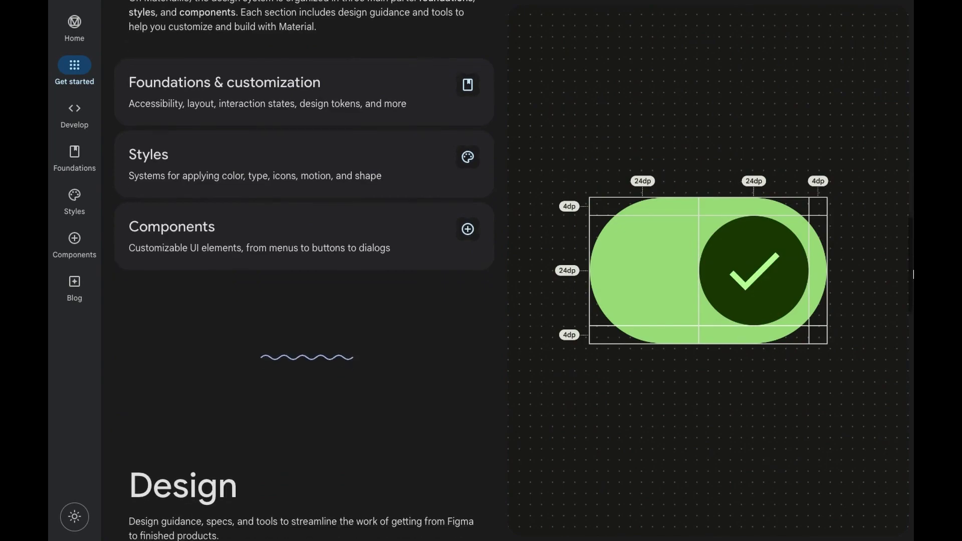
scroll(913, 275, "down", 5)
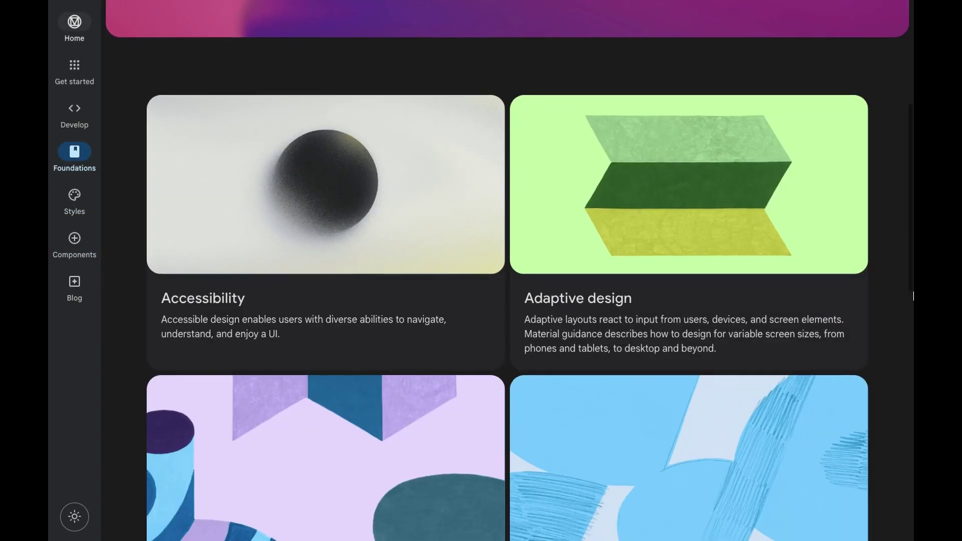
scroll(507, 280, "down", 1)
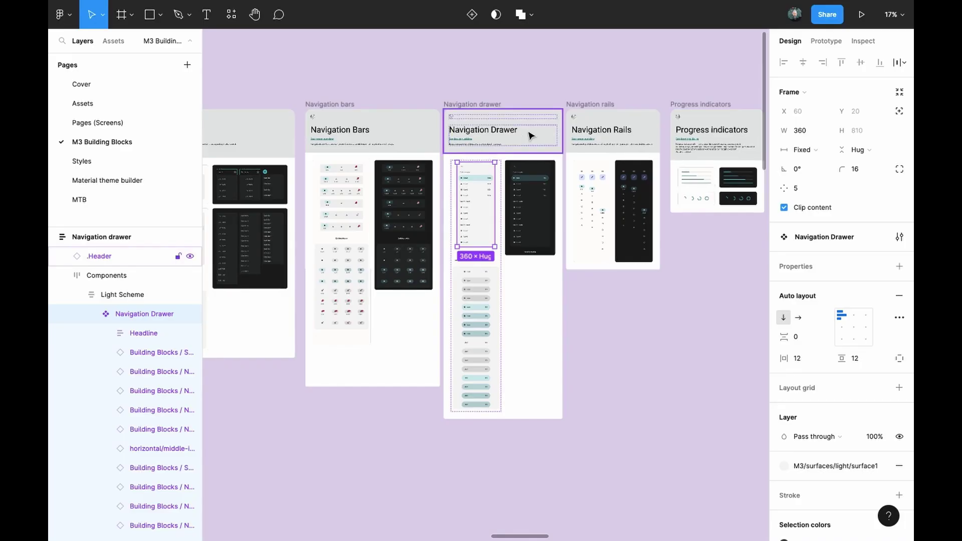
scroll(530, 134, "up", 5)
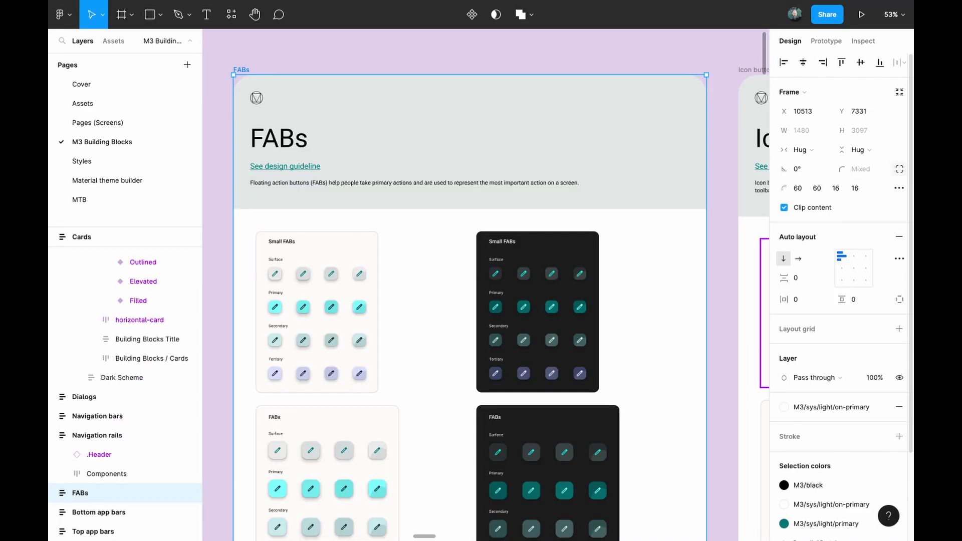
scroll(327, 451, "up", 5)
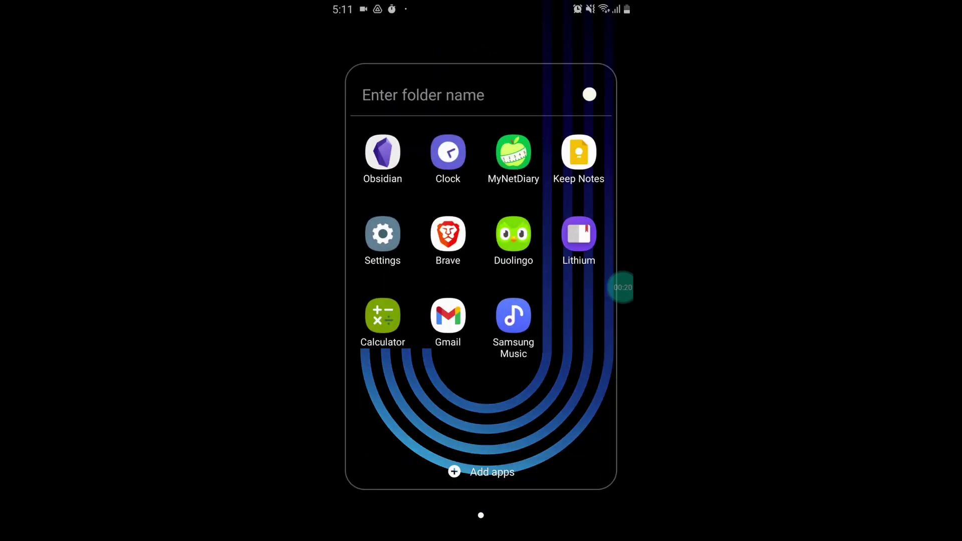
Step: Open Keep Notes and create a new note, and switch to Gmail to start composing an email
left_click(579, 152)
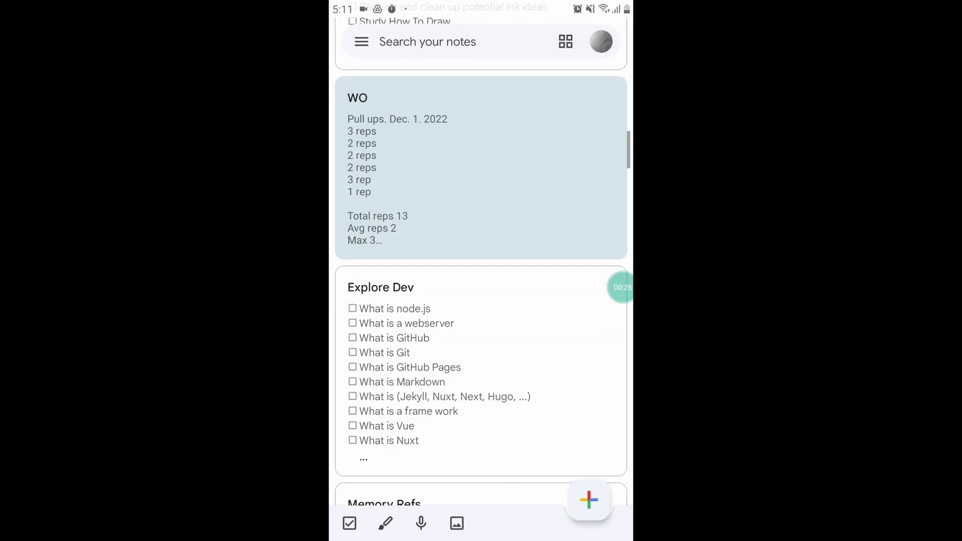
left_click(589, 499)
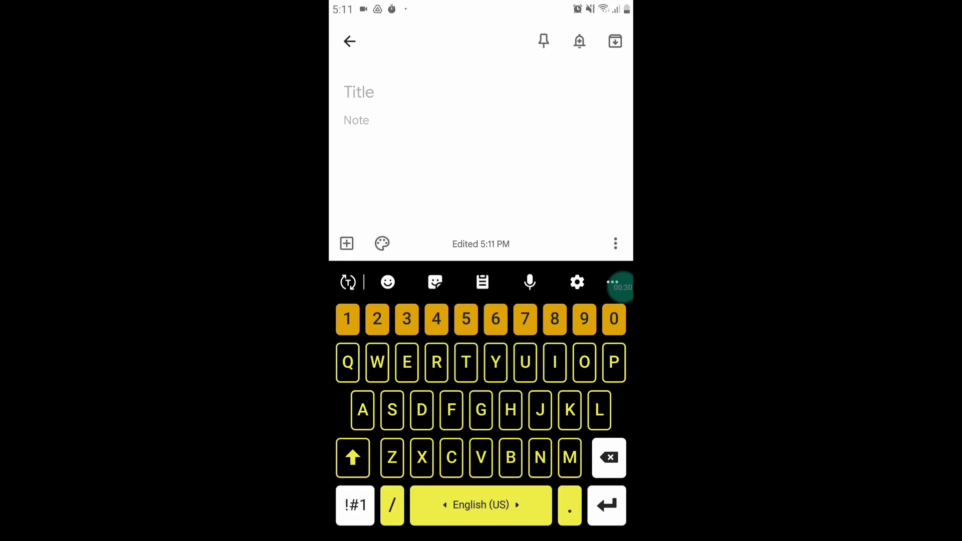
left_click(447, 316)
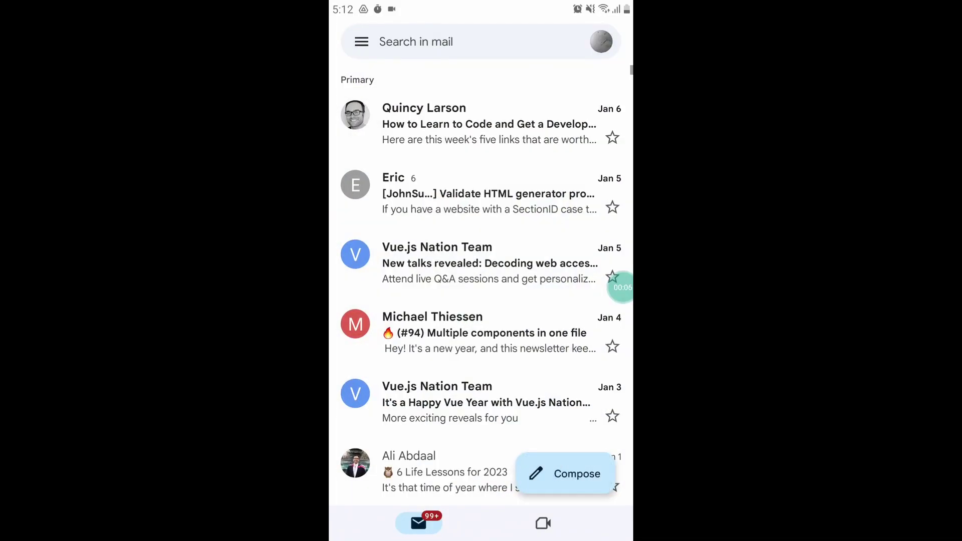
left_click(565, 473)
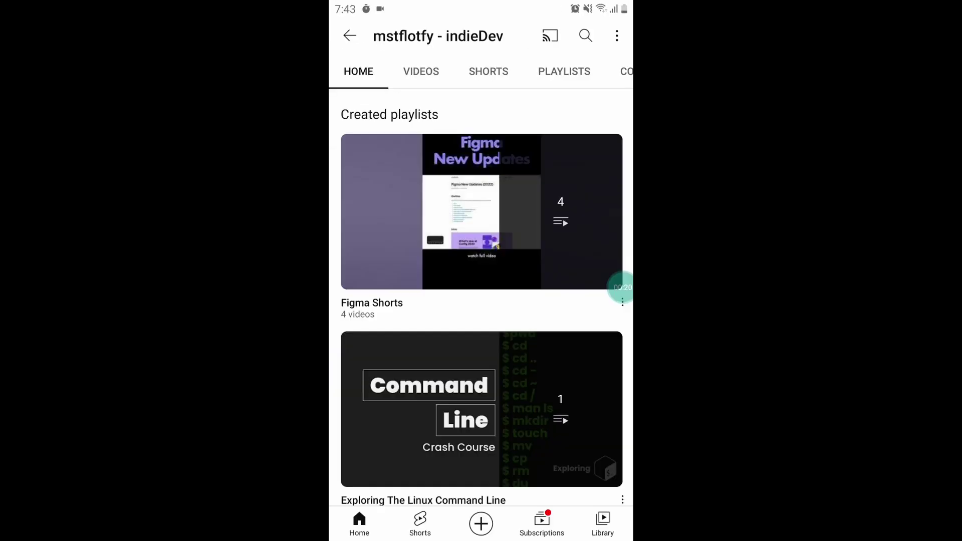
Step: Browse the created playlists and popular videos on the channel's page in the YouTube app
scroll(481, 298, "down", 12)
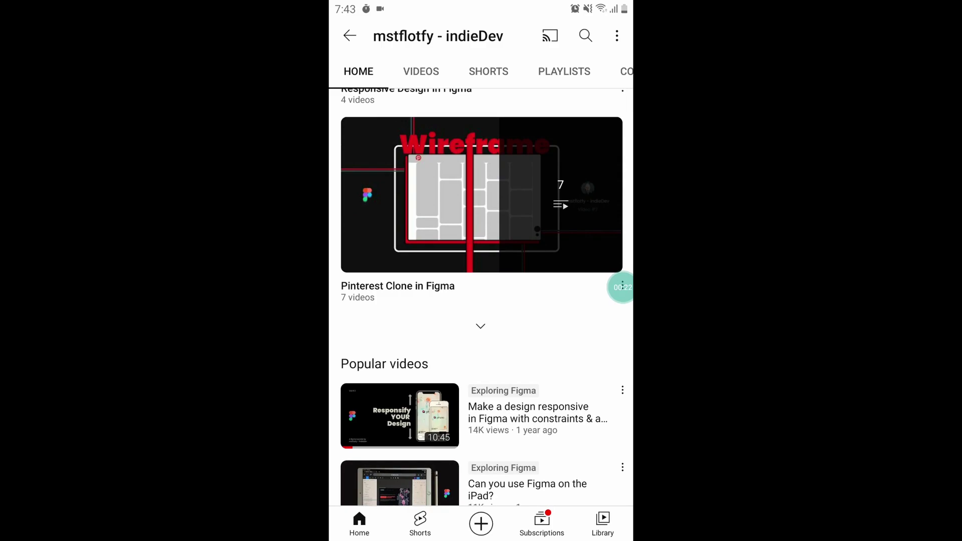
scroll(481, 298, "down", 5)
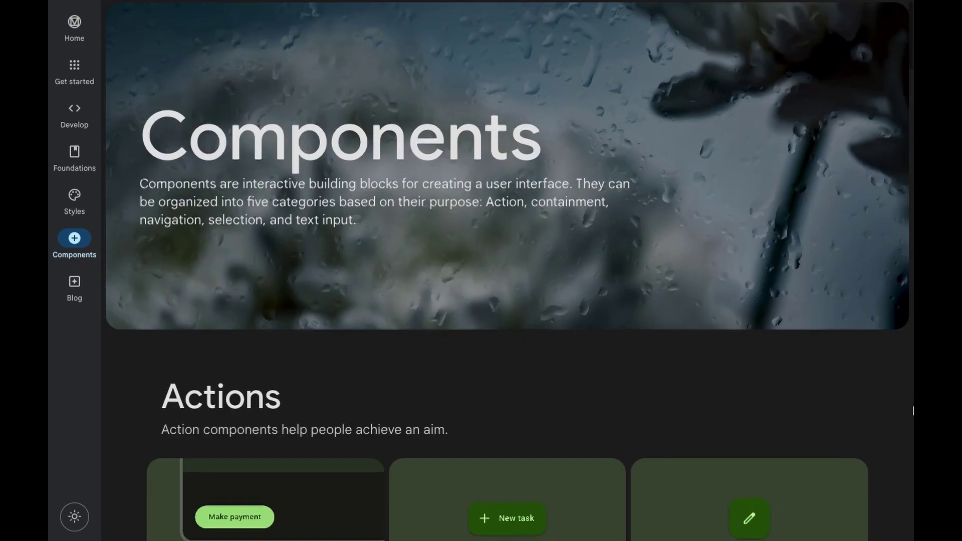
Step: Open the guidelines of the Extended FAB component on the Material 3 website and examine the usage do's and don'ts
scroll(567, 329, "down", 5)
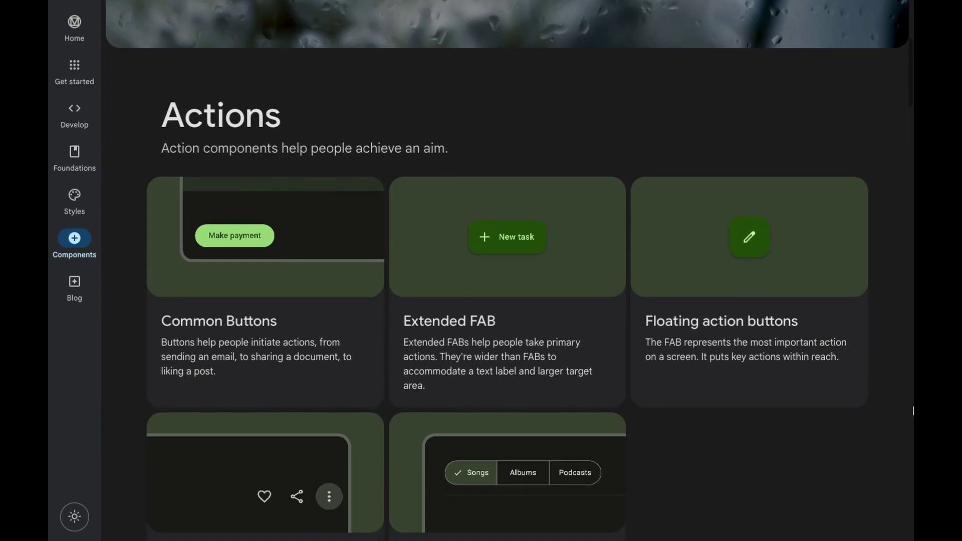
left_click(566, 329)
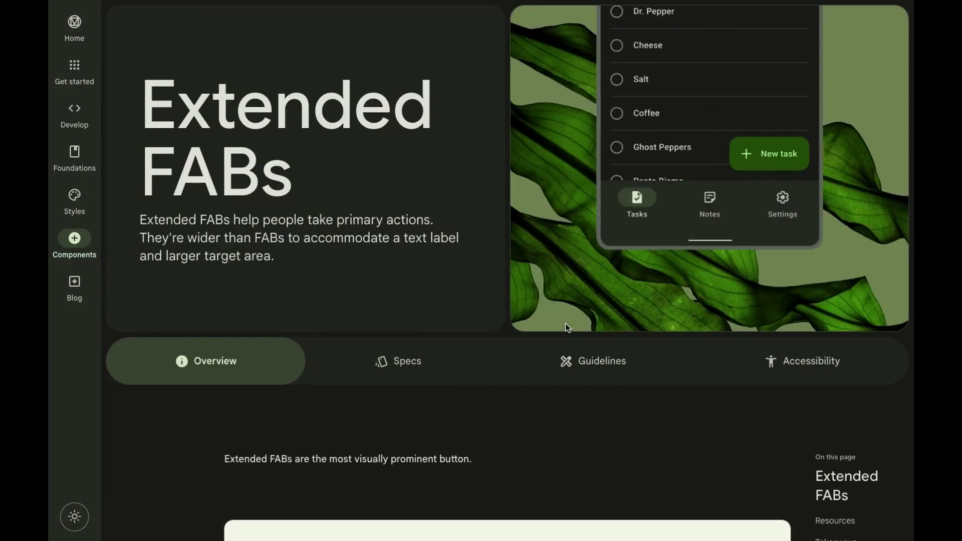
left_click(582, 361)
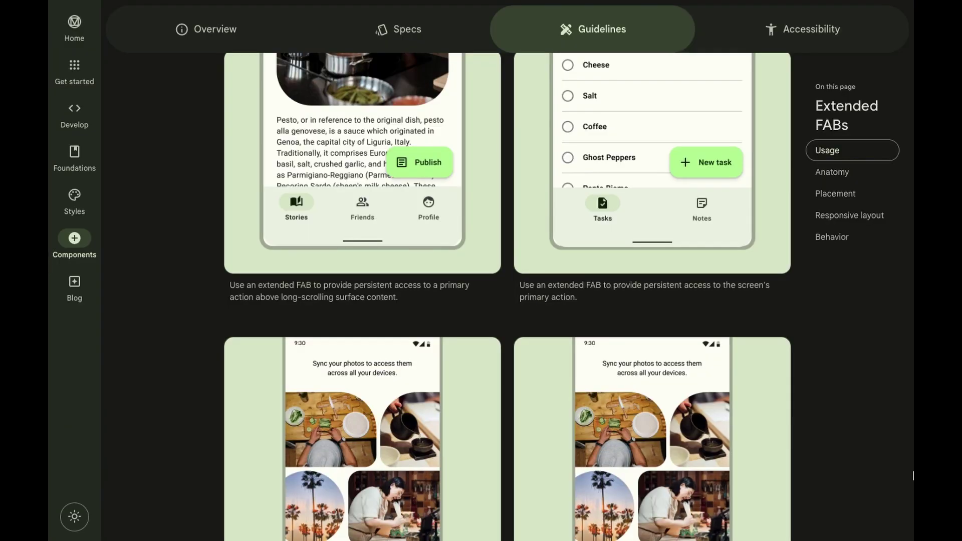
scroll(569, 296, "down", 3)
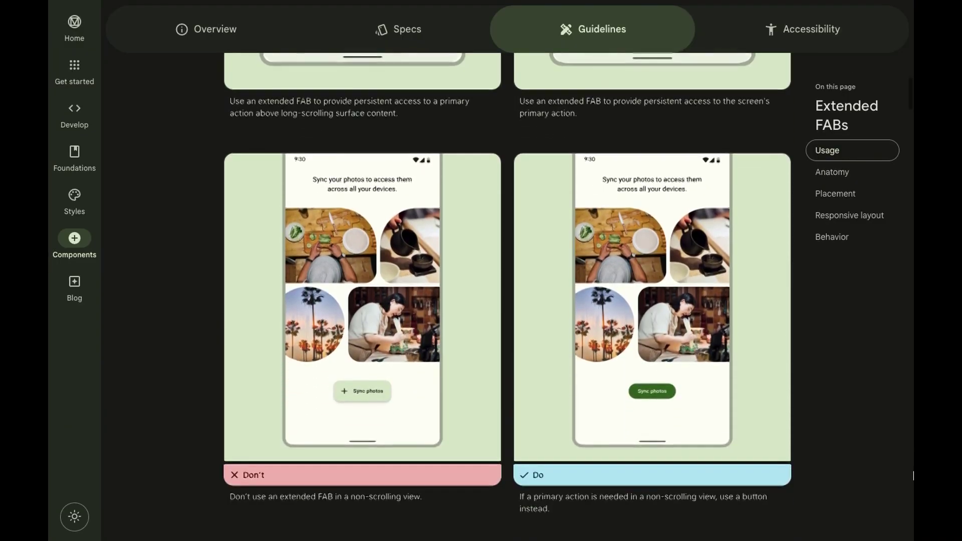
scroll(913, 476, "up", 1)
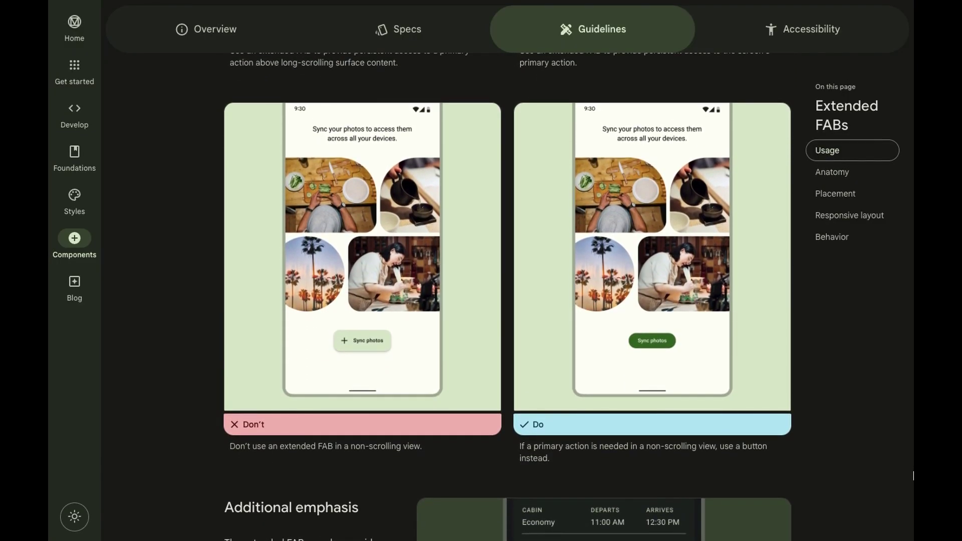
scroll(913, 476, "down", 12)
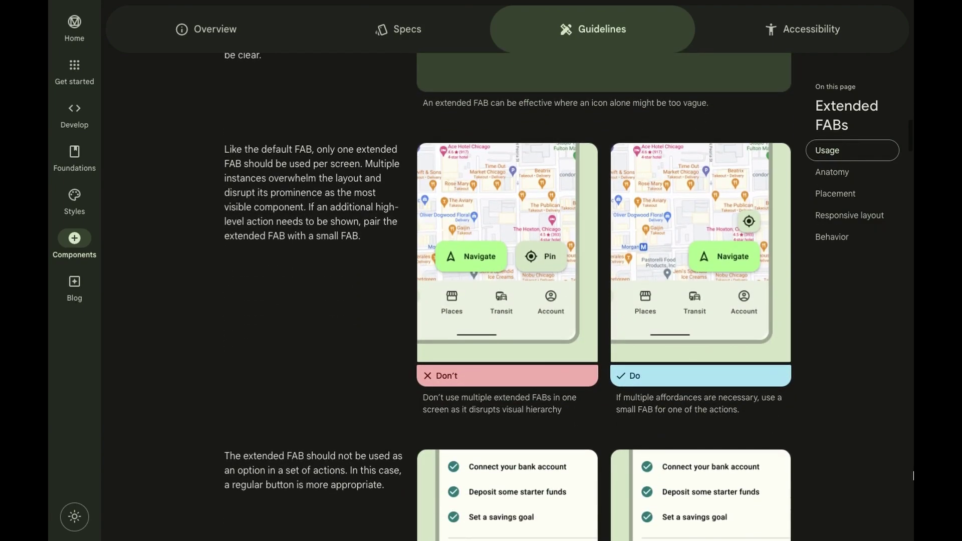
scroll(913, 477, "down", 1)
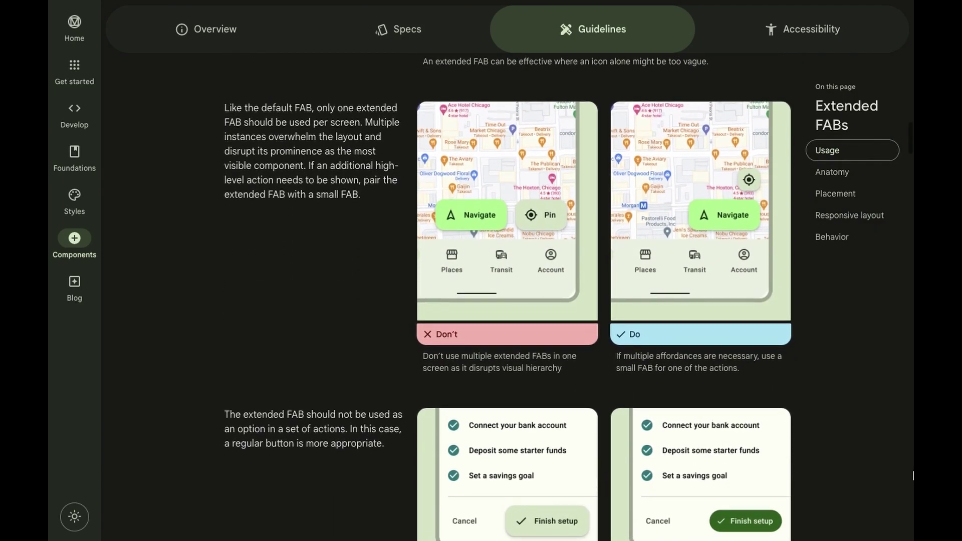
scroll(913, 476, "down", 1)
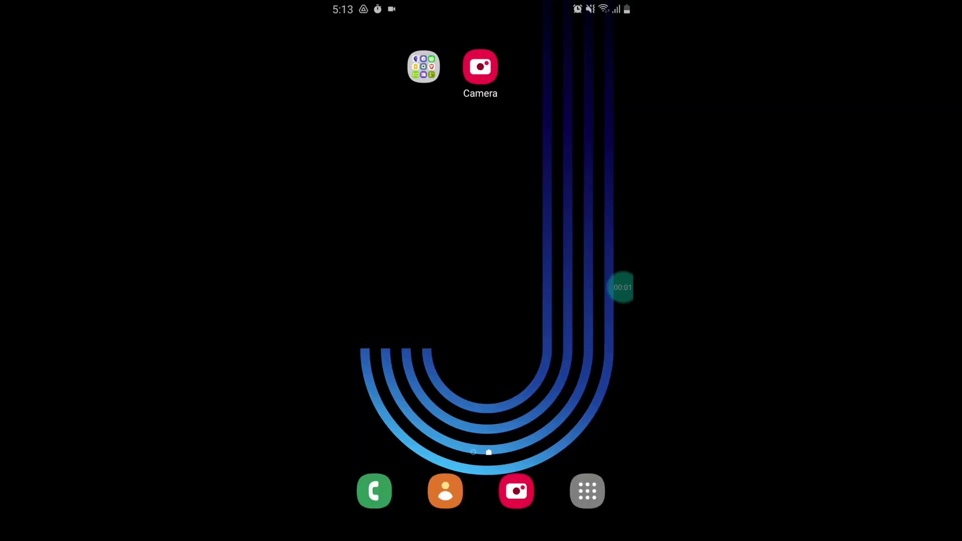
Step: Open MyNetDiary from the phone's home-screen folder and expand the add options on its dashboard
left_click(423, 67)
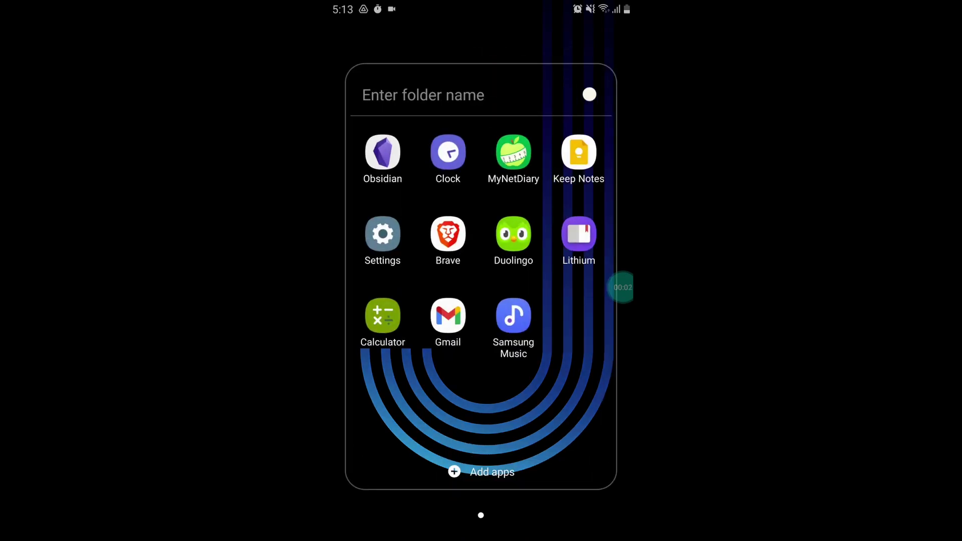
left_click(513, 152)
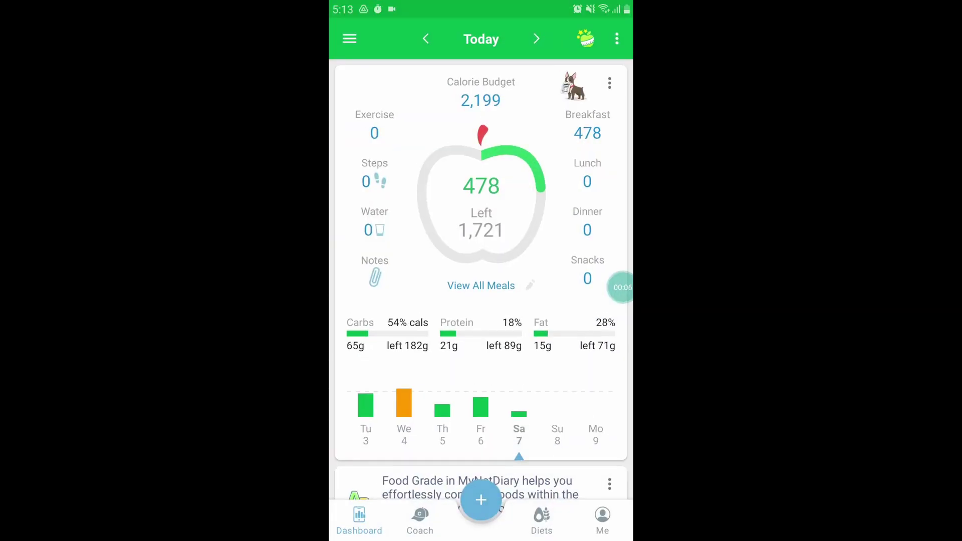
left_click(481, 500)
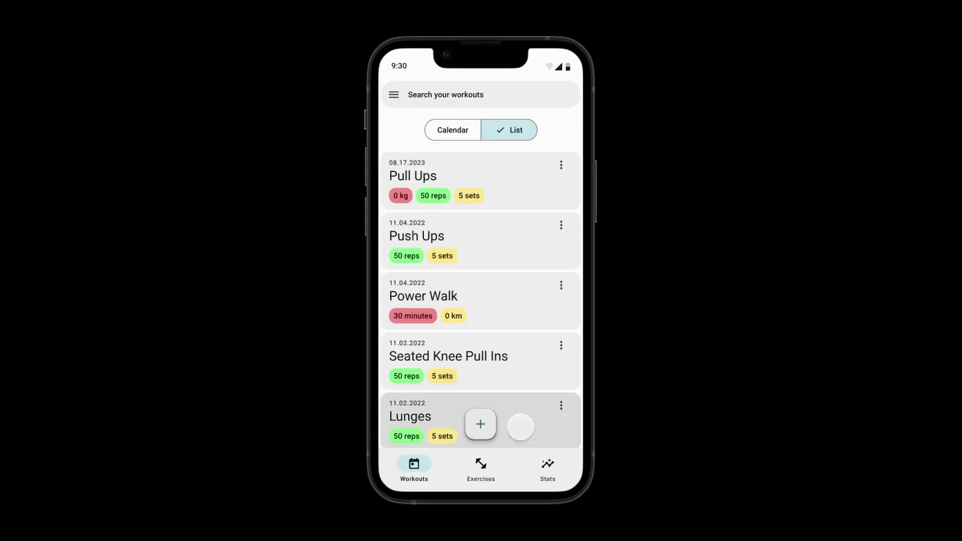
Step: Expand the Workout and Exercise options of the floating action button on the prototype's workouts screen and close them
left_click(486, 426)
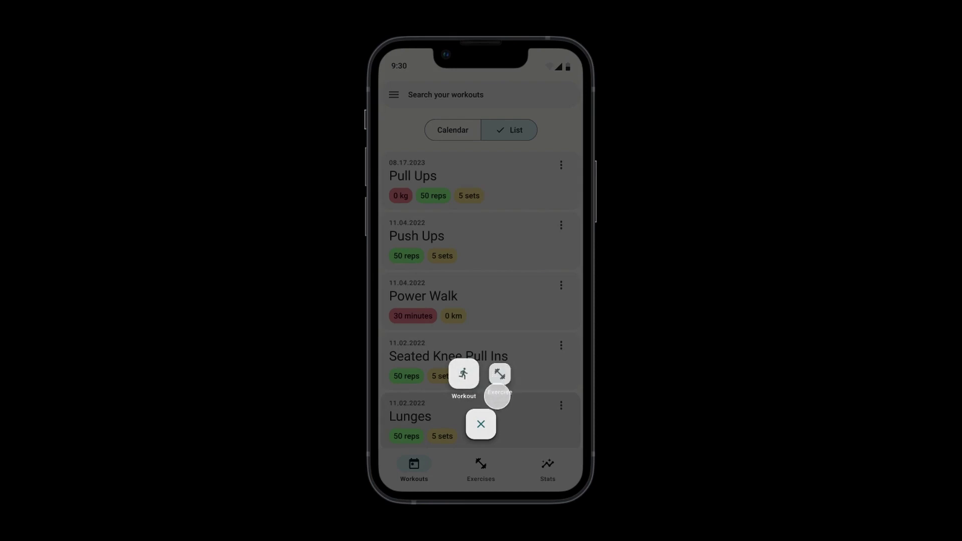
left_click(482, 425)
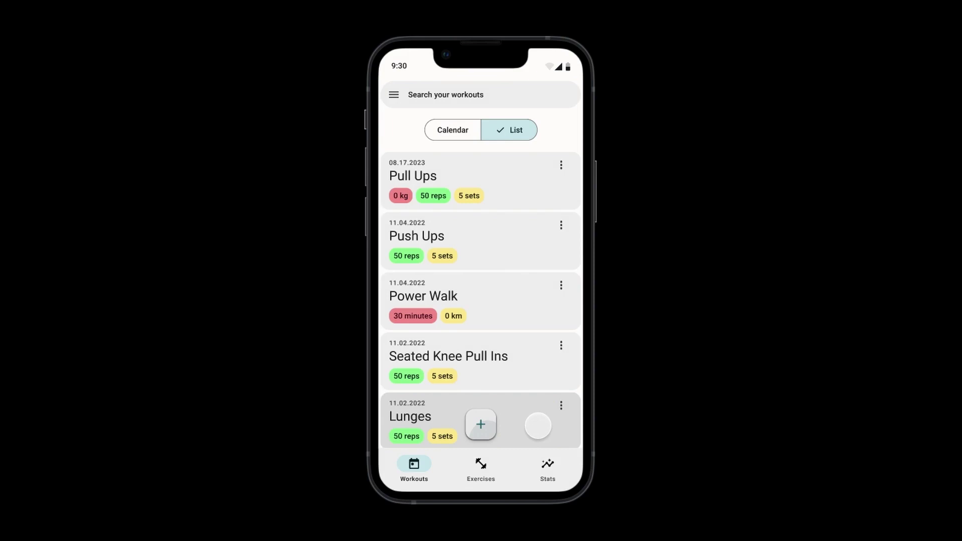
Step: Go to the prototype's Exercises screen, expand the Add button into its Exercise and Workout options, and dismiss them
left_click(485, 466)
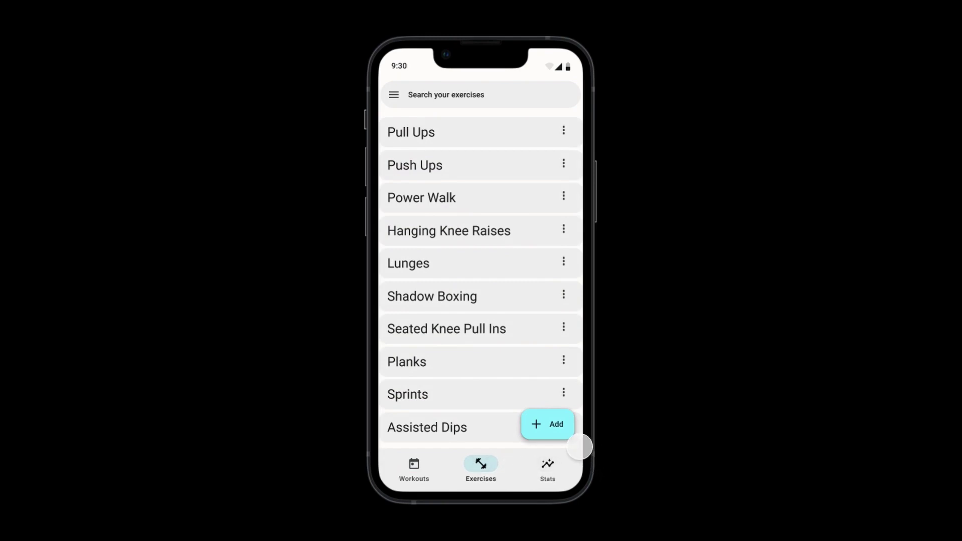
left_click(568, 435)
left_click(560, 427)
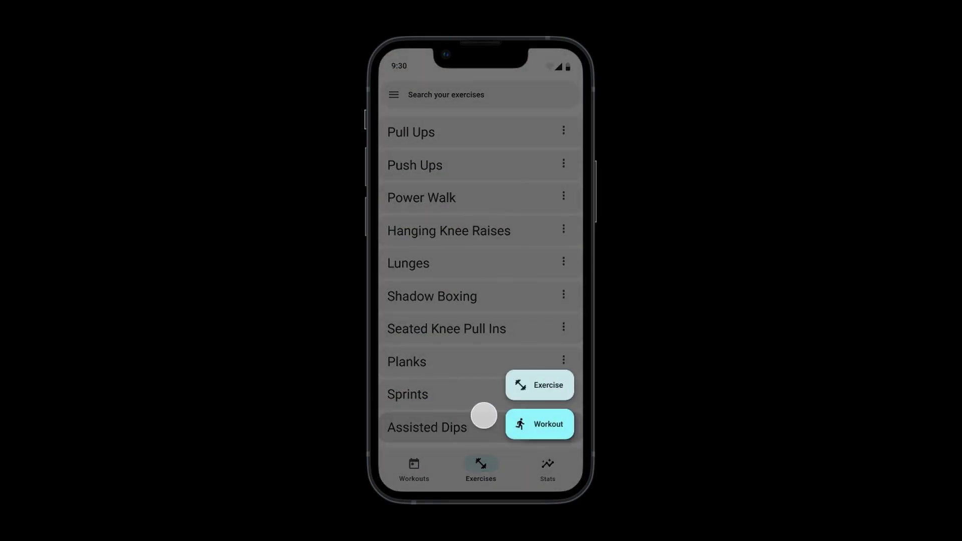
left_click(470, 408)
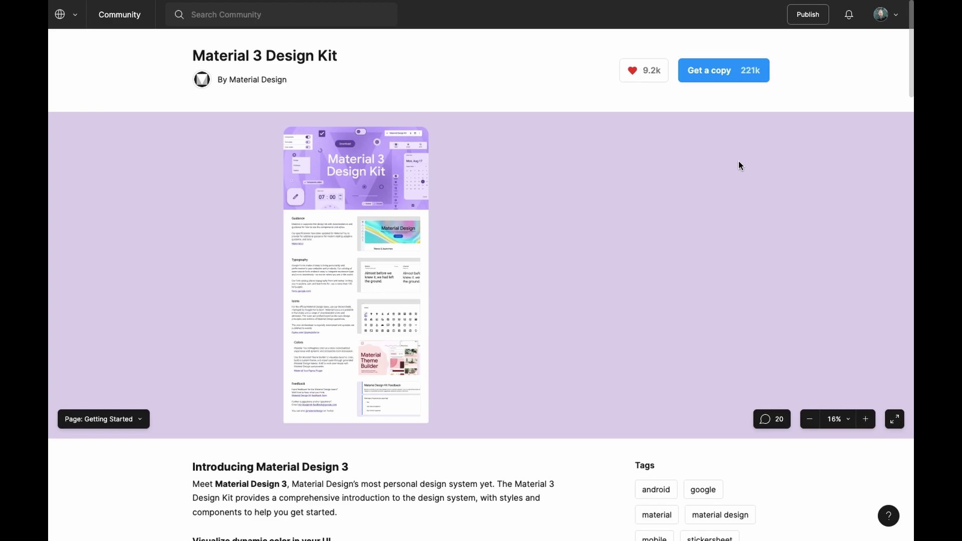
Step: Get a copy of the Material 3 Design Kit from Figma Community and open its Components page
left_click(714, 75)
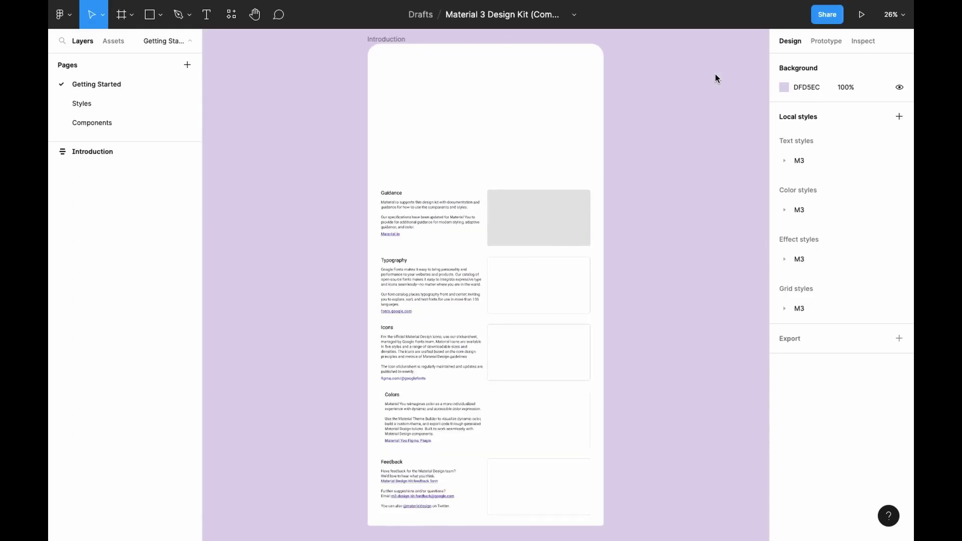
left_click(125, 131)
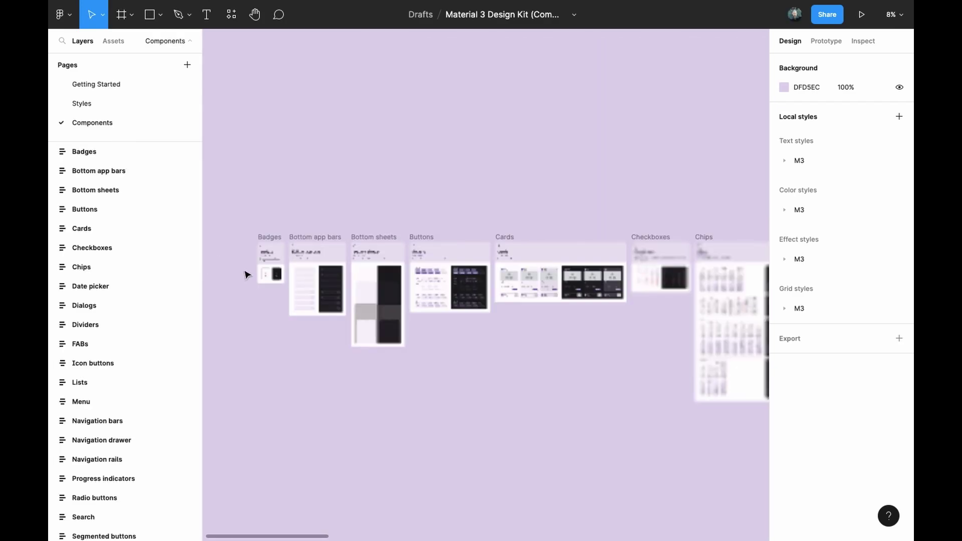
Step: Look over the component frames of the design kit, including FABs and Lists, and switch to the Styles page
scroll(247, 273, "up", 5)
key("shift+1")
scroll(441, 303, "up", 3)
scroll(441, 303, "up", 2)
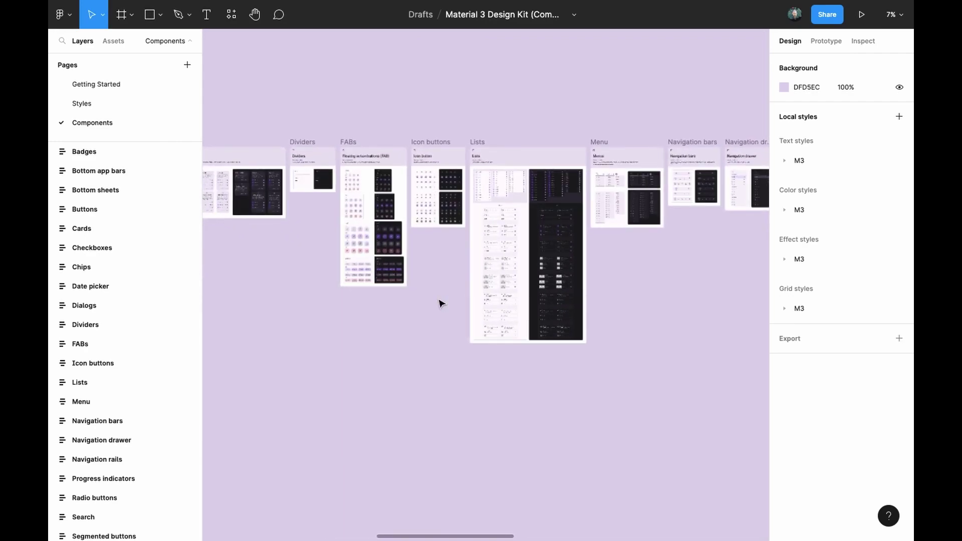
key("Page_Up")
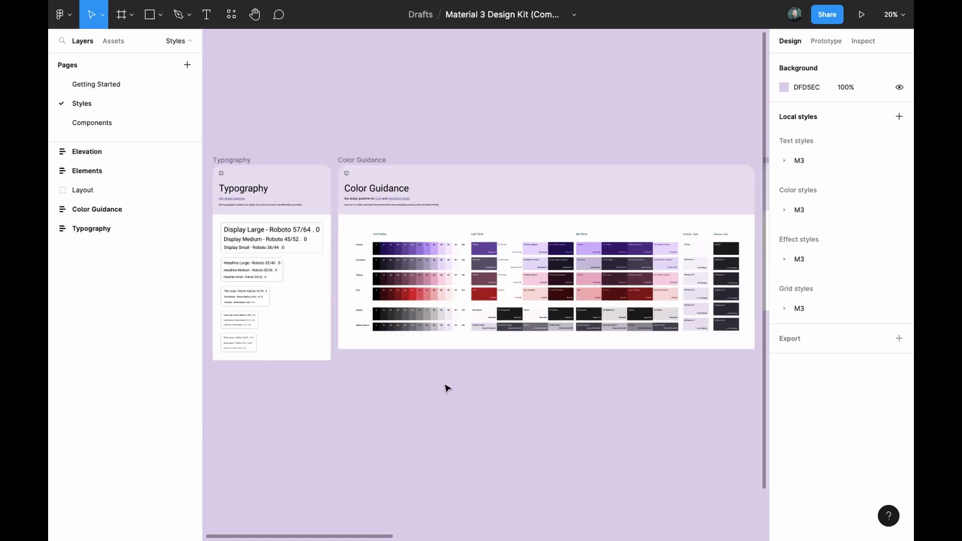
Step: Look over the Elevation and Elements frames on the Styles page and delete the Getting Started page
scroll(447, 386, "right", 10)
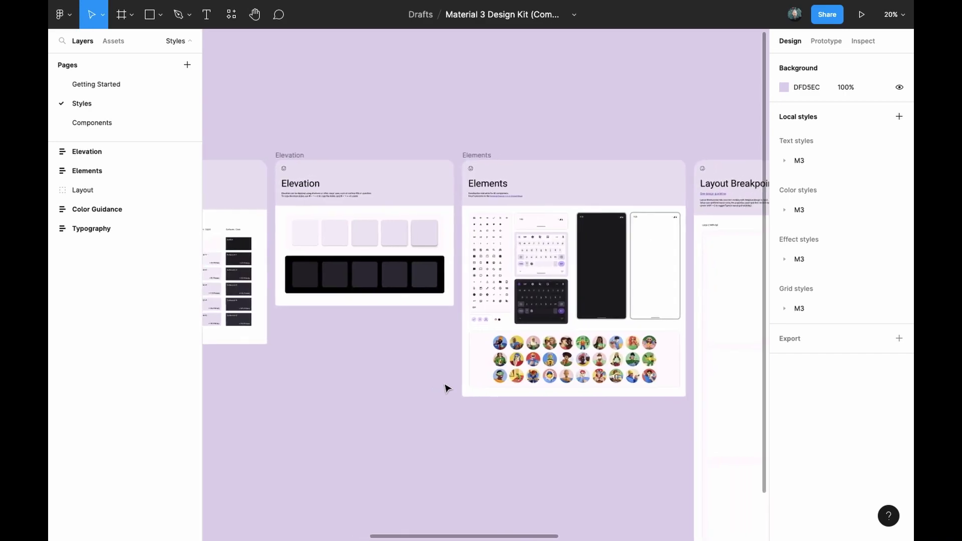
scroll(473, 299, "up", 5)
scroll(473, 298, "up", 2)
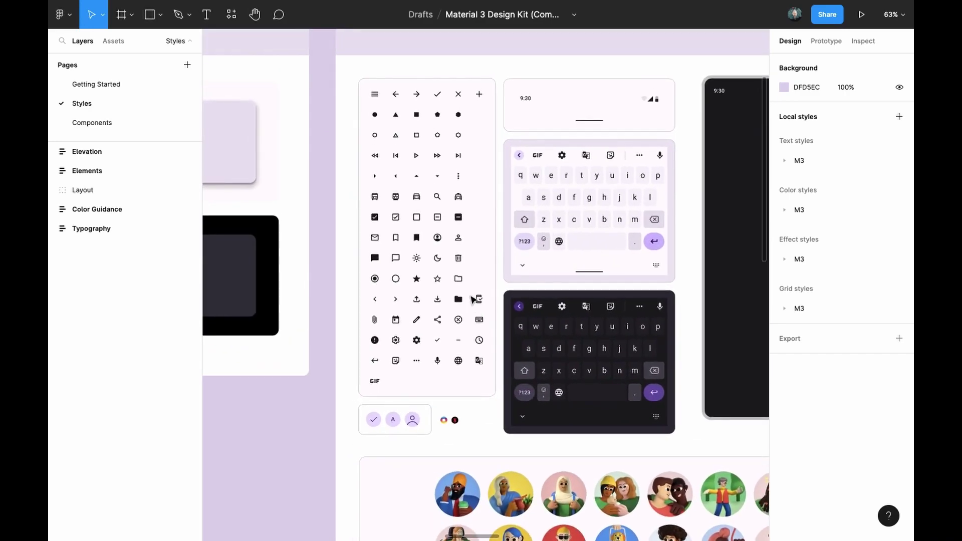
right_click(116, 83)
left_click(166, 116)
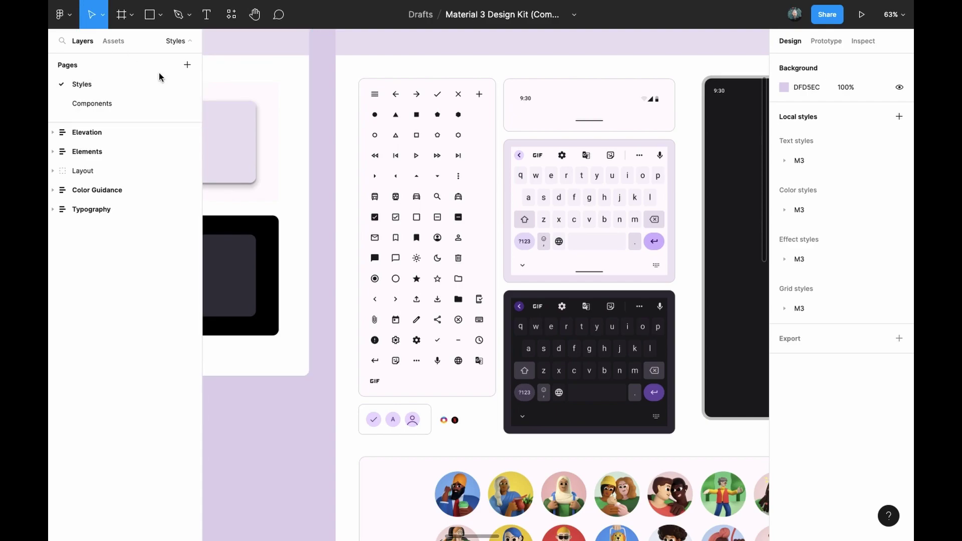
Step: Add a page named Design and move it to the beginning of the page list, above Styles
left_click(187, 66)
type("Design")
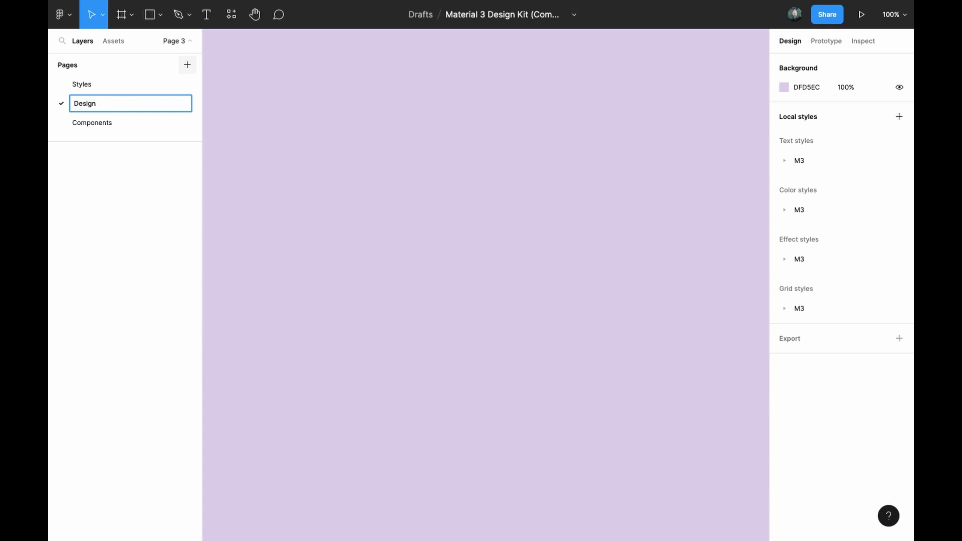
key("Return")
left_click_drag(98, 103, 99, 80)
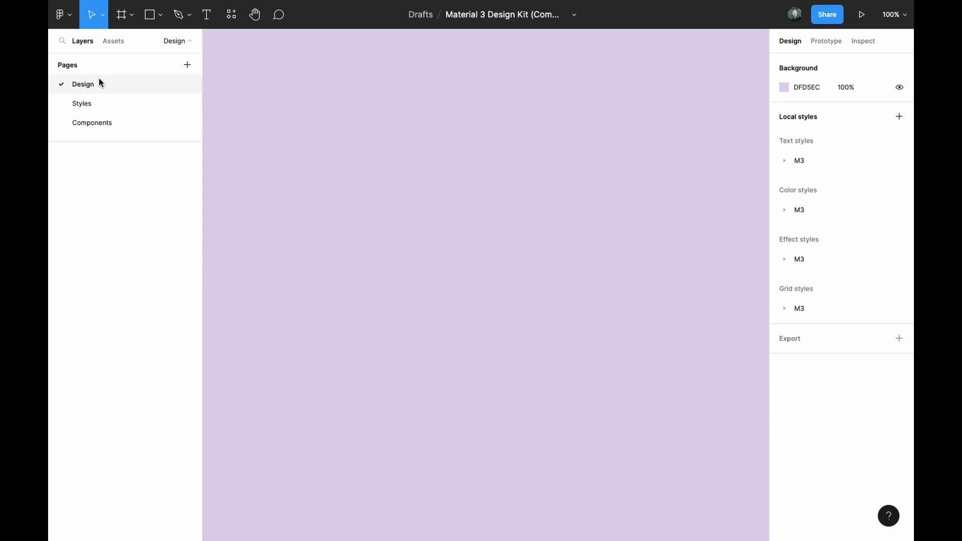
Step: Create an Android Large frame on the Design page and paste the light device frame from the Styles page into it
left_click(122, 16)
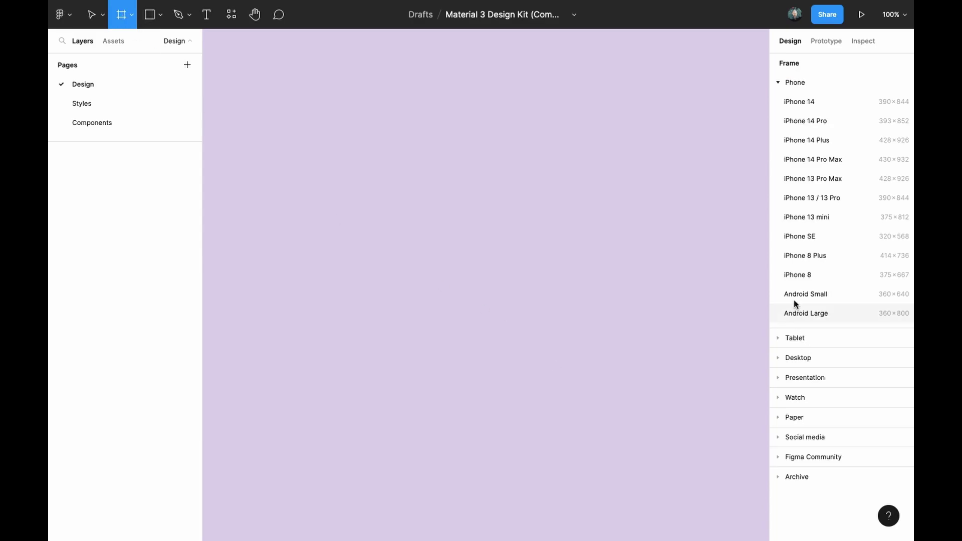
left_click(802, 314)
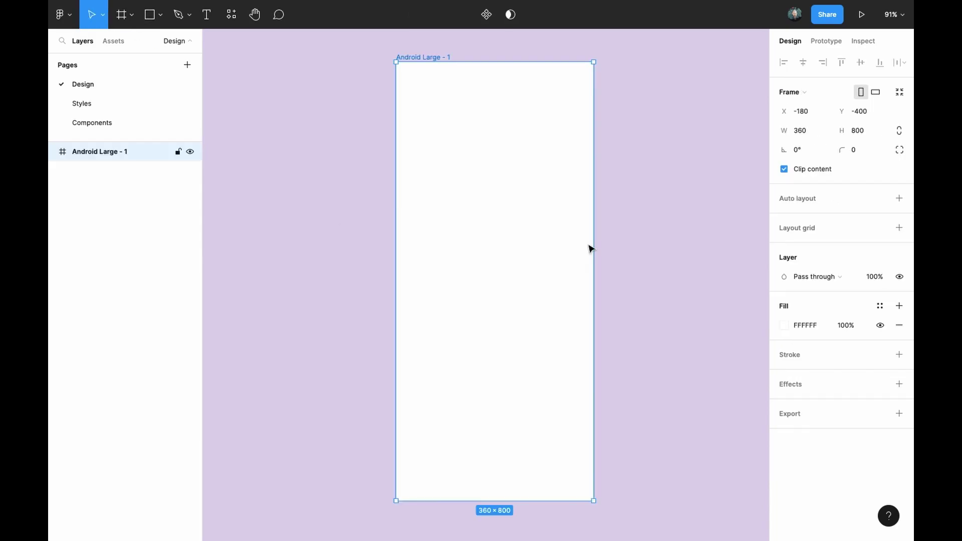
left_click(81, 103)
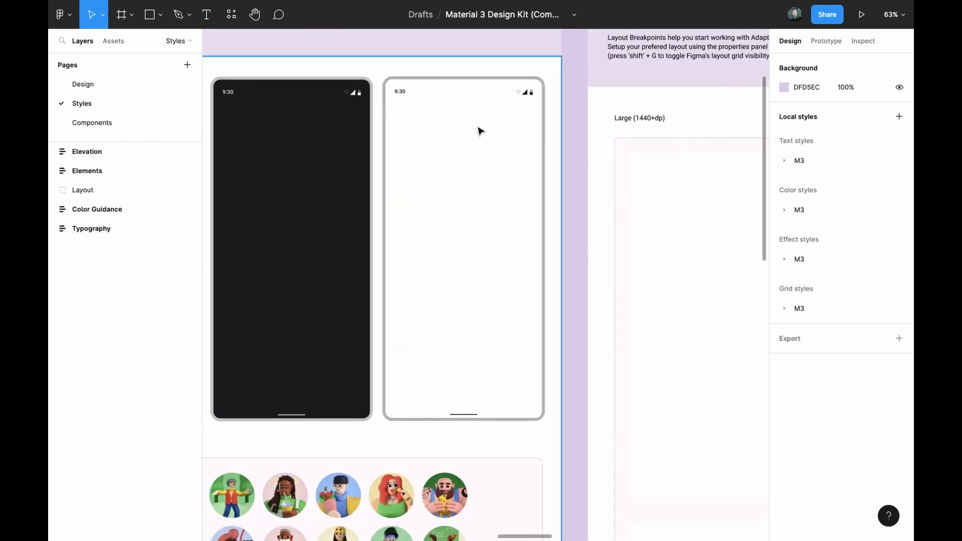
scroll(464, 163, "left", 2)
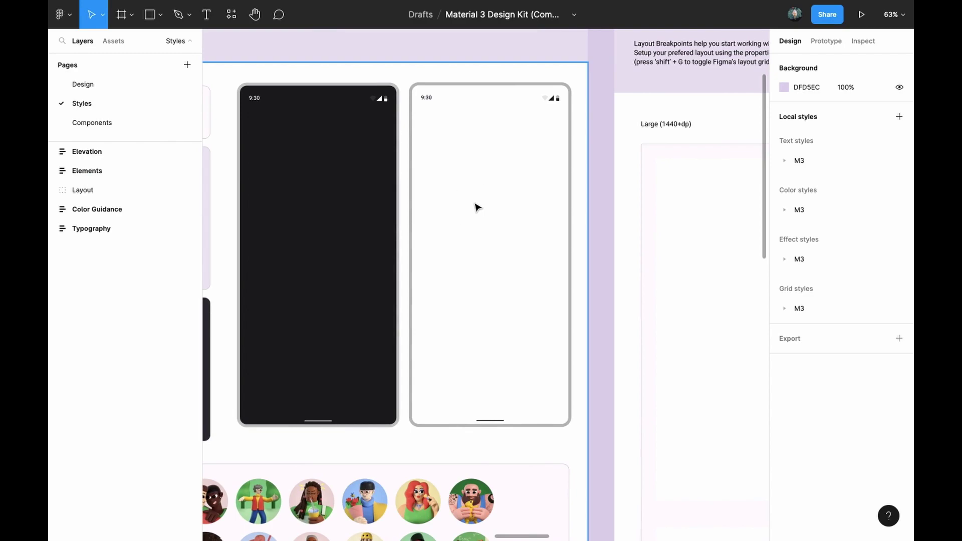
left_click(478, 206)
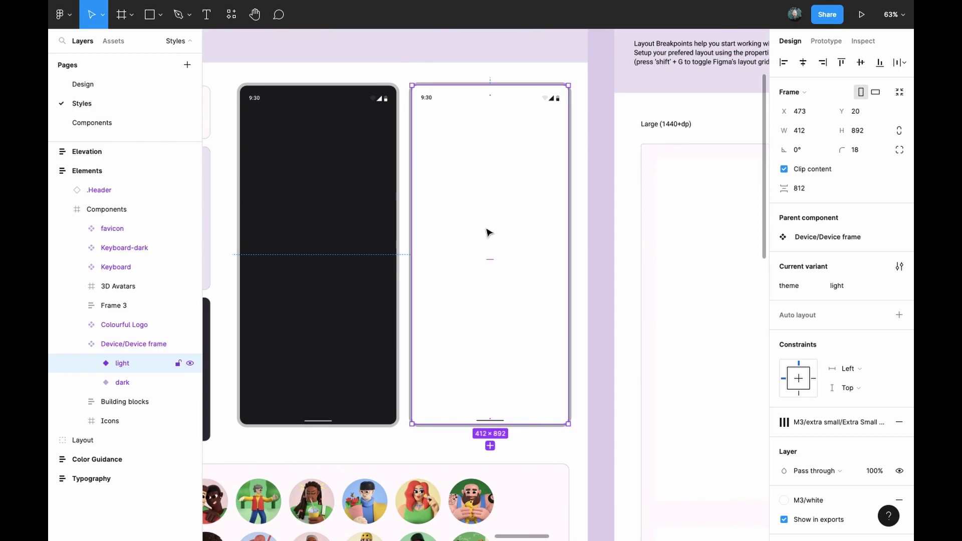
left_click(84, 85)
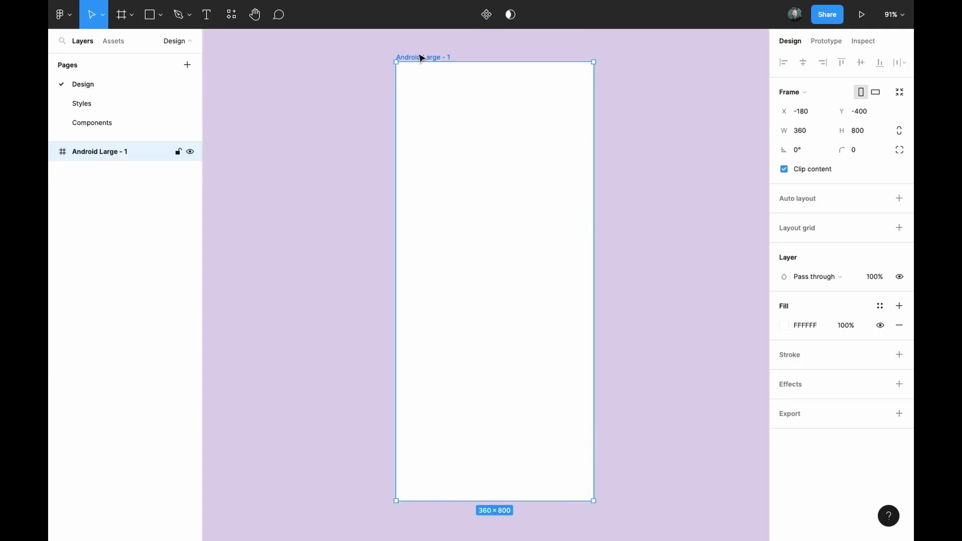
key("ctrl+v")
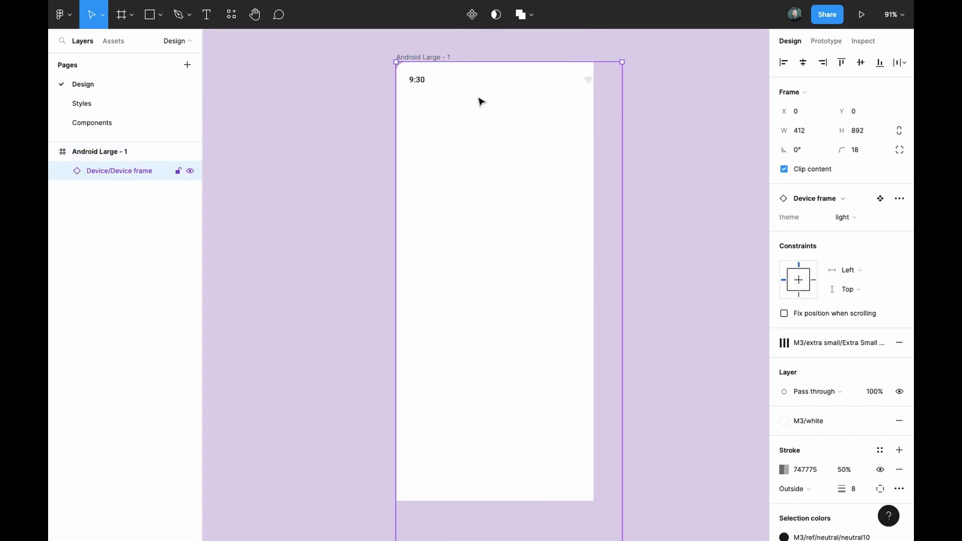
Step: Resize the pasted device frame instance to 360 × 800 so that it fits the Android Large frame
key("shift+1")
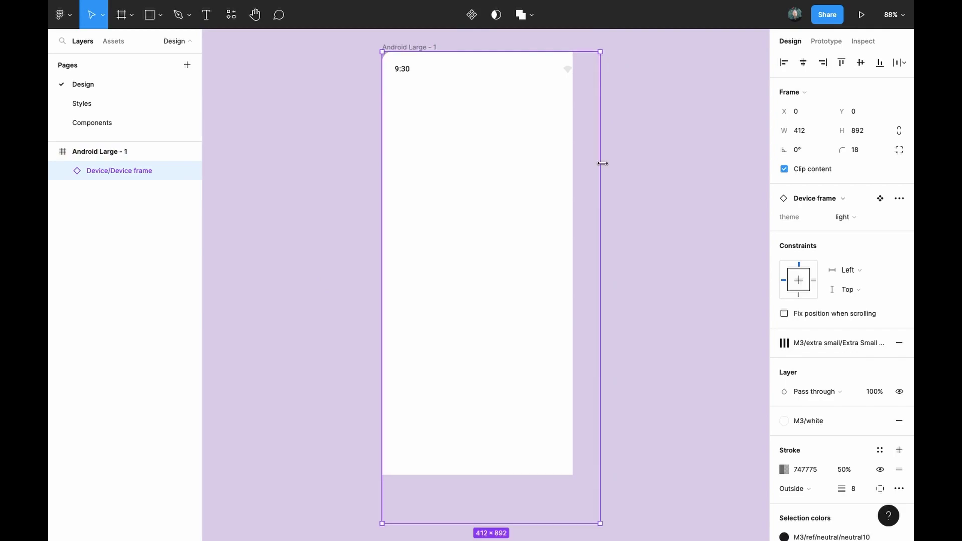
left_click_drag(597, 219, 571, 222)
scroll(511, 324, "down", 2)
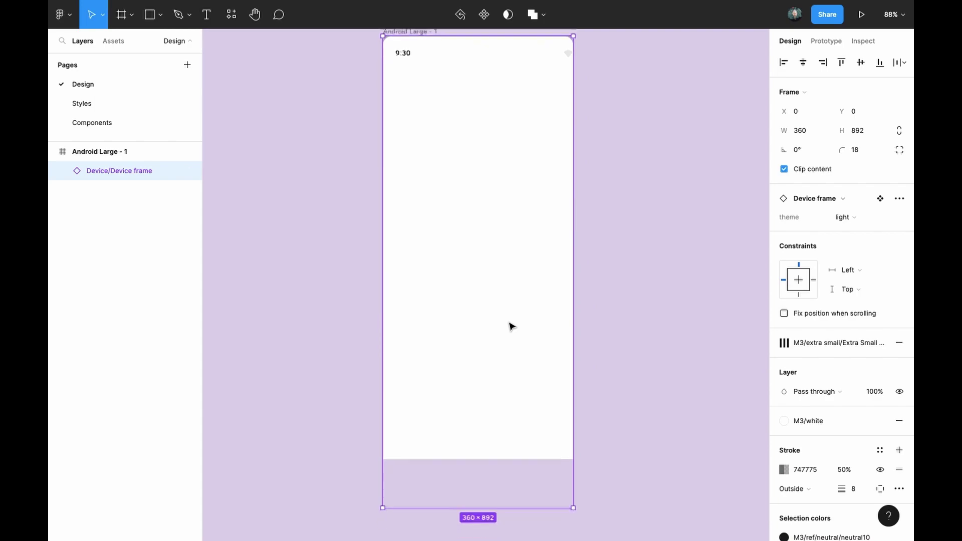
left_click_drag(529, 489, 524, 440)
scroll(527, 446, "up", 1)
scroll(527, 446, "up", 1)
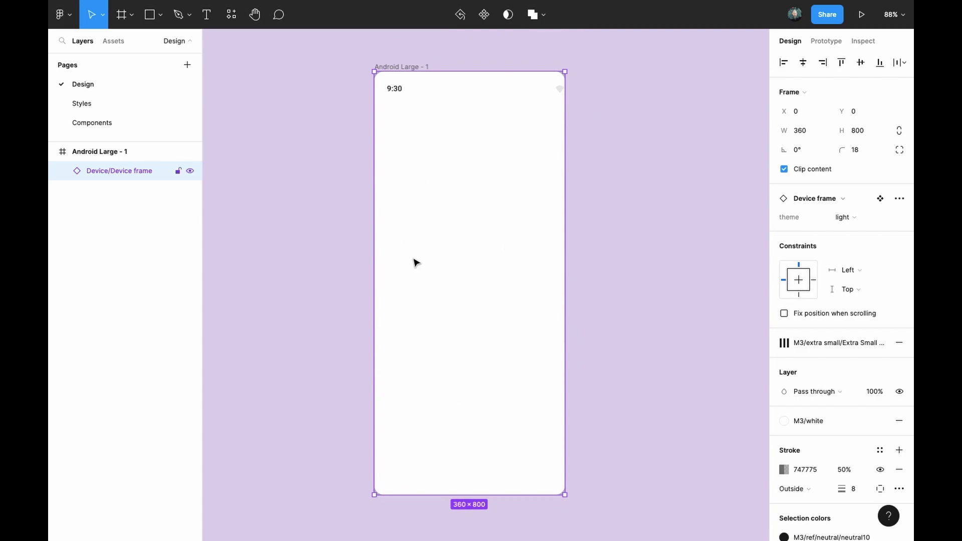
Step: Set the device frame instance's constraints to Left and right, and Top and bottom
scroll(536, 256, "down", 2)
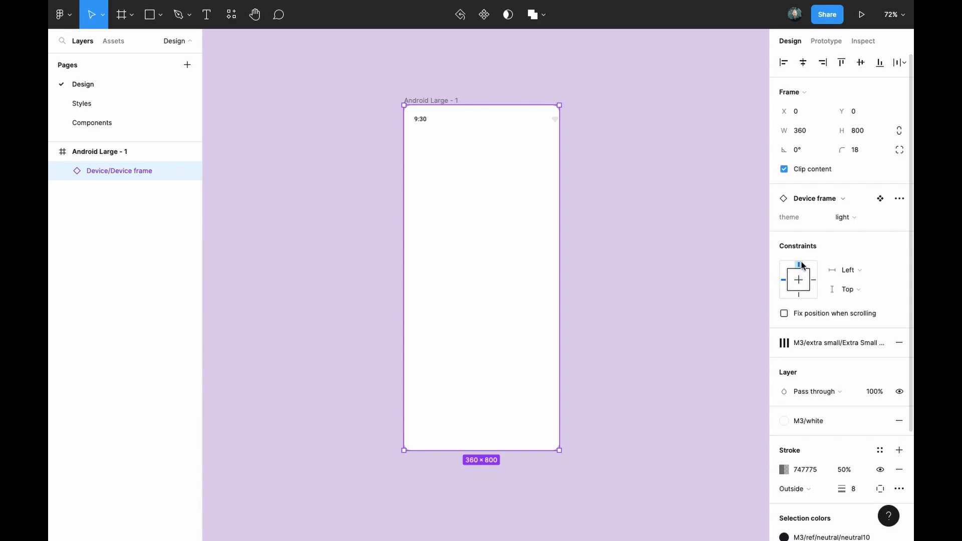
left_click(814, 280)
left_click(798, 296)
Step: Check the navigation layer nested in the device frame instance and go to the device frame's main component
left_click(62, 171)
left_click(154, 195)
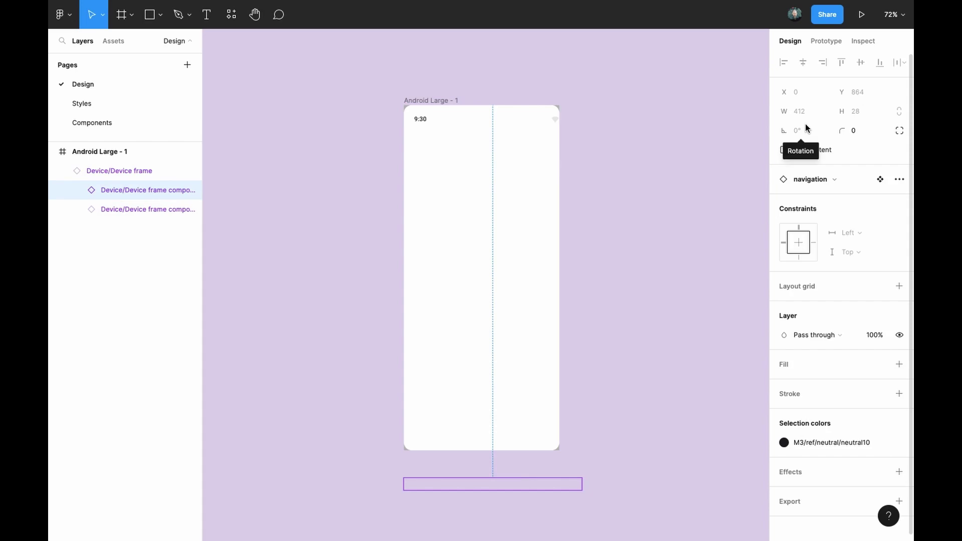
left_click(140, 173)
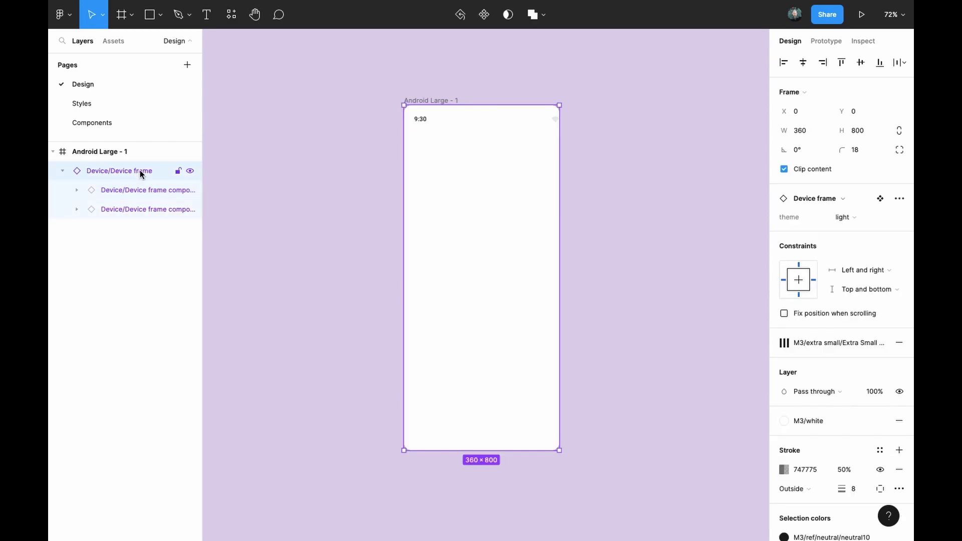
left_click(880, 199)
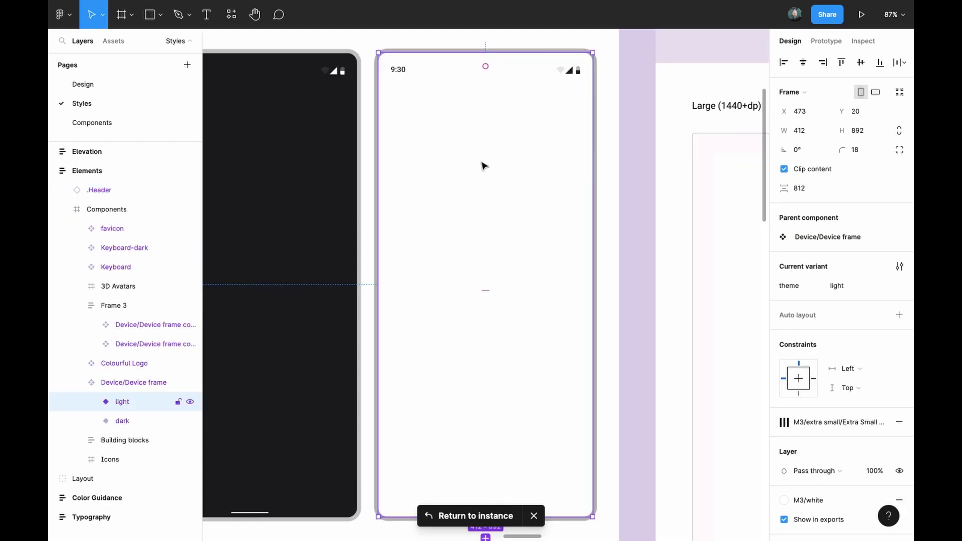
Step: Set the horizontal constraint of the status bar in the light device frame component to Left and right
left_click(524, 68)
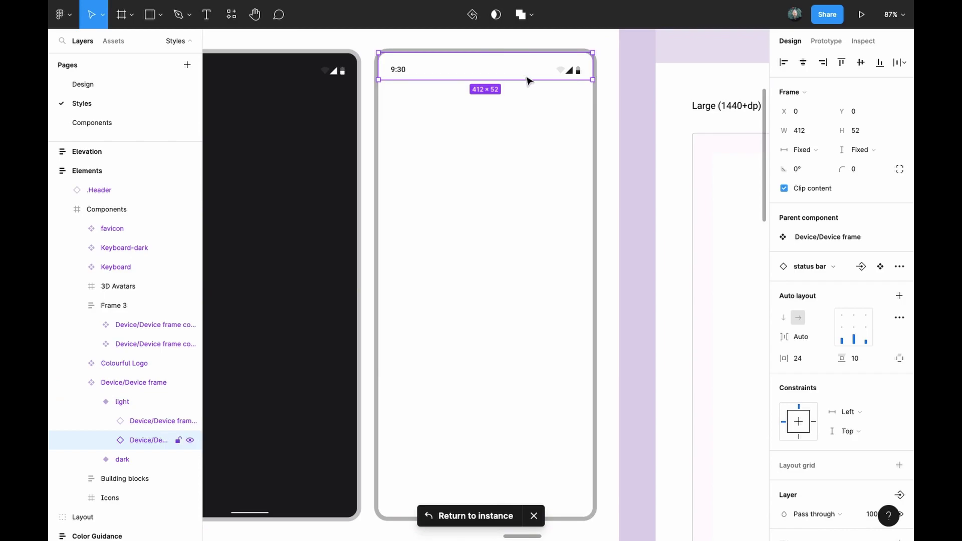
scroll(529, 79, "down", 1)
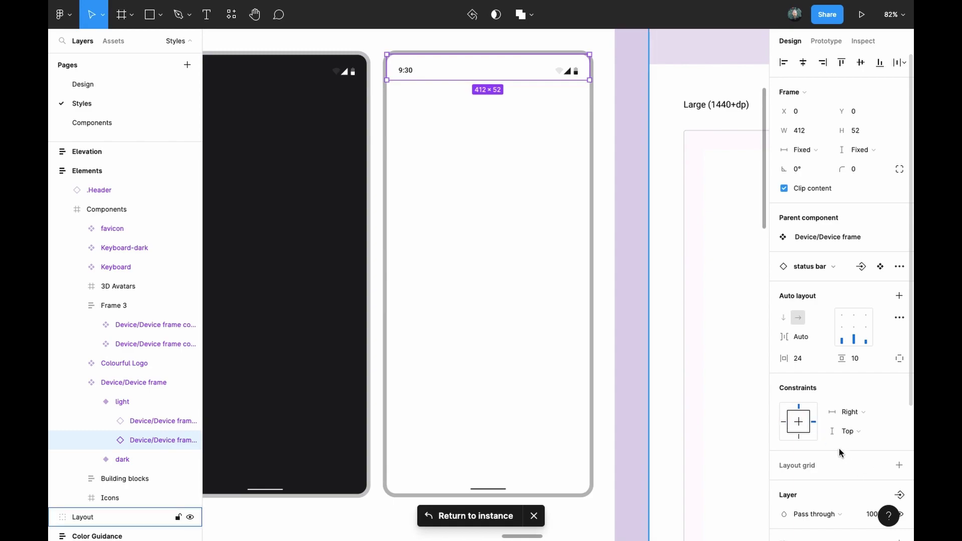
left_click(871, 411)
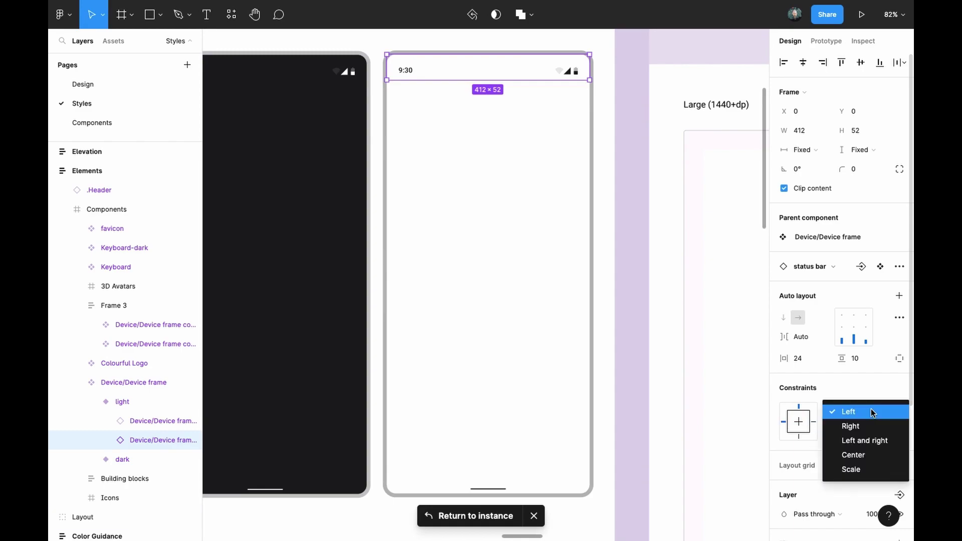
left_click(876, 442)
Step: Constrain the navigation bar in the light device frame component to Left and right and Bottom, and return to the instance
left_click(151, 427)
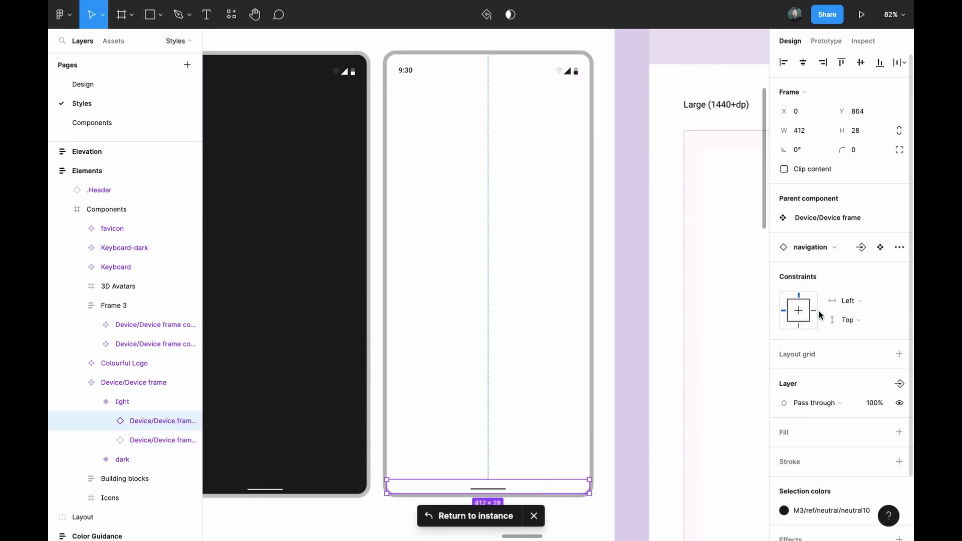
left_click(798, 325)
left_click(848, 301)
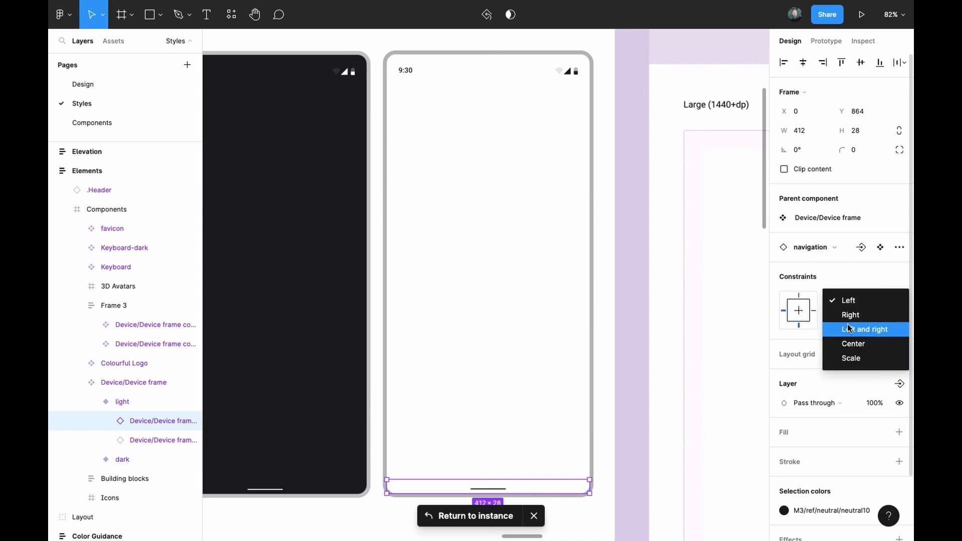
left_click(848, 328)
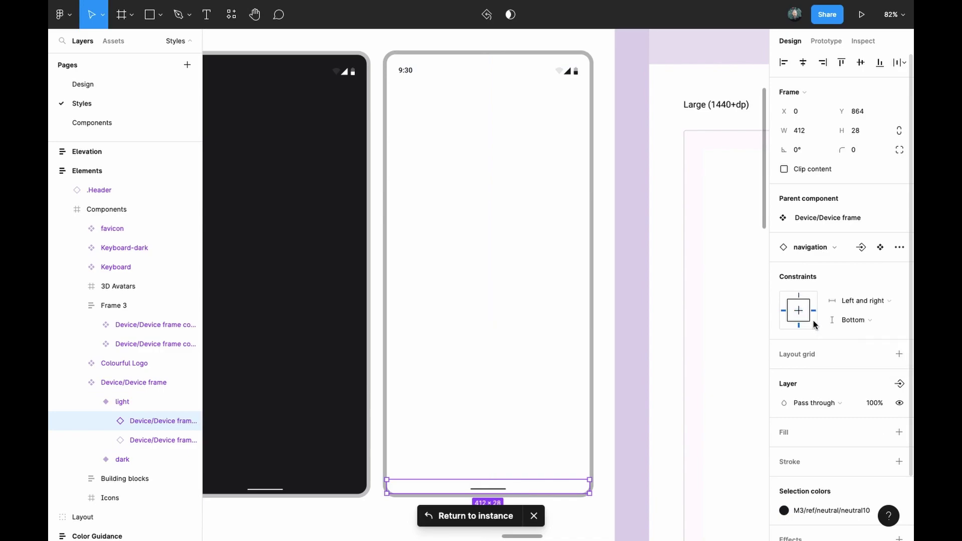
left_click(467, 518)
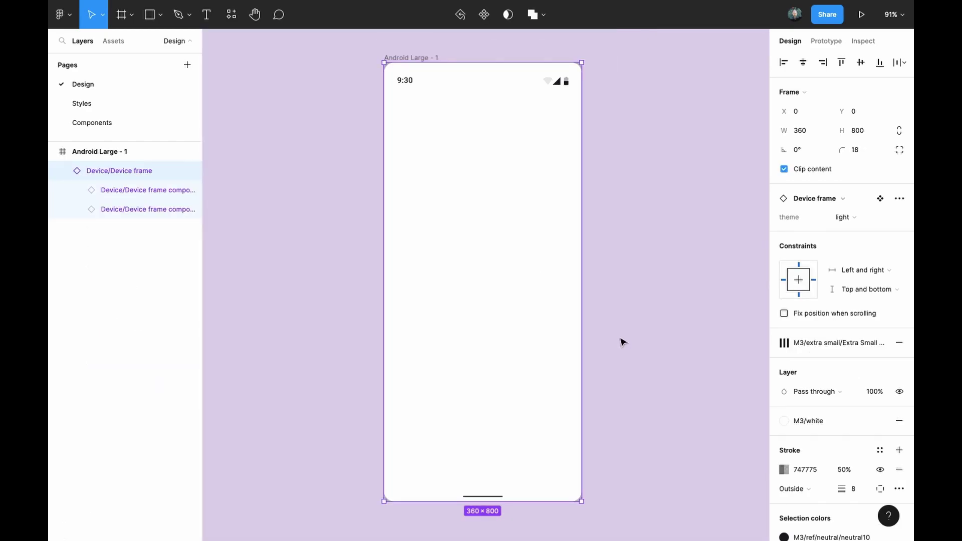
Step: Try the iPhone SE preset, 320 × 568, on the Android Large frame and revert to its 360 × 800 size
left_click(410, 57)
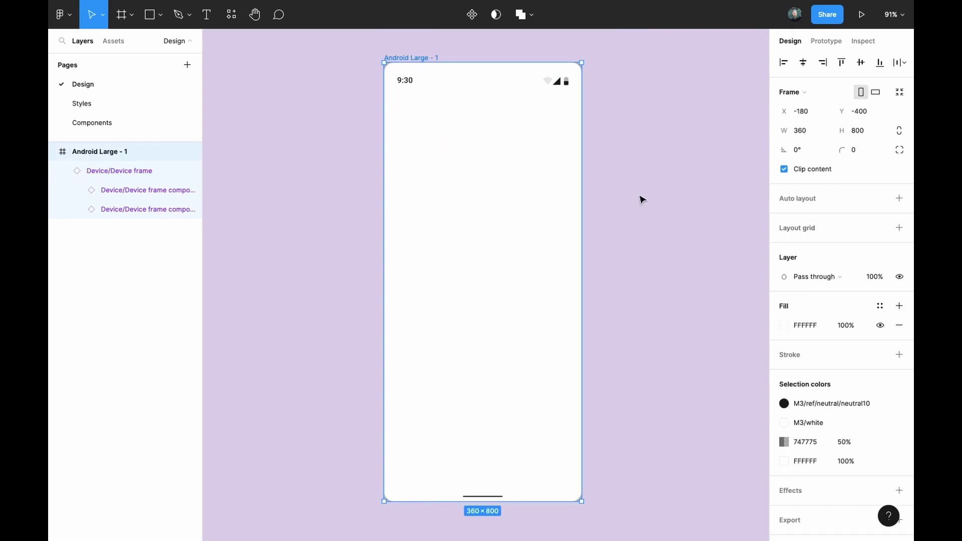
left_click(813, 94)
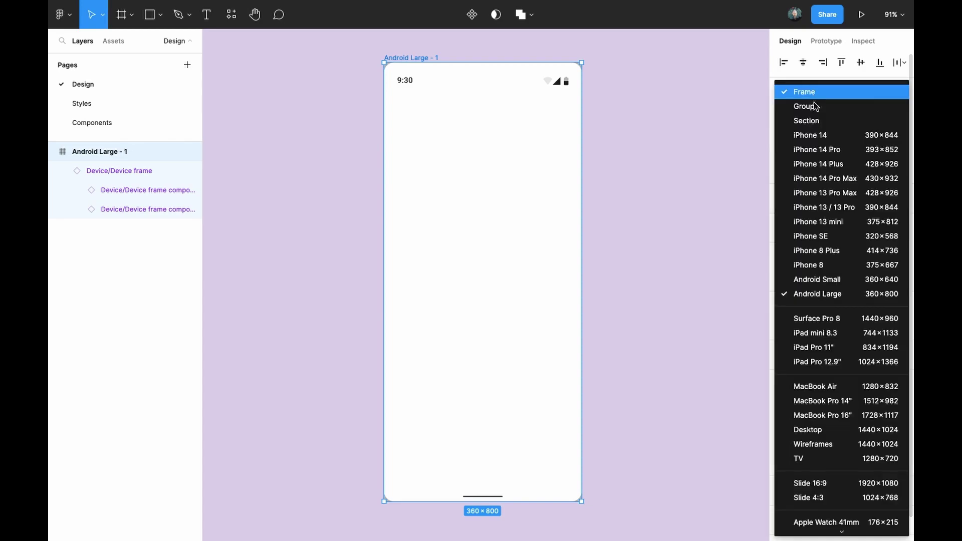
left_click(831, 236)
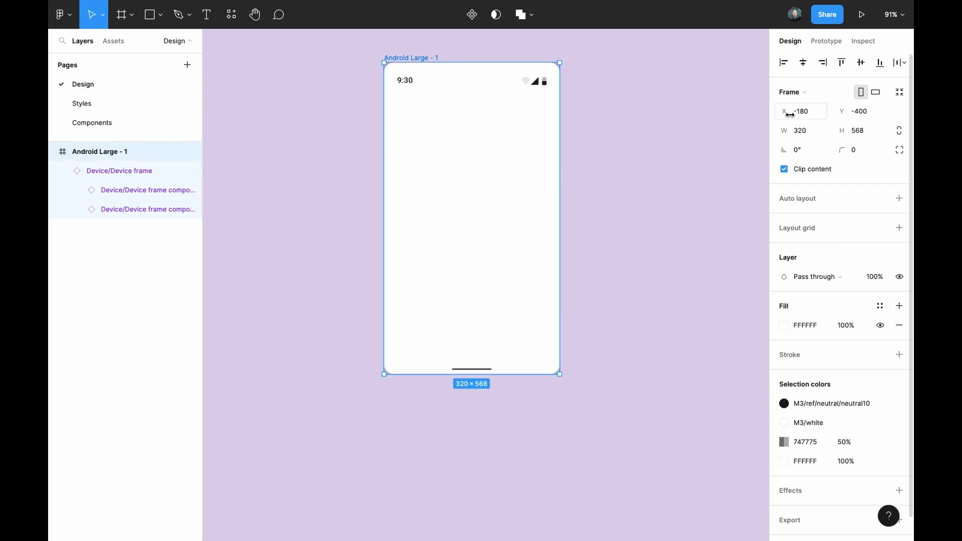
left_click(286, 189)
key("shift+1")
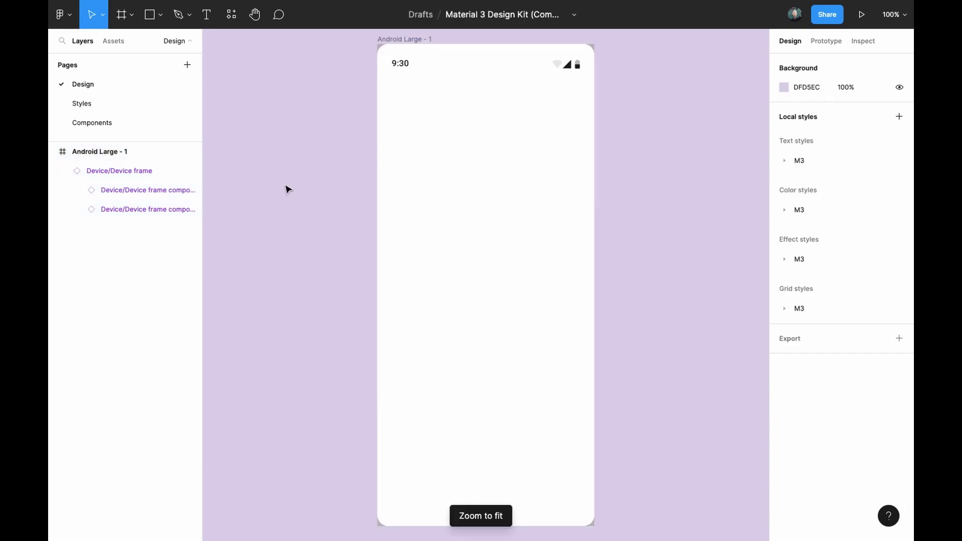
Step: Open the Components page and zoom to the FABs frame to view the floating action button variants
left_click(132, 123)
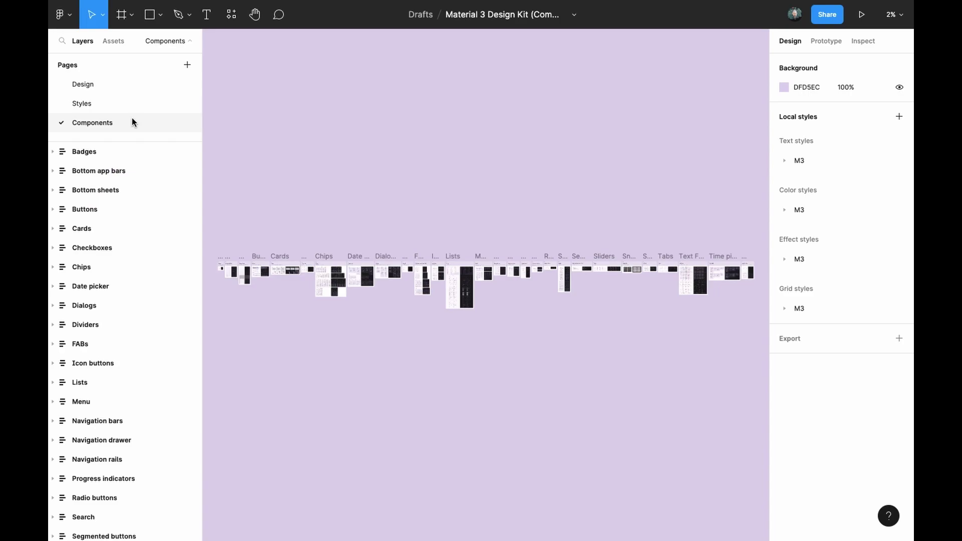
scroll(243, 258, "up", 5)
scroll(382, 340, "up", 5)
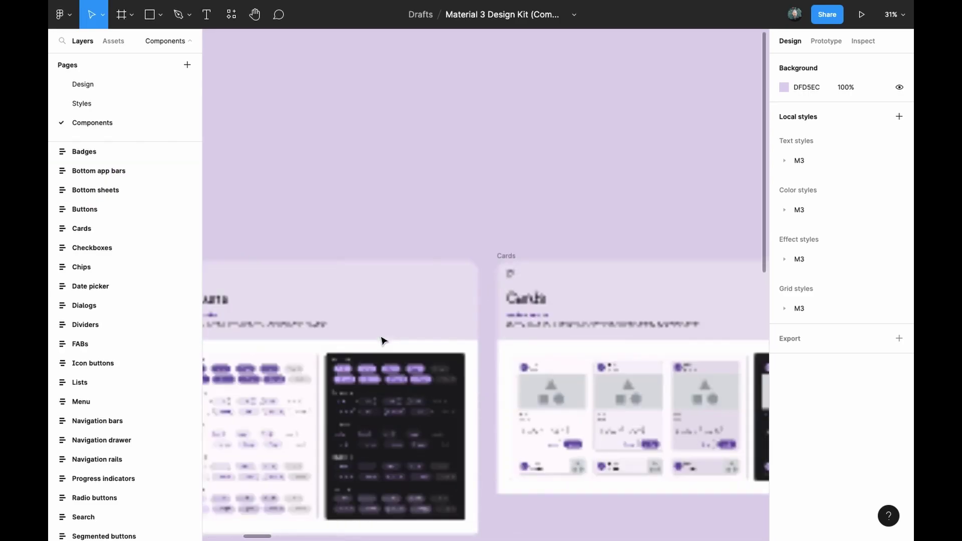
scroll(382, 339, "left", 10)
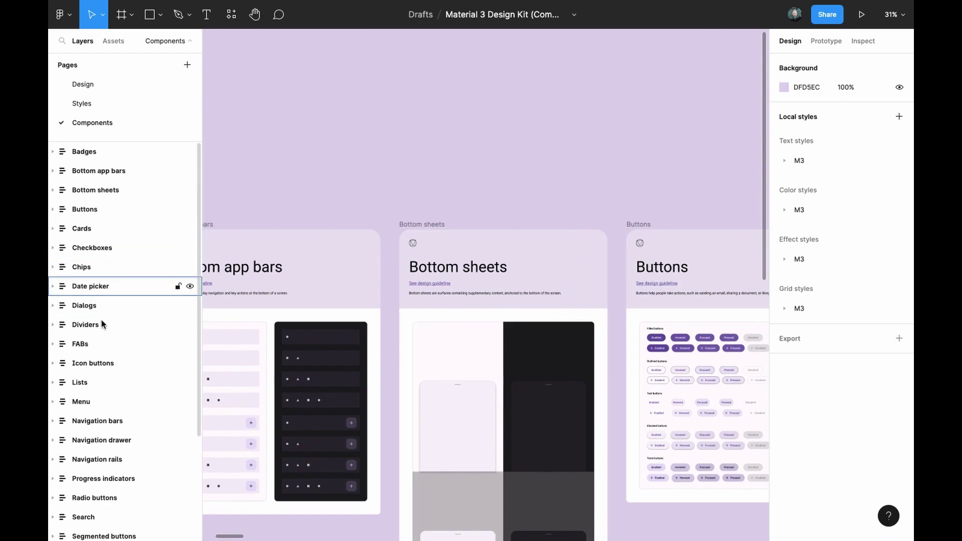
left_click(122, 343)
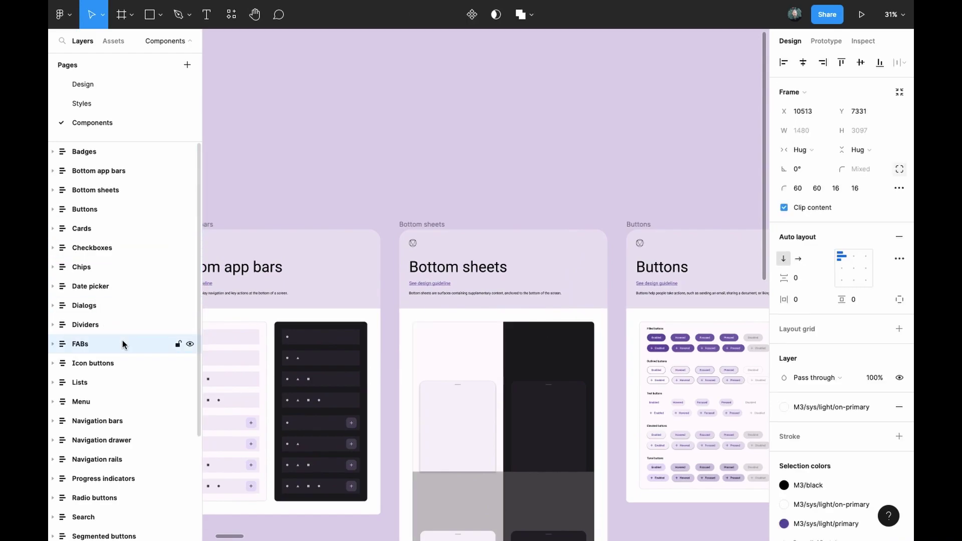
key("shift+2")
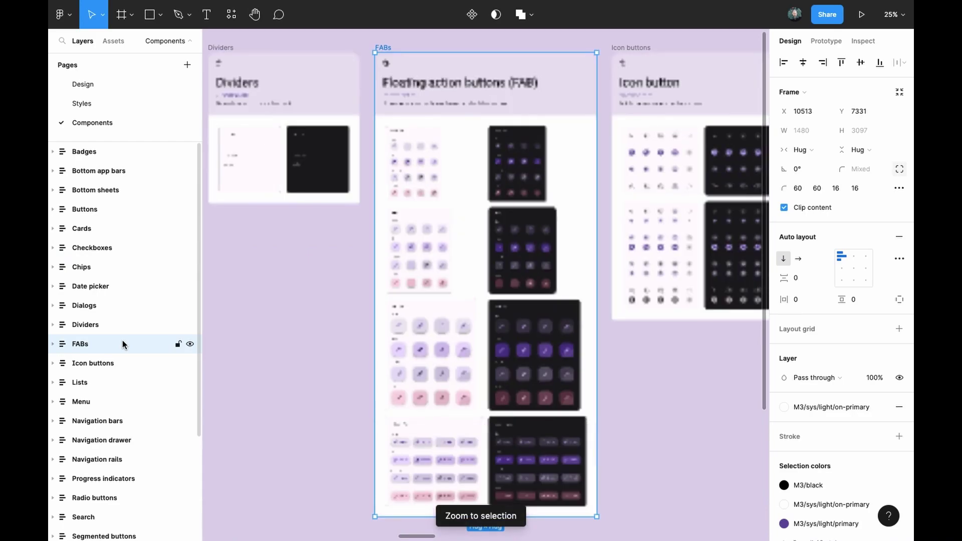
Step: Link the light primary enabled Extended FAB variant to its hovered variant with a While hovering, Change to interaction and Instant animation
scroll(401, 471, "up", 5)
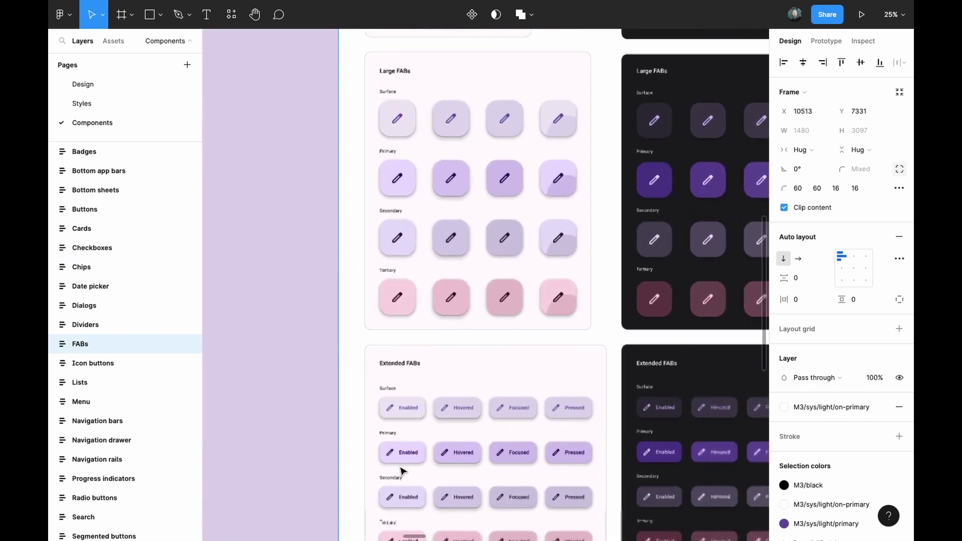
scroll(401, 471, "up", 3)
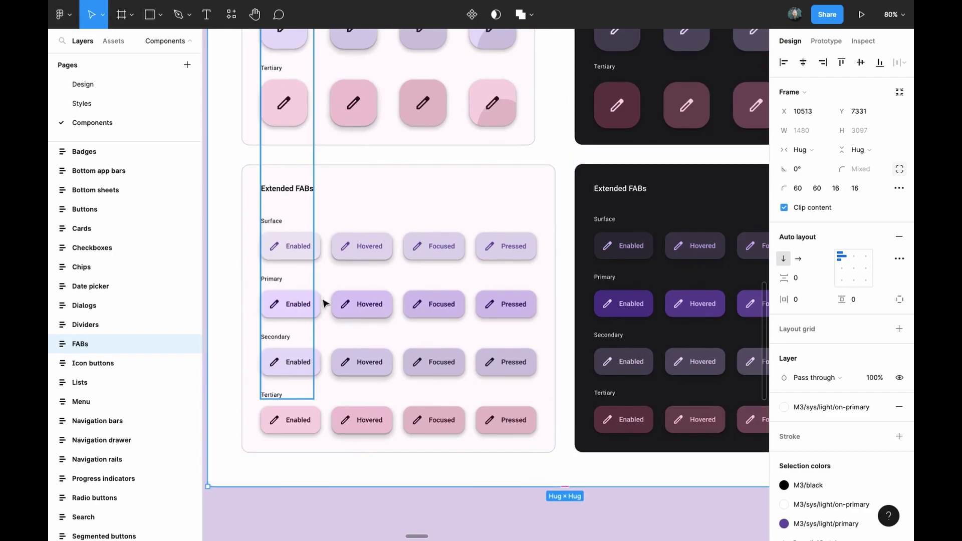
left_click(307, 309)
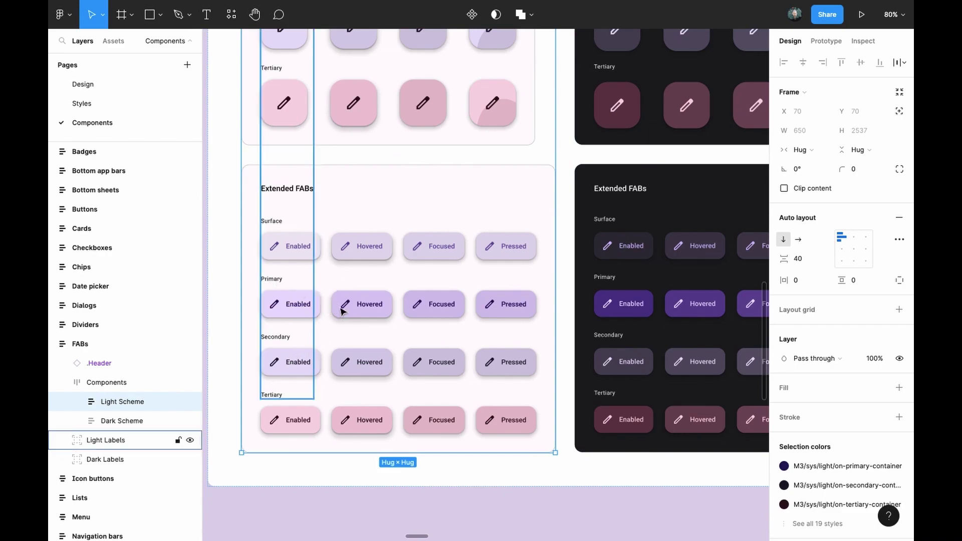
left_click(291, 311)
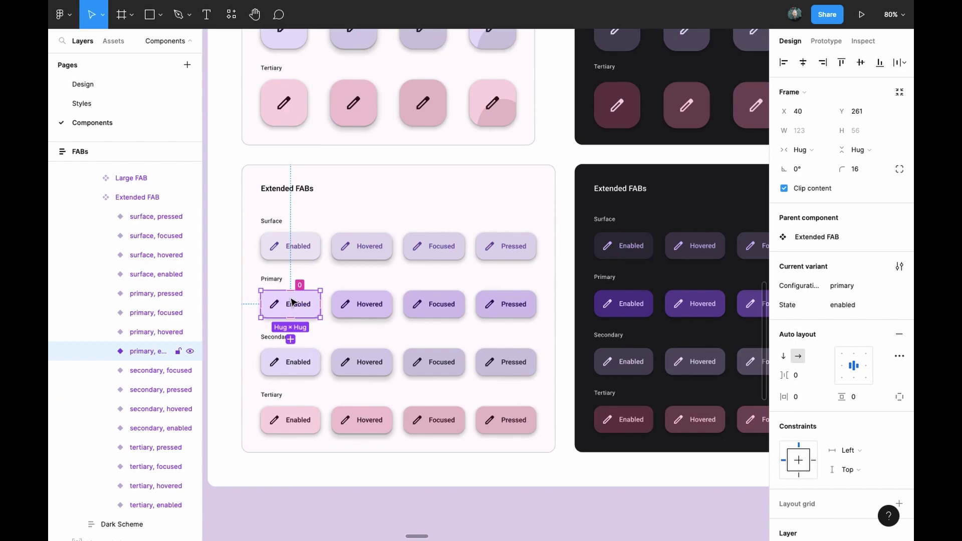
left_click(825, 42)
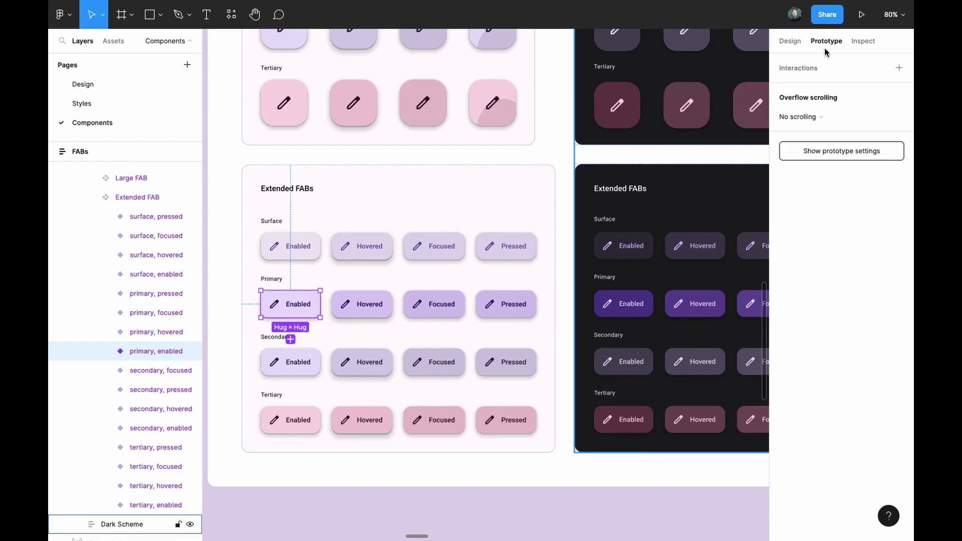
left_click(321, 304)
left_click_drag(322, 306, 339, 305)
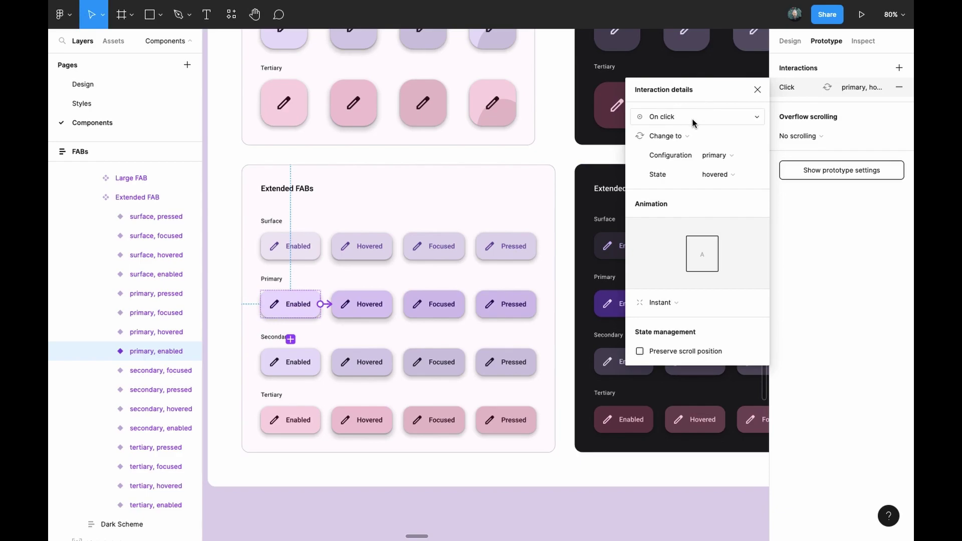
left_click(694, 122)
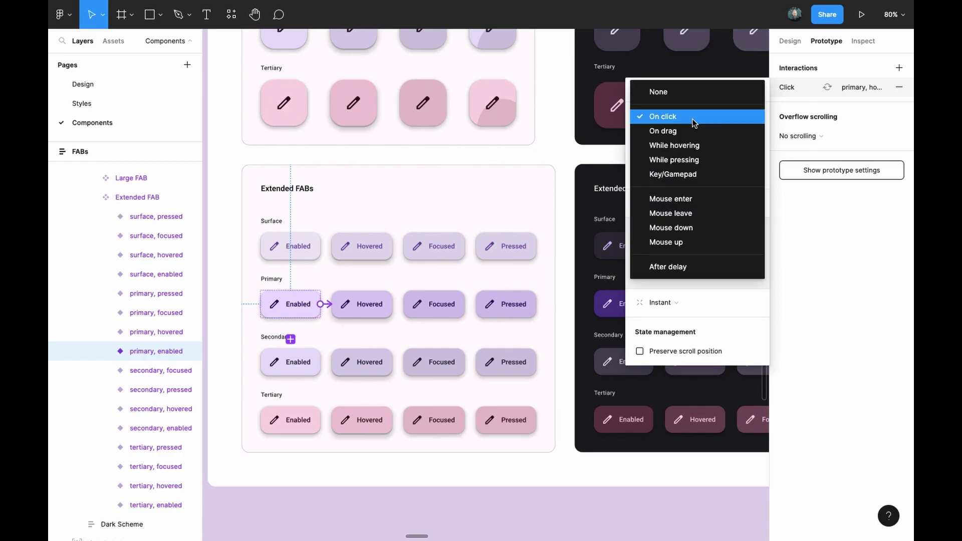
left_click(696, 150)
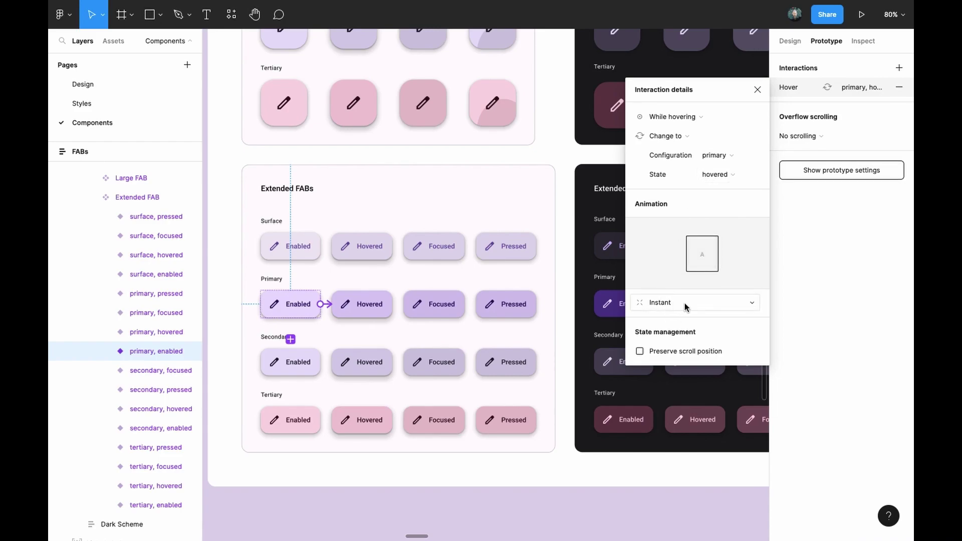
key("Escape")
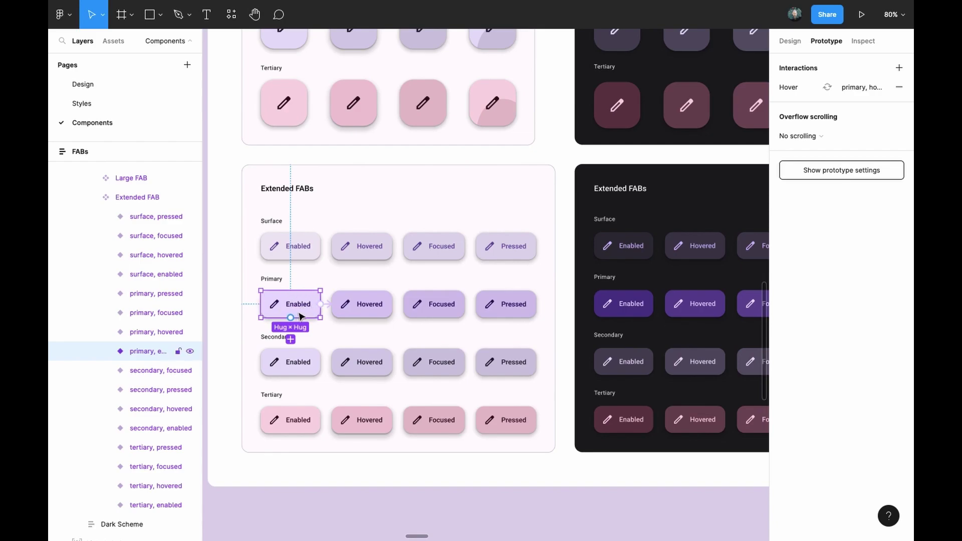
Step: Link the light primary hovered Extended FAB variant to the pressed variant with a While pressing, Change to interaction
left_click(373, 313)
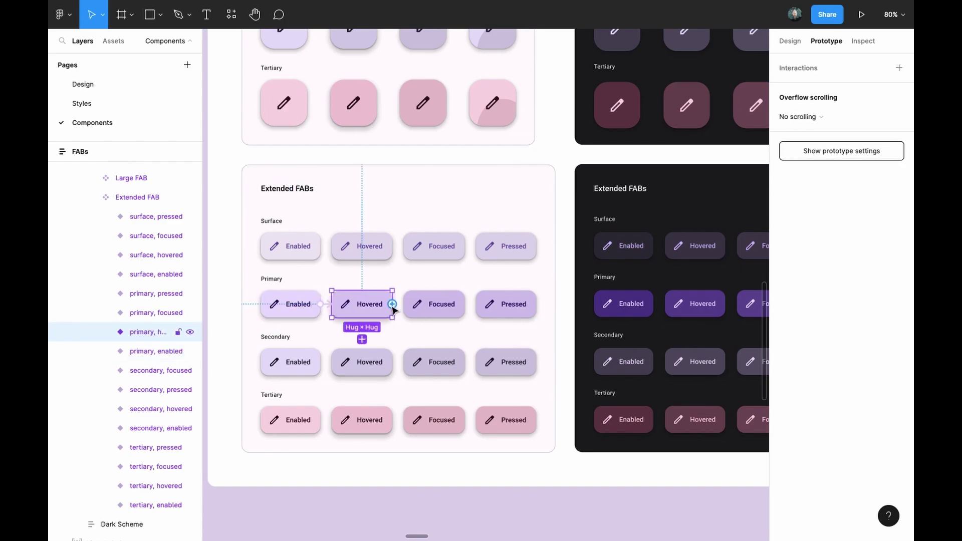
left_click_drag(392, 306, 480, 307)
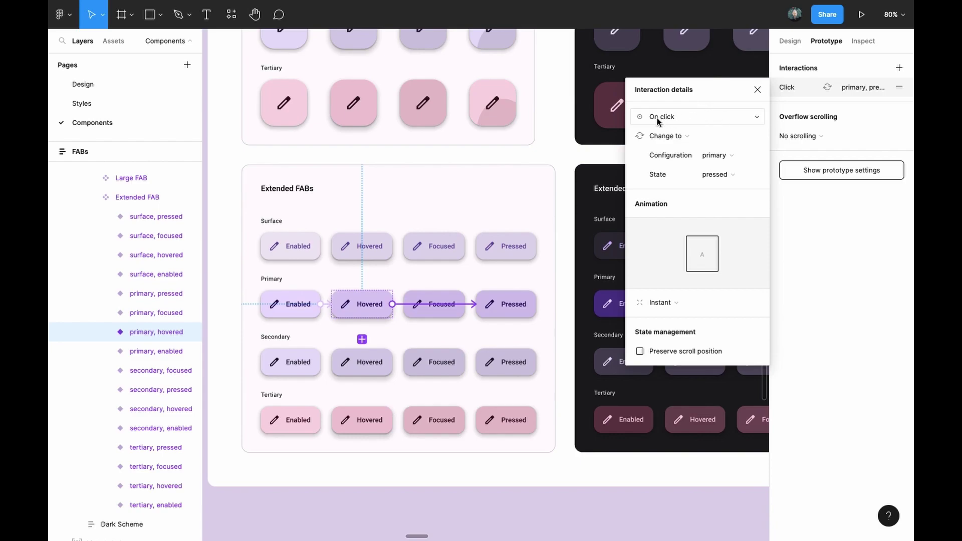
left_click(683, 121)
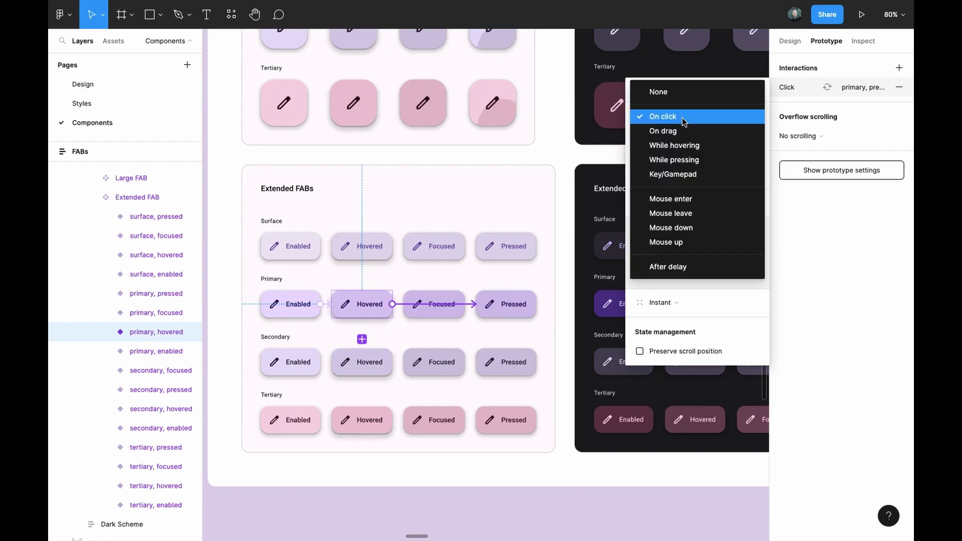
left_click(703, 162)
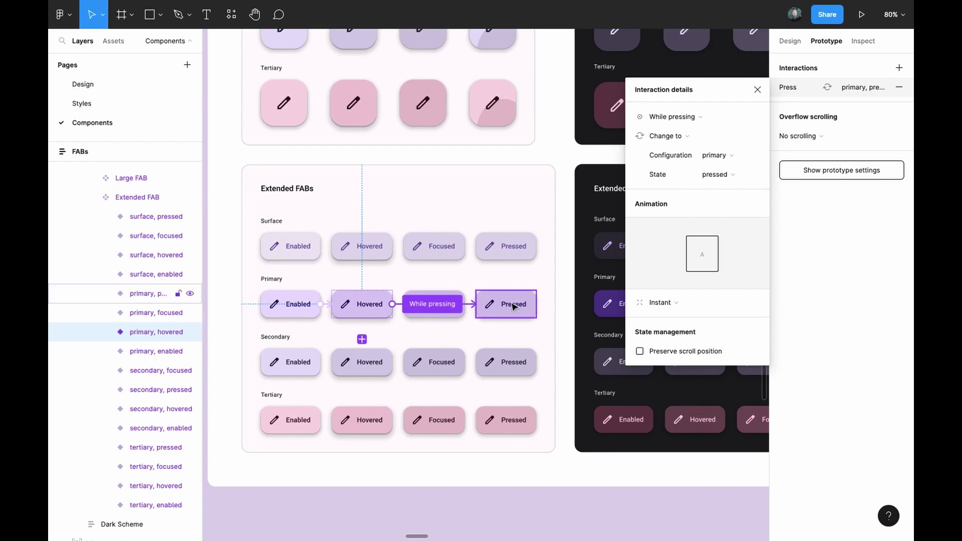
left_click(758, 90)
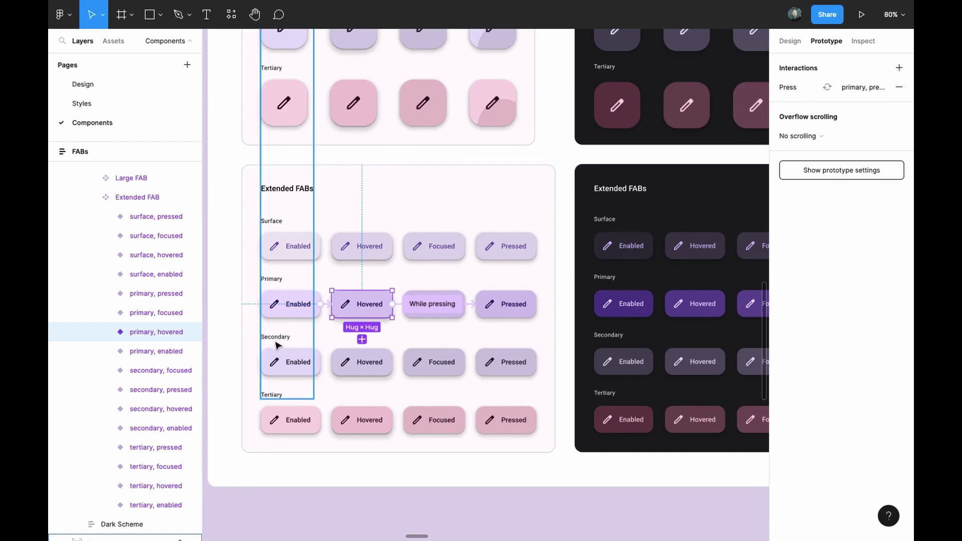
Step: Link the light secondary enabled Extended FAB variant to its hovered variant with a While hovering, Change to interaction
left_click(302, 363)
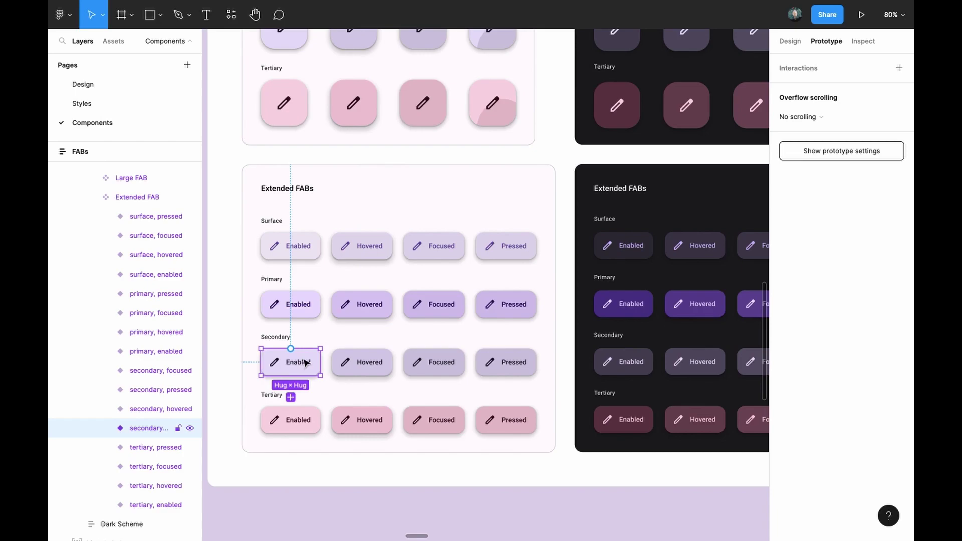
left_click_drag(320, 362, 345, 363)
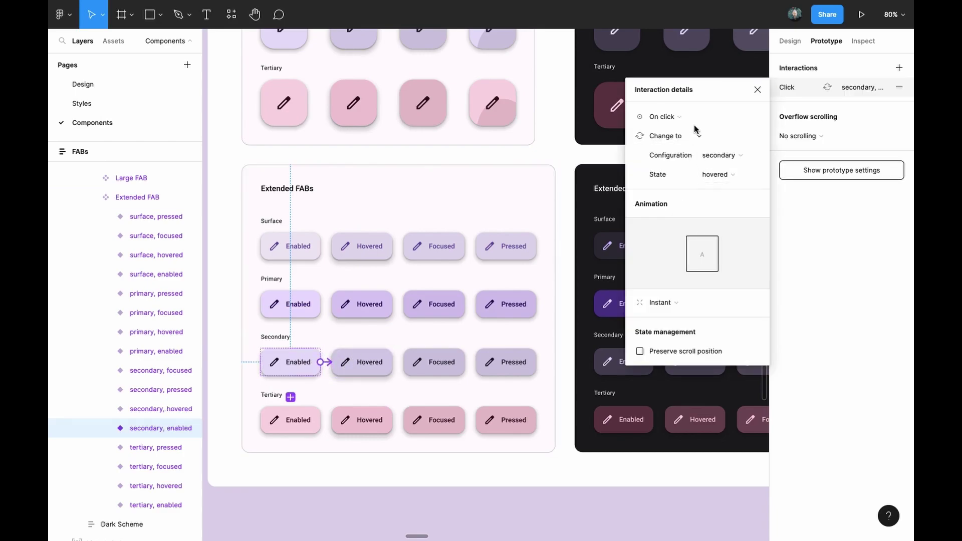
left_click(719, 118)
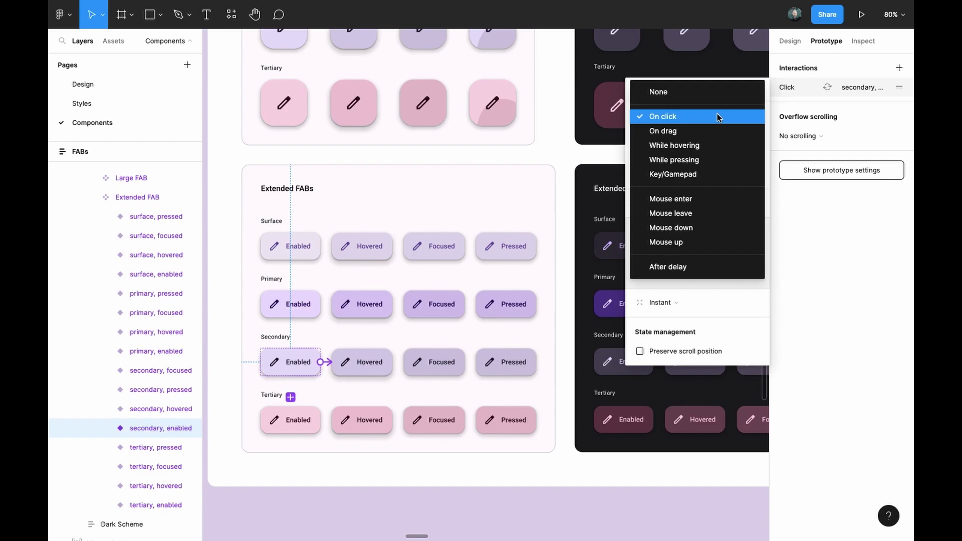
left_click(716, 151)
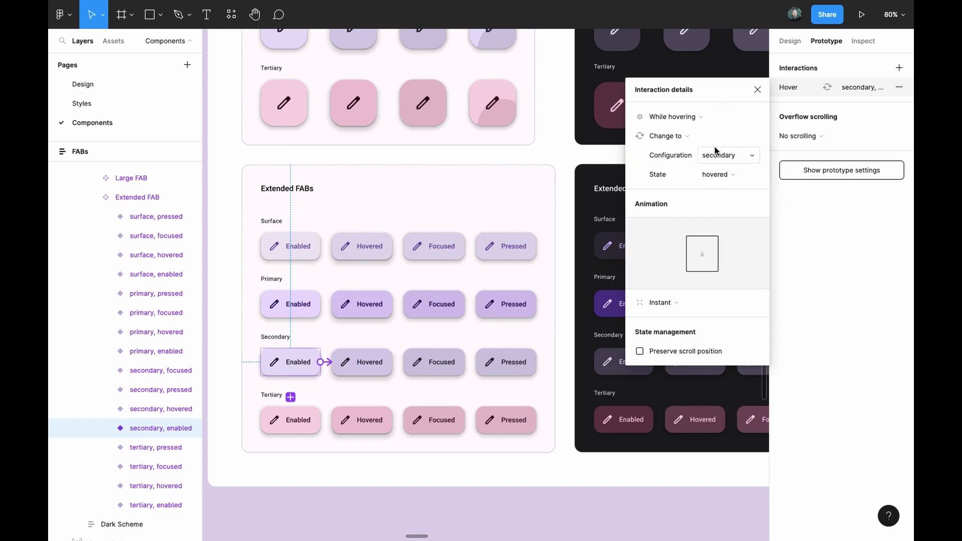
key("Escape")
Step: Link the light secondary hovered Extended FAB variant to the pressed variant with a While pressing, Change to interaction
left_click(359, 377)
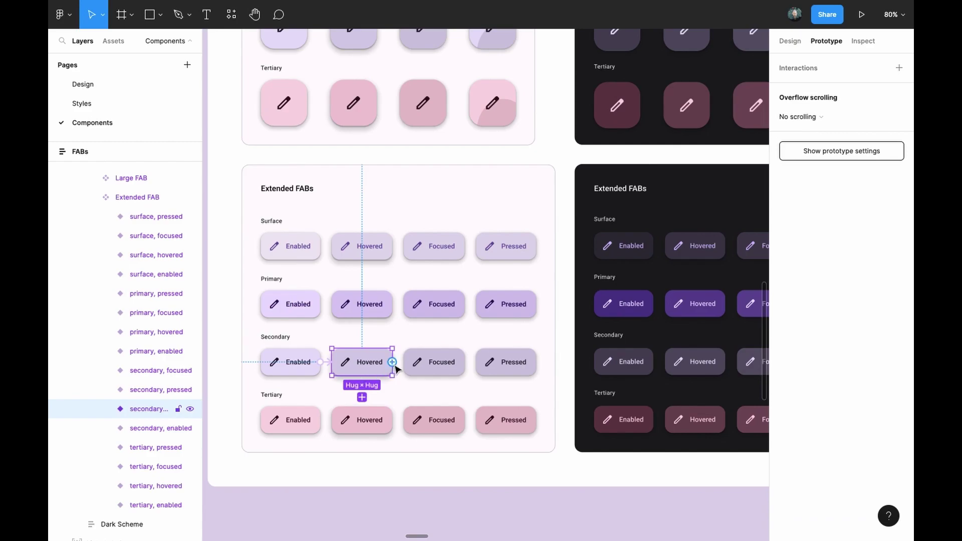
left_click_drag(393, 362, 495, 364)
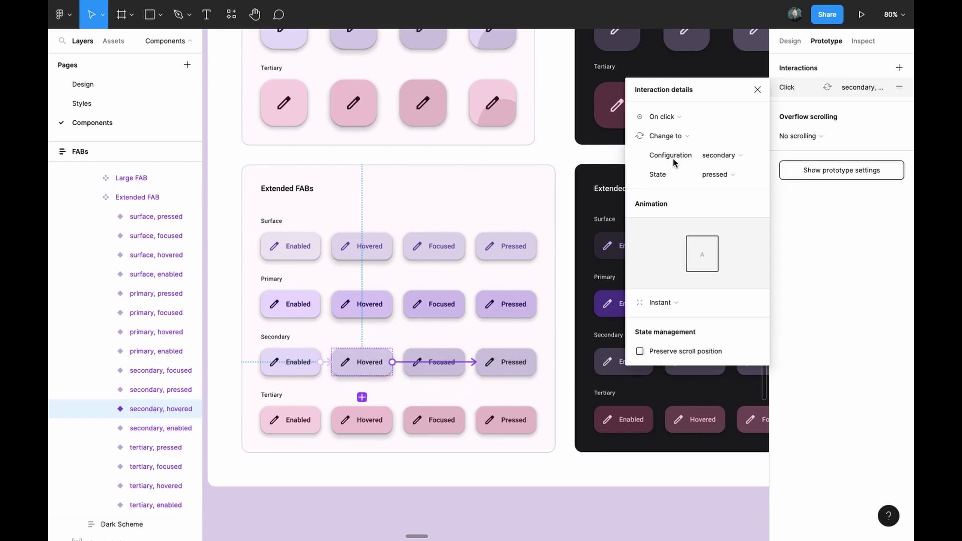
left_click(690, 120)
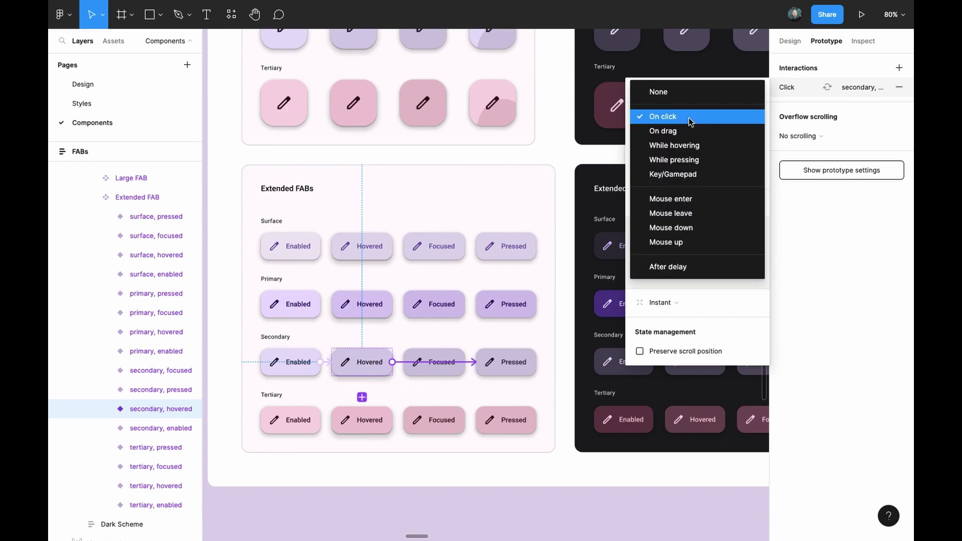
left_click(697, 160)
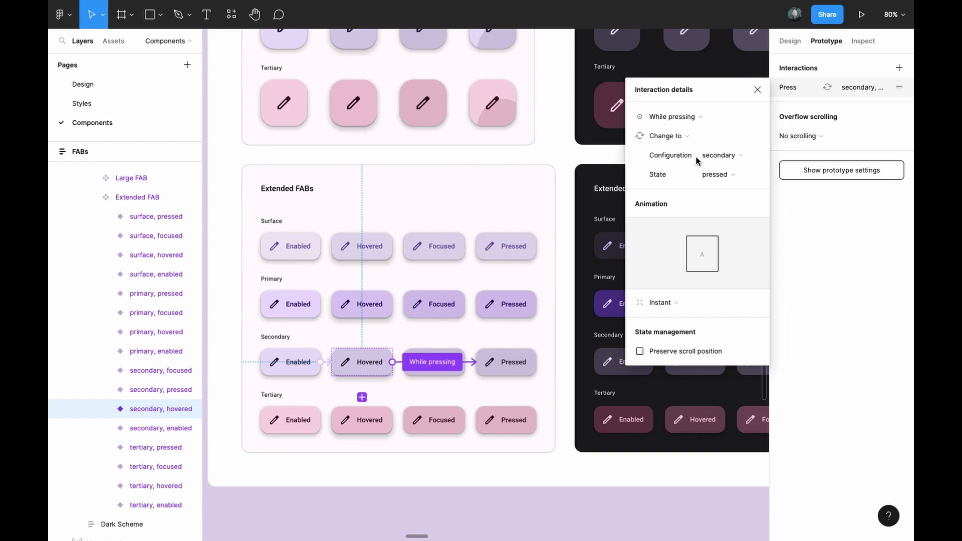
left_click(757, 90)
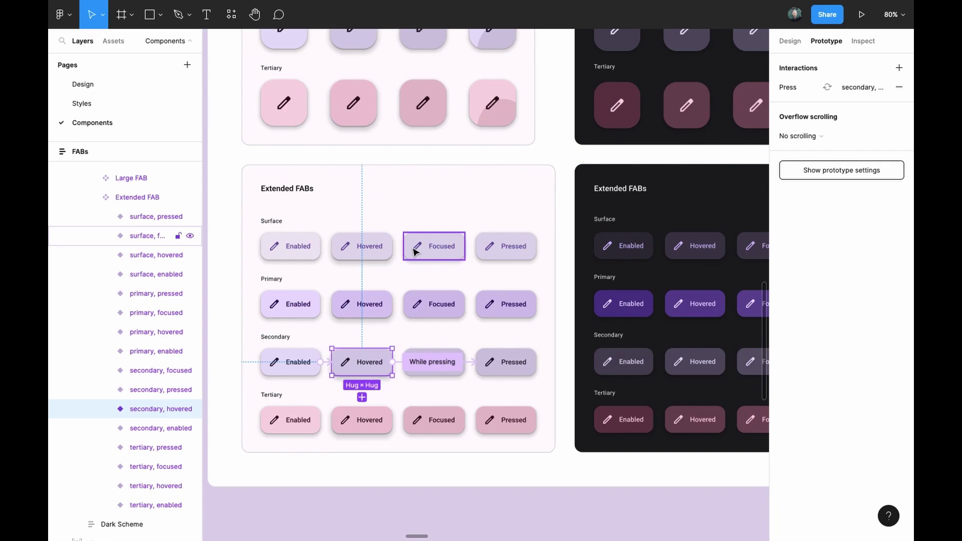
Step: Copy the light primary enabled Extended FAB to the Design page and place the instance above the Android Large frame
key("shift+e")
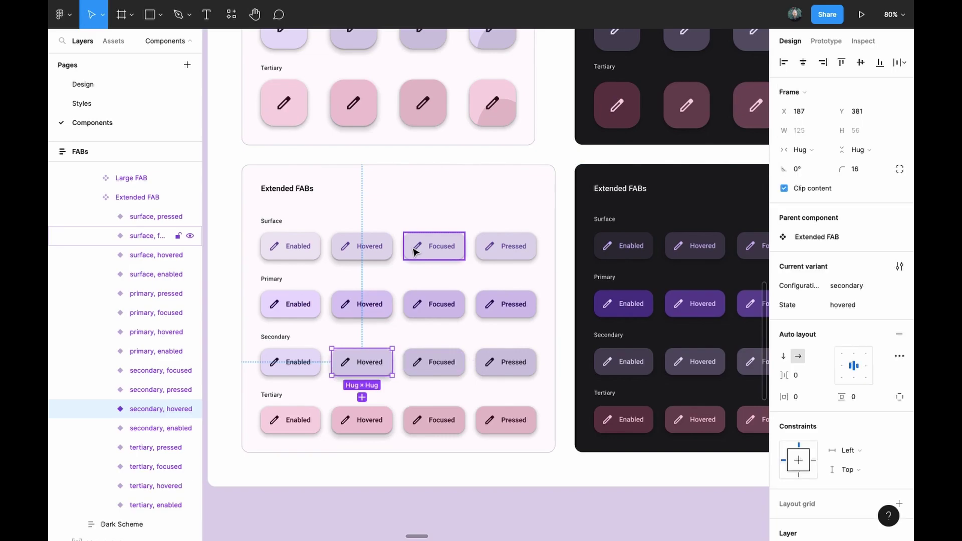
left_click(294, 304)
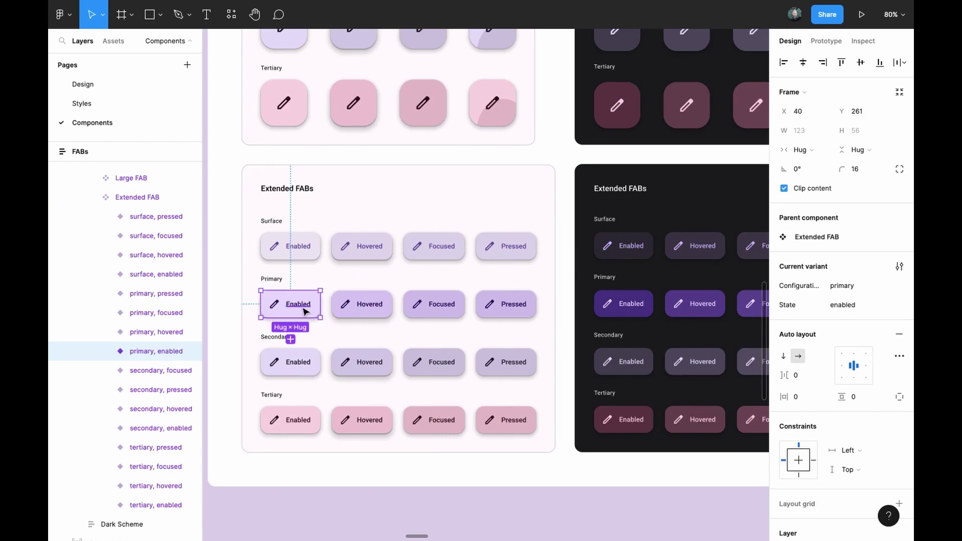
left_click(134, 93)
scroll(415, 89, "down", 3)
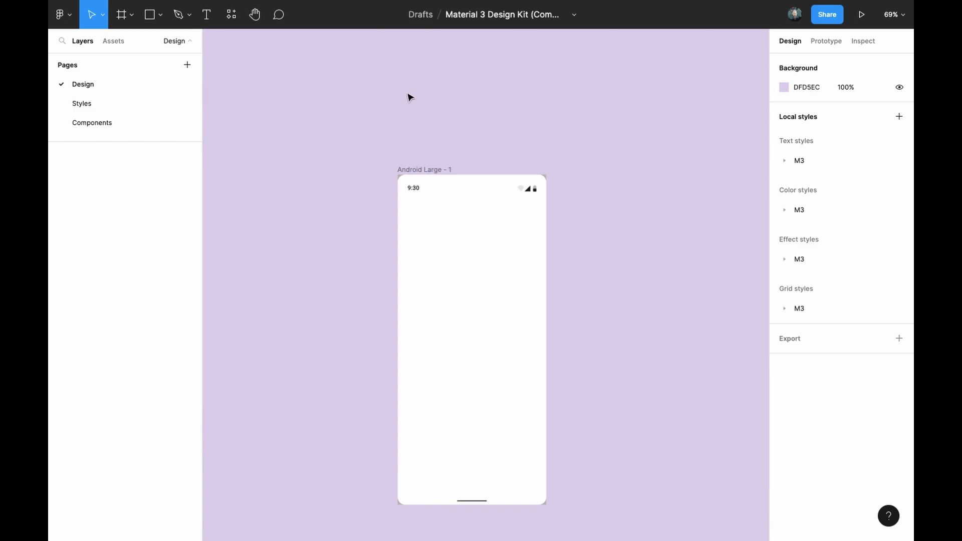
key("ctrl+v")
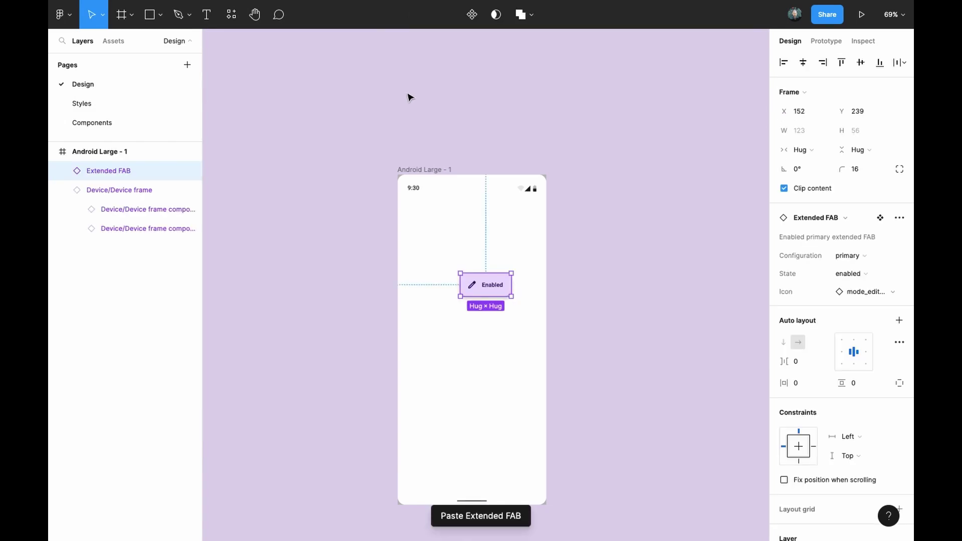
left_click_drag(496, 288, 417, 128)
Step: Change the label text of the Extended FAB instance to "Add"
key("shift+2")
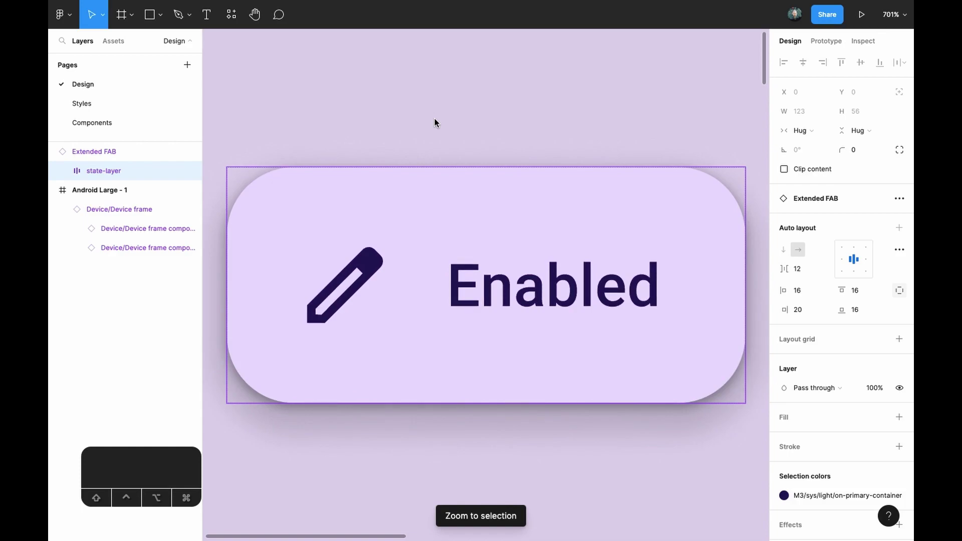
double_click(547, 291)
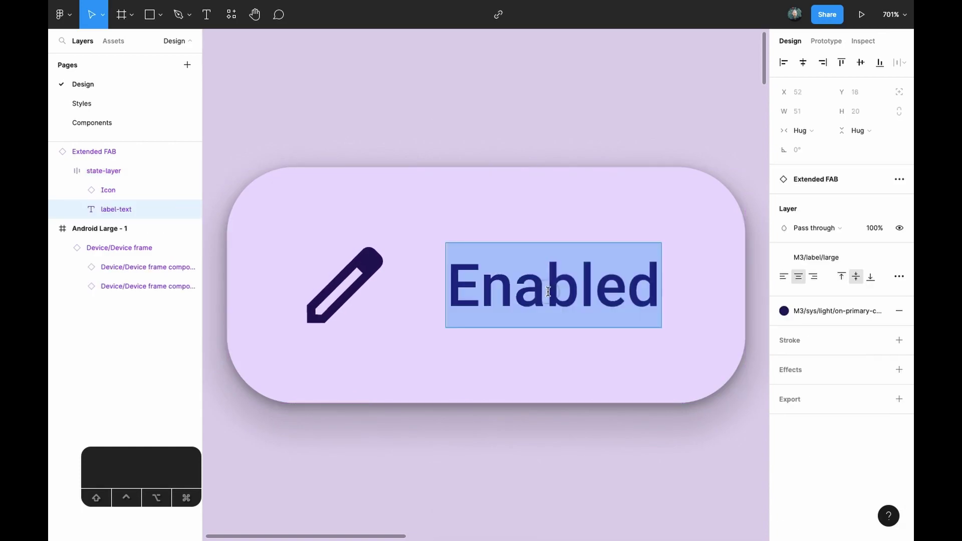
type("Add")
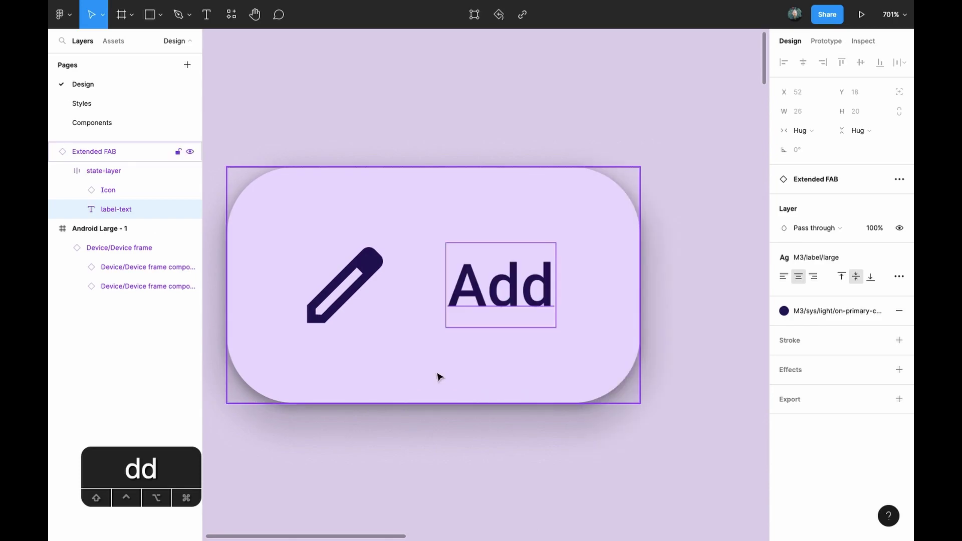
Step: Swap the Extended FAB's pencil icon for the add_24px plus icon and deselect the button
left_click(359, 312)
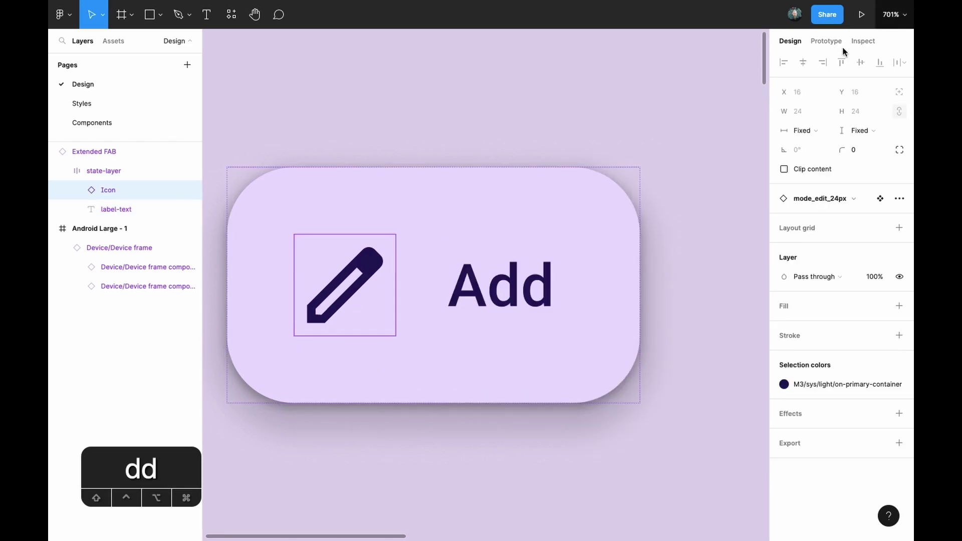
left_click(847, 199)
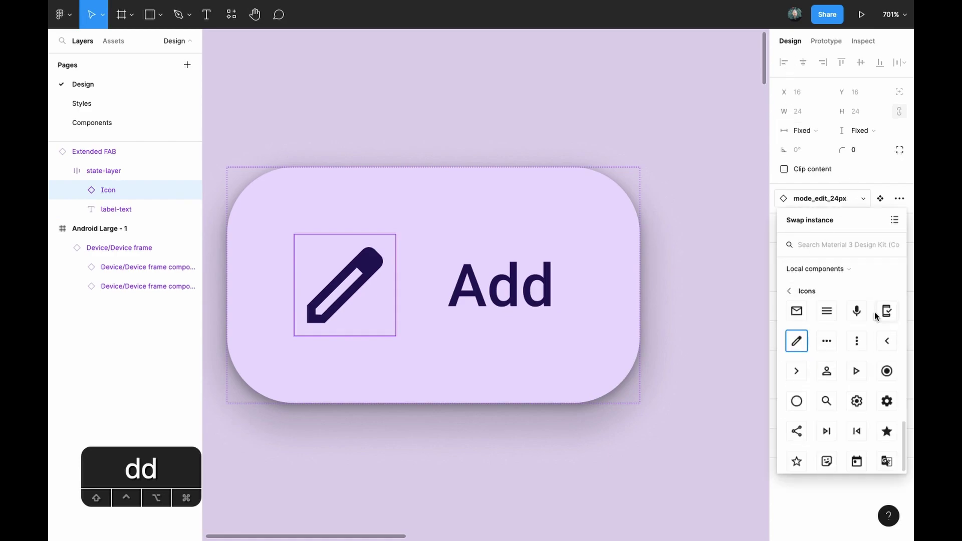
scroll(814, 408, "down", 1)
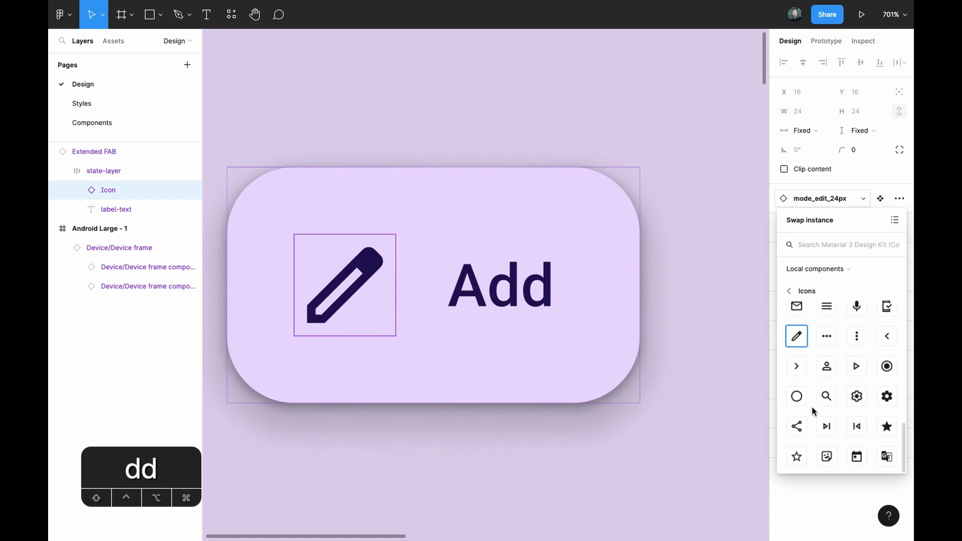
scroll(813, 408, "up", 5)
left_click(797, 372)
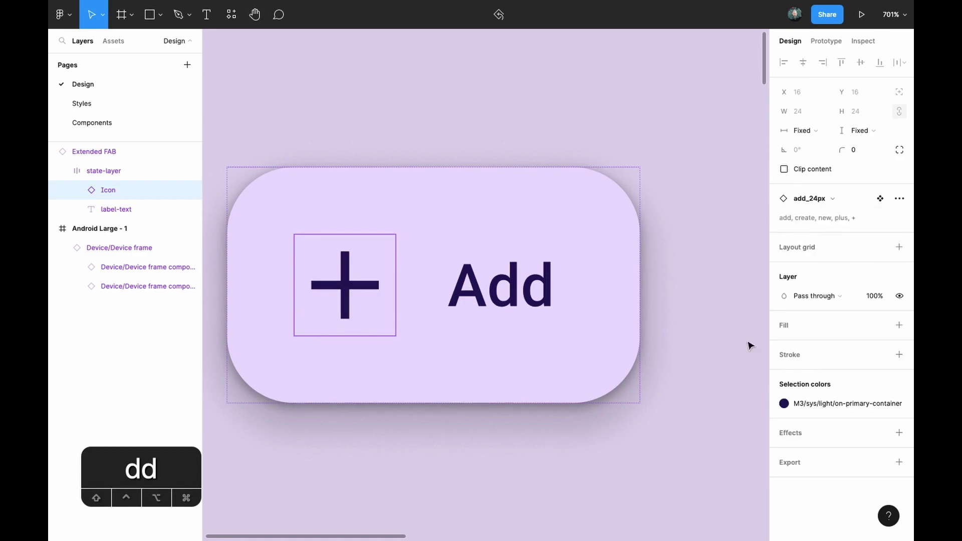
left_click(403, 420)
scroll(403, 420, "down", 5)
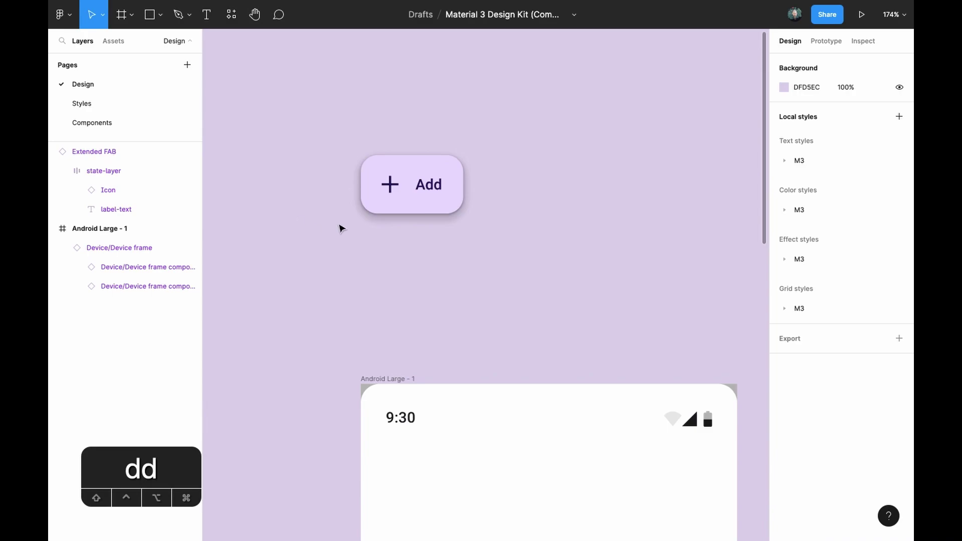
Step: Turn the Add Extended FAB instance above the phone frame into a component named CustomExtendedFAB
left_click(441, 193)
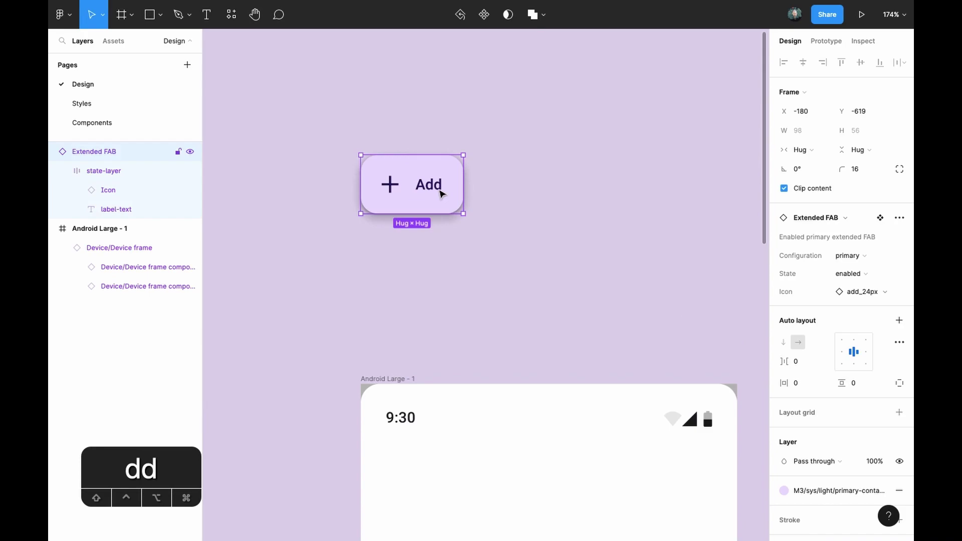
left_click(485, 16)
double_click(101, 152)
type("CustomExtendedFAB")
key("Return")
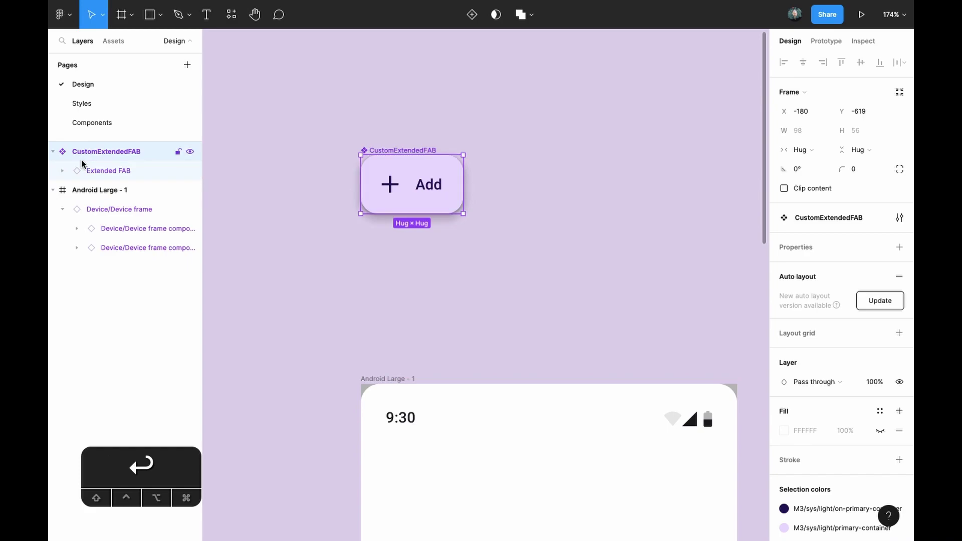
Step: Place an instance of CustomExtendedFAB in the lower-right corner of the Android Large frame and constrain it to Right and Bottom
scroll(422, 296, "down", 5)
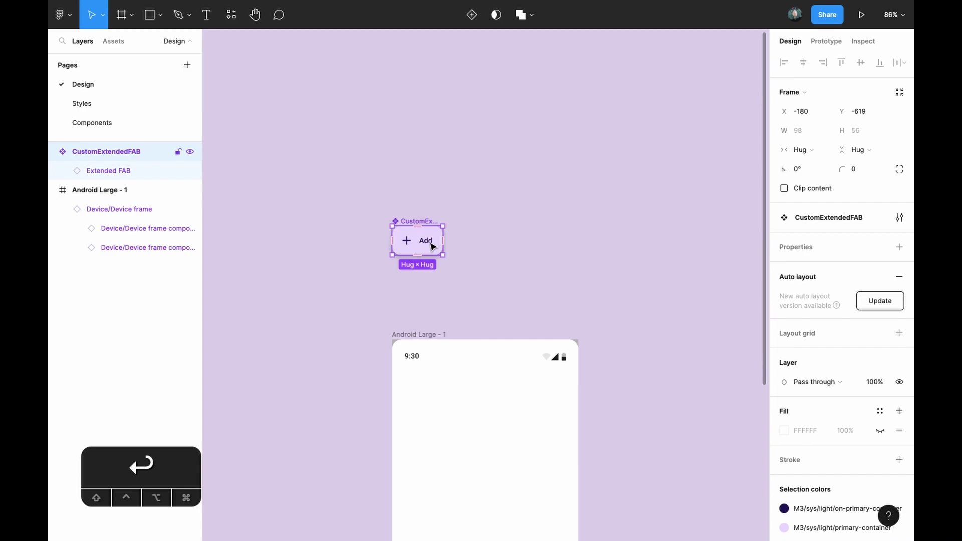
scroll(430, 245, "down", 2)
scroll(429, 245, "right", 1)
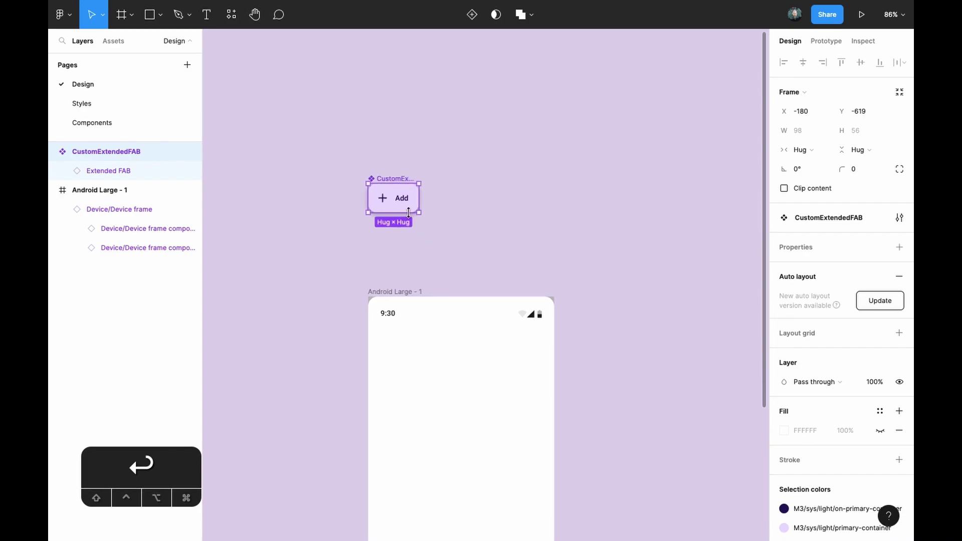
key("alt")
left_click_drag(411, 209, 528, 414)
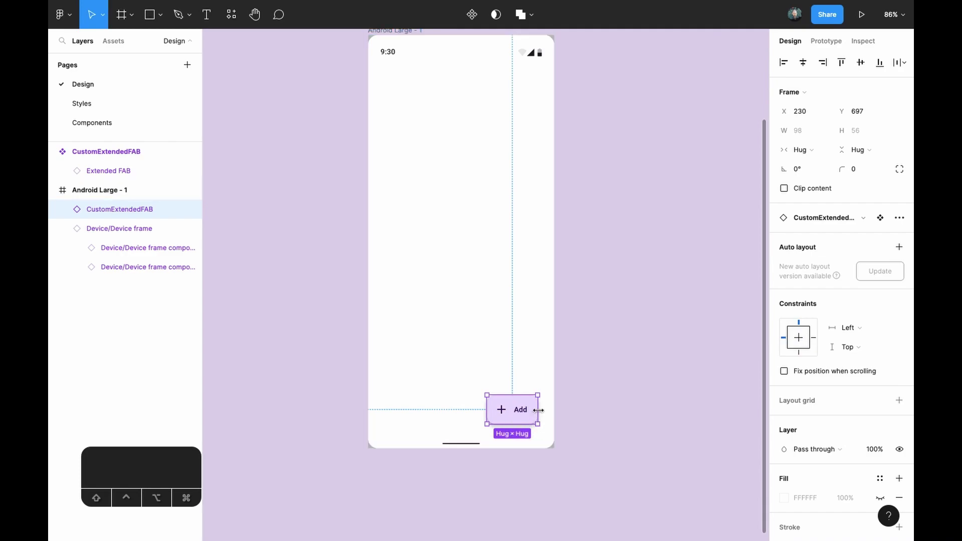
left_click(812, 338)
left_click(799, 352)
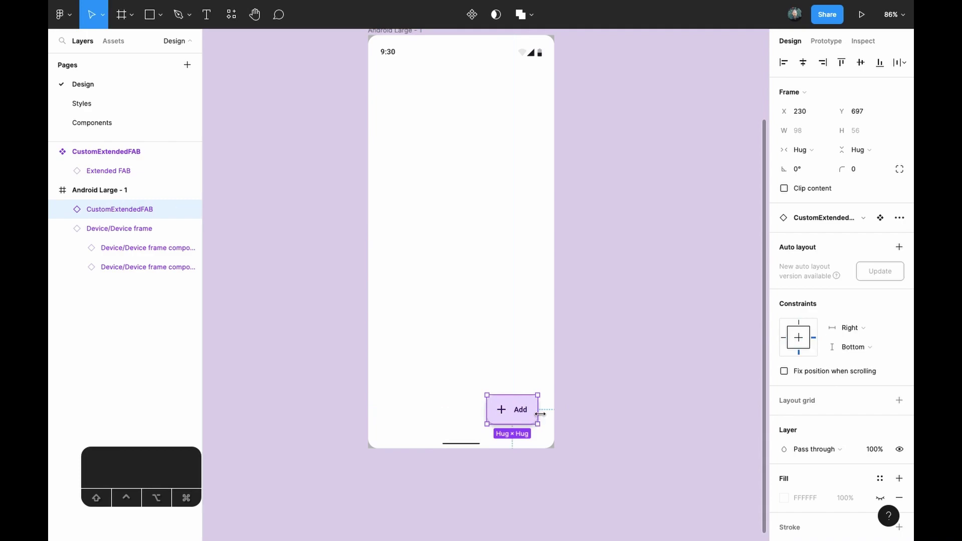
Step: Check the FAB instance's distances to the phone frame and nudge it to the right until its X position is 246
key("alt")
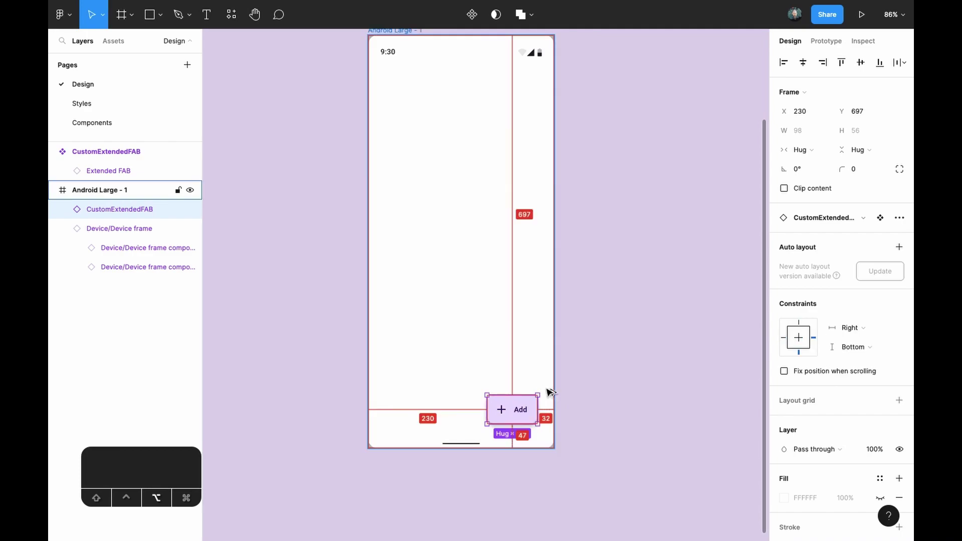
key("alt")
key("alt")
key("alt")
key("alt")
key("alt+Right")
key("alt+Right")
key("alt+Right")
key("alt+Right")
key("alt+Right")
key("alt+Right")
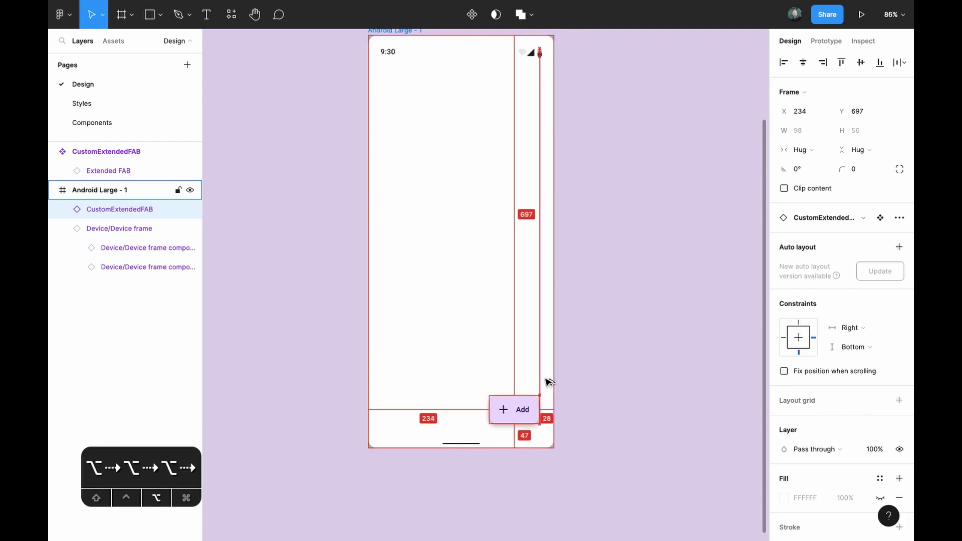
key("alt+Right")
key("alt+Right")
key("alt+Right")
key("alt+Right")
key("alt+Right")
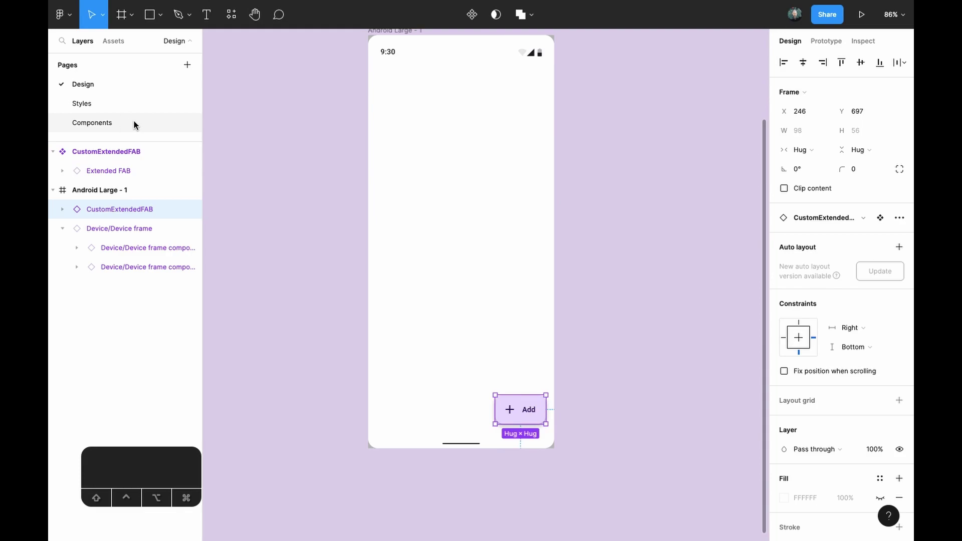
Step: Copy the light three-segment icon & label navigation bar from the Components page and paste it into the Android Large frame on the Design page
left_click(134, 121)
key("shift+1")
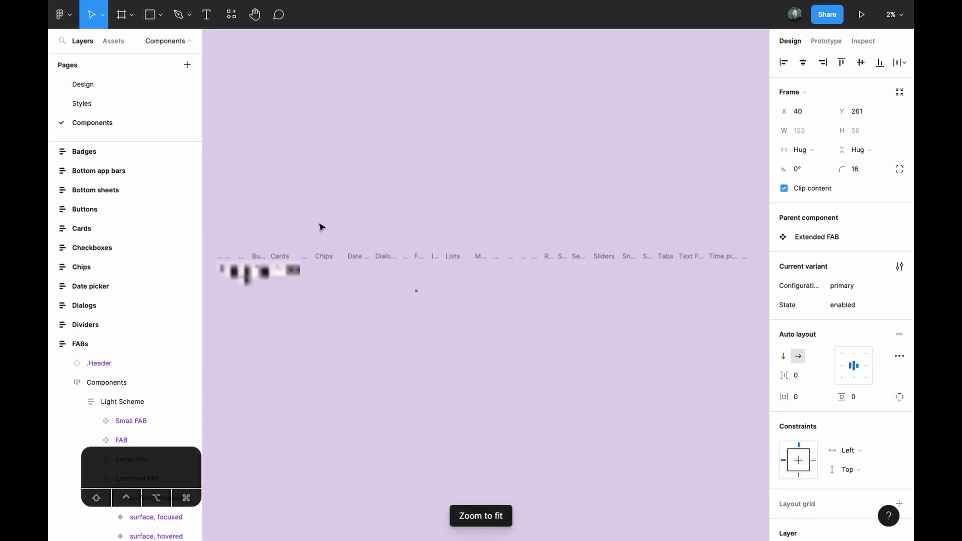
left_click(52, 344)
scroll(110, 343, "down", 3)
left_click(97, 320)
key("shift+2")
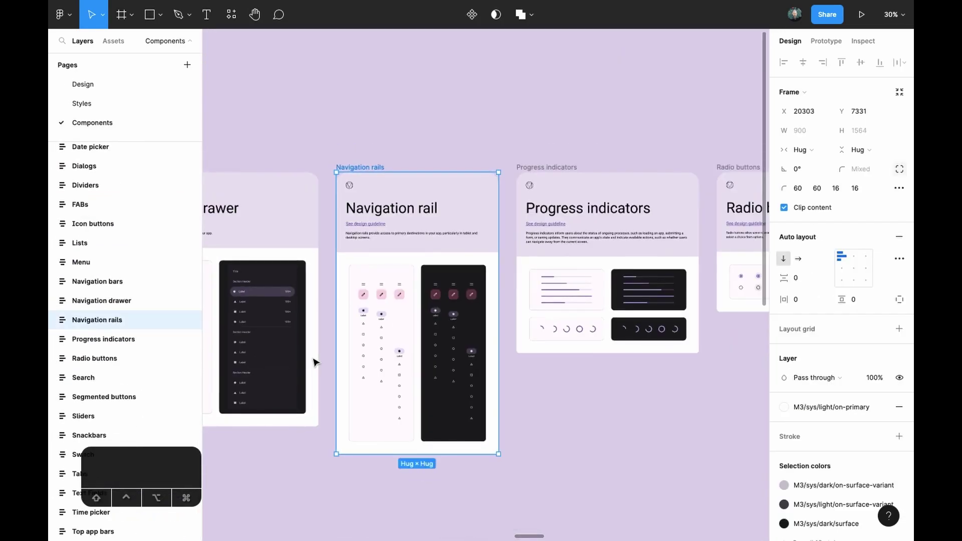
left_click(134, 300)
key("shift+2")
left_click(134, 281)
key("shift+2")
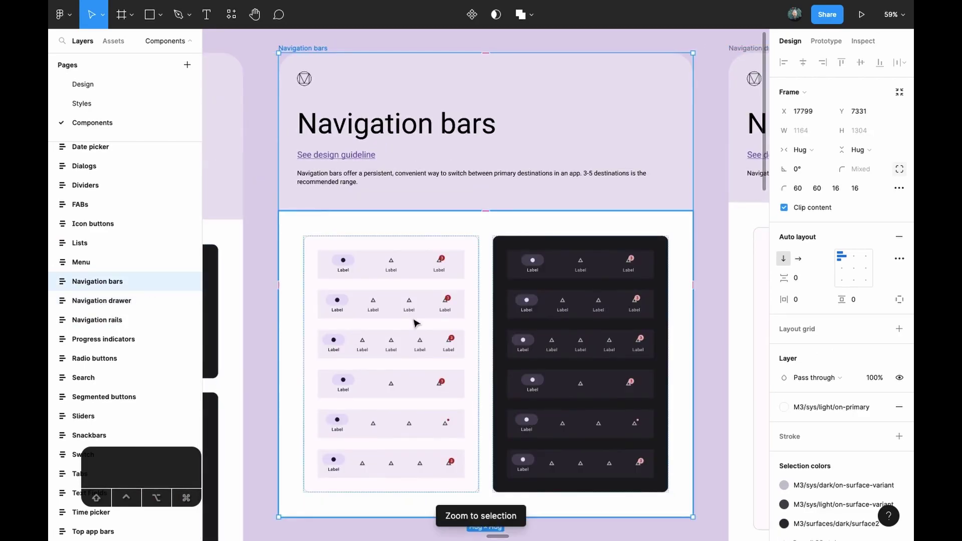
double_click(412, 271)
left_click(82, 84)
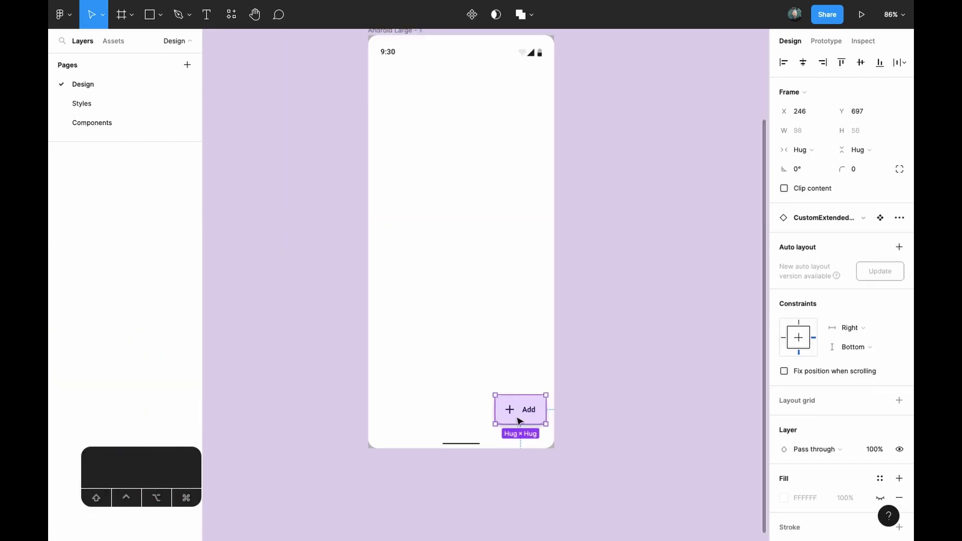
key("Escape")
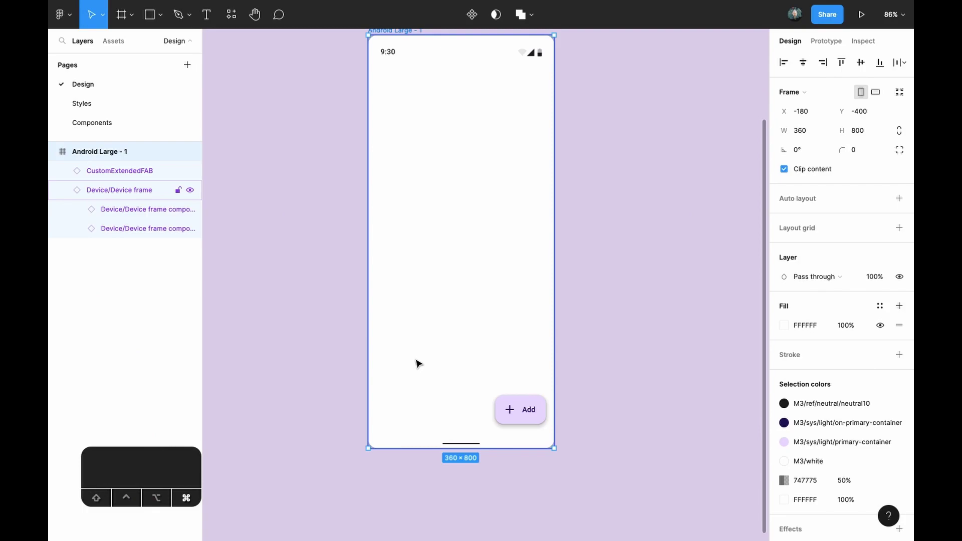
key("super+v")
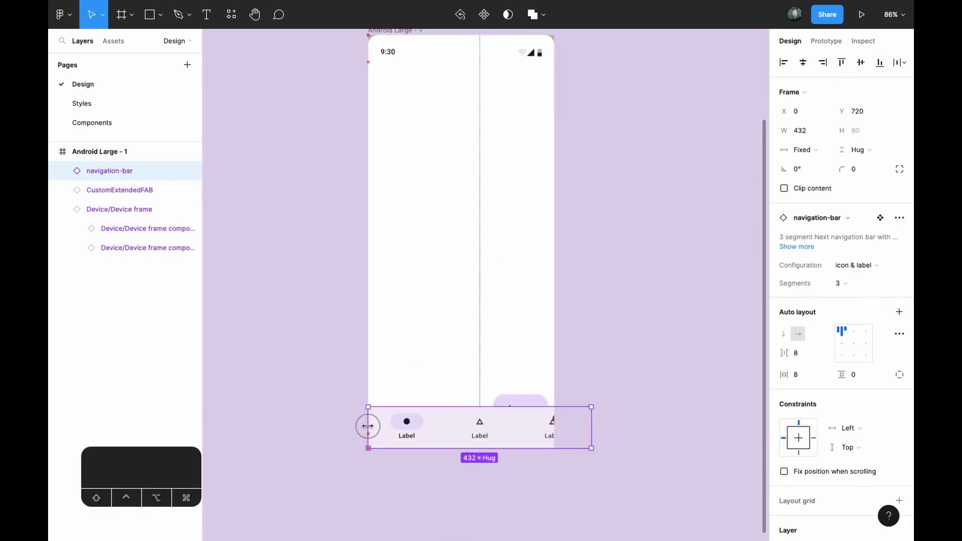
Step: Resize the navigation bar to the frame's 360 px width and set its constraints to Left and right and Bottom
left_click_drag(593, 427, 554, 428)
left_click(799, 453)
left_click(854, 428)
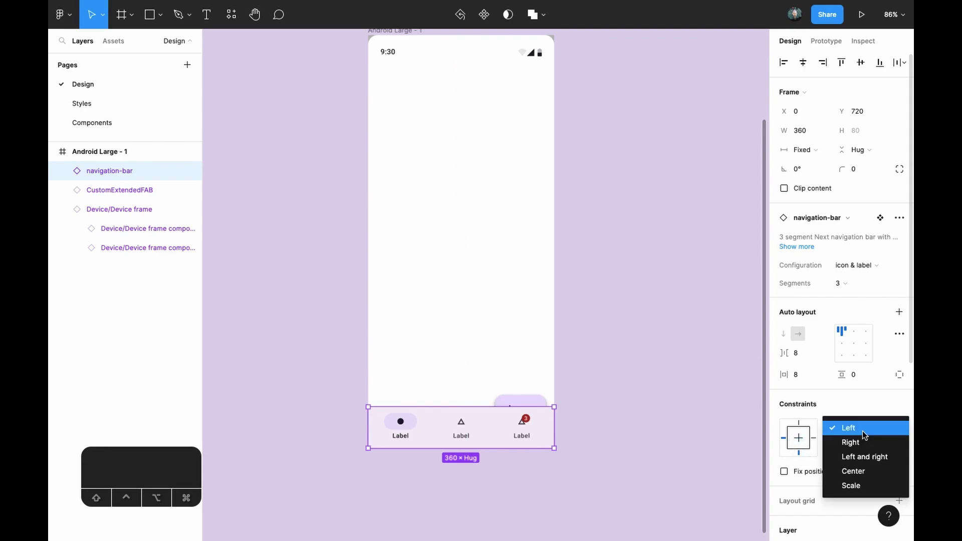
left_click(871, 456)
Step: Move the CustomExtendedFAB instance up to about Y 645 so it sits clear above the navigation bar, and deselect it
left_click(535, 404)
key("shift+Up")
key("shift+Up")
key("shift+Up")
key("shift+Up")
key("shift+Up")
key("shift+Up")
key("shift+Up")
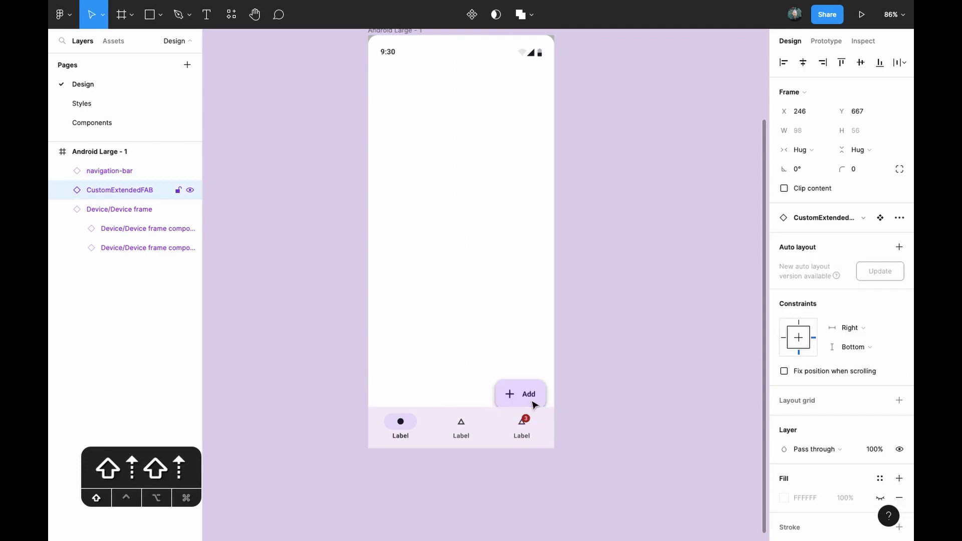
key("alt+Down")
key("alt+Down")
key("alt+Down")
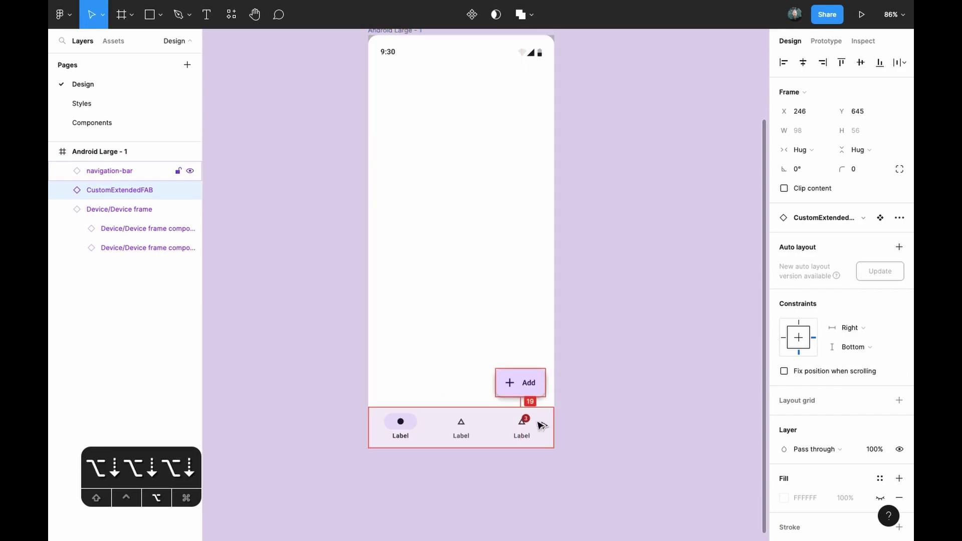
key("Escape")
key("shift+1")
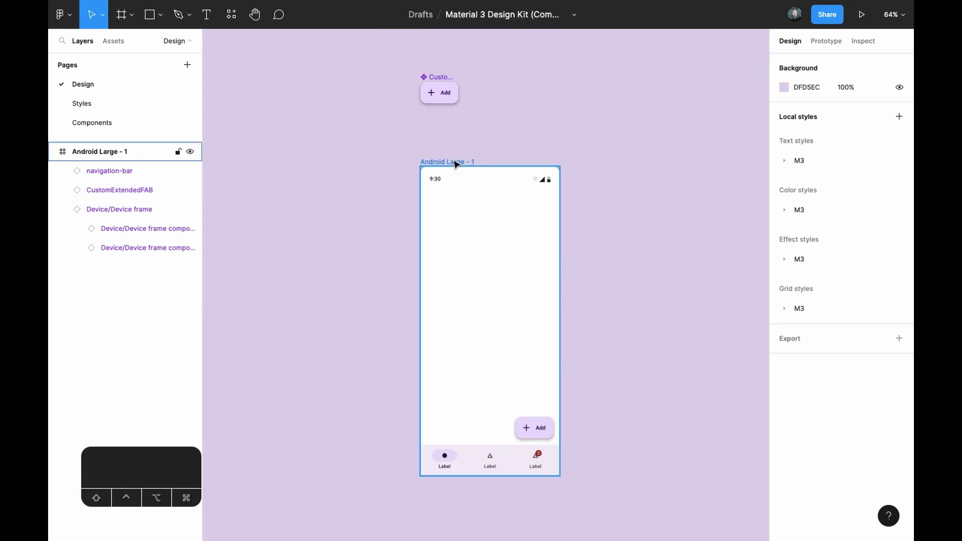
Step: Check that the prototype device is set to Android Large, 360×800
left_click(454, 161)
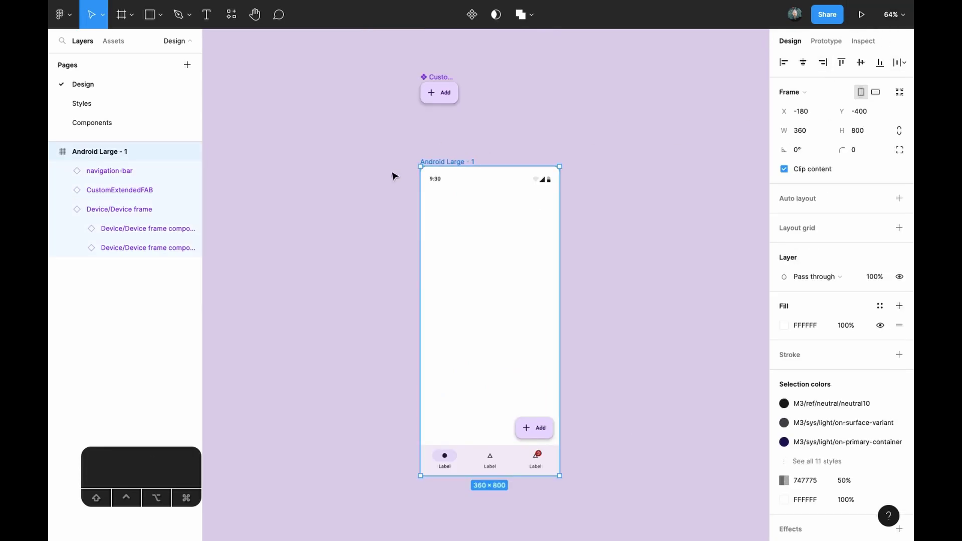
left_click(593, 158)
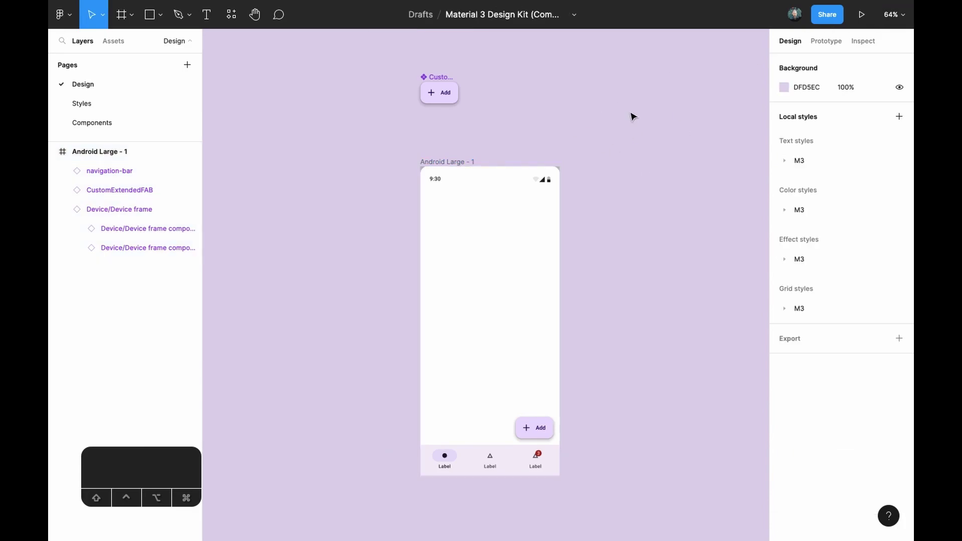
left_click(829, 39)
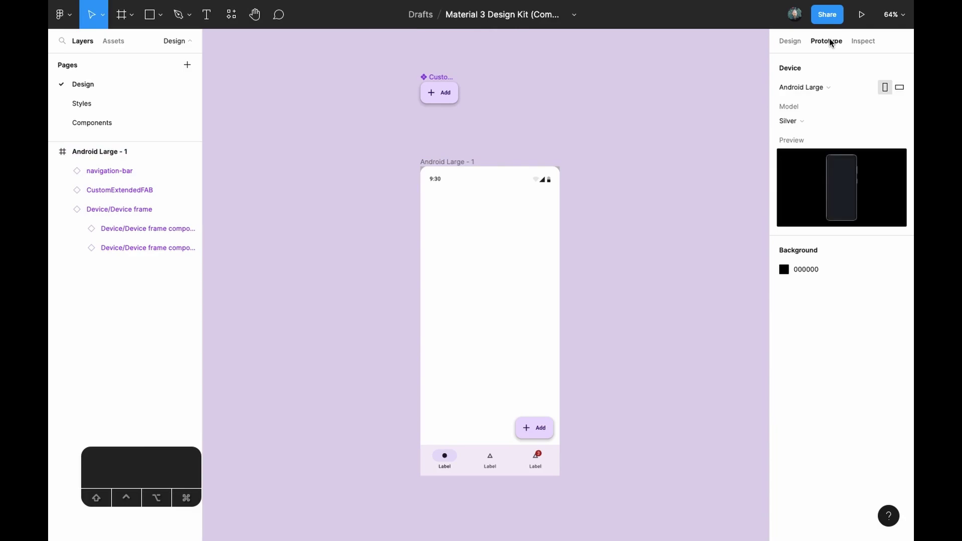
left_click(832, 88)
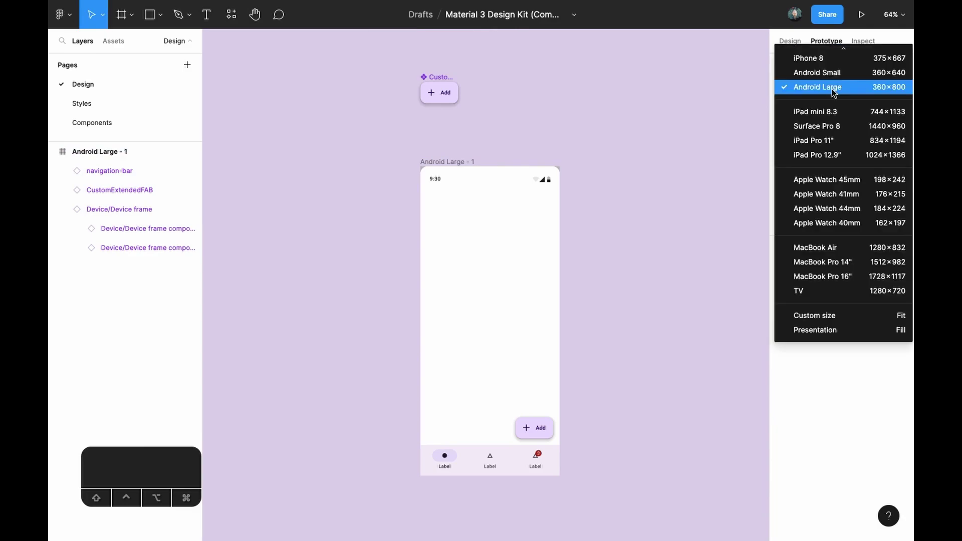
left_click(874, 88)
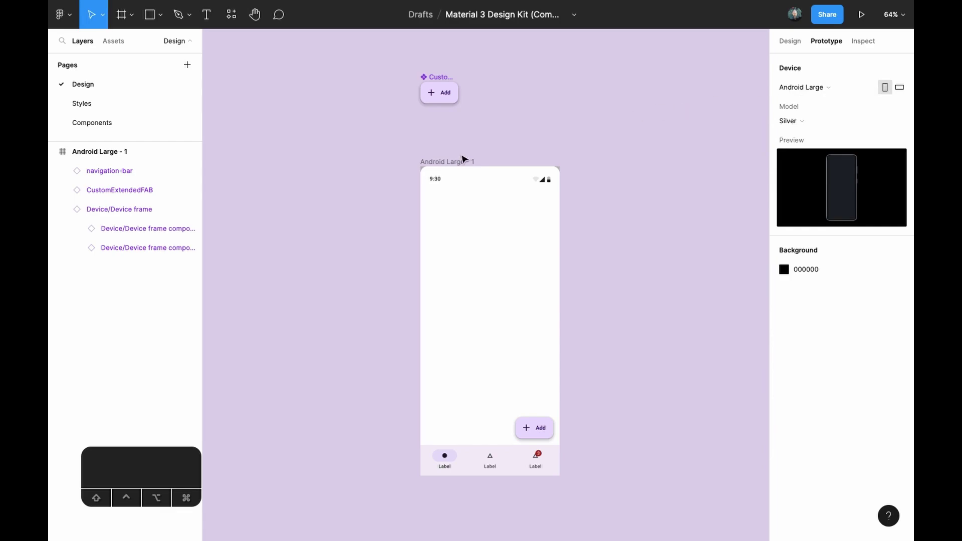
Step: Present the Android Large frame as a prototype, test the Add button's pressed state repeatedly, and exit the presentation
left_click(462, 160)
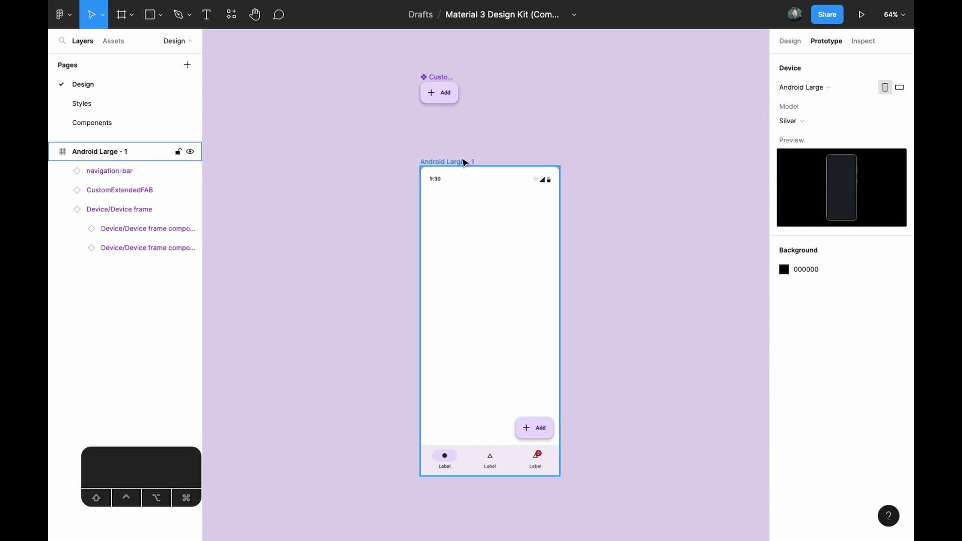
left_click(856, 23)
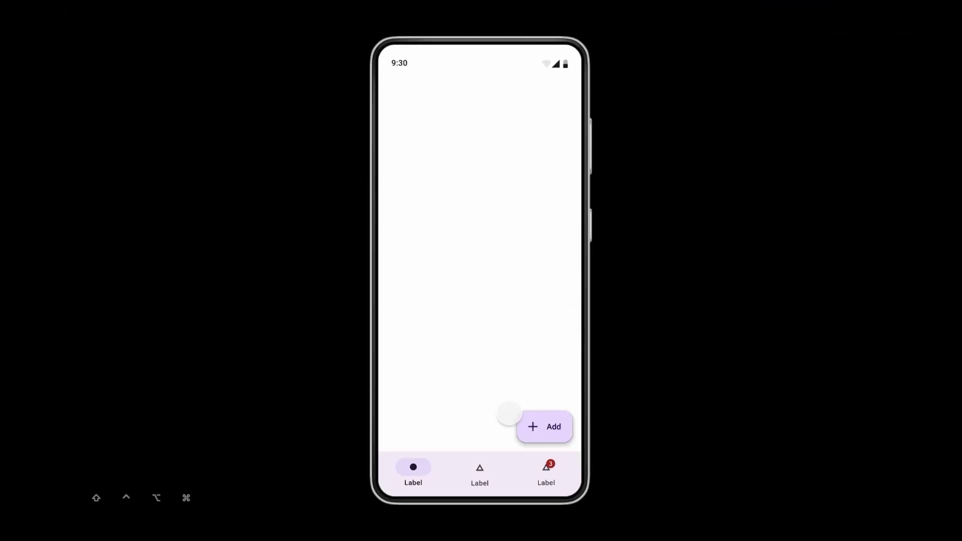
left_click(550, 430)
left_click(551, 427)
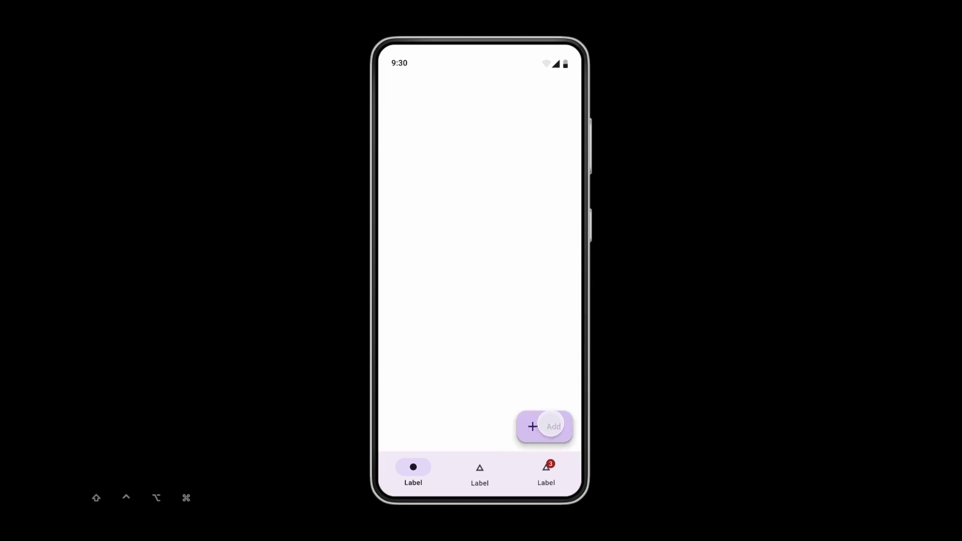
left_click(555, 424)
left_click(563, 429)
left_click(560, 426)
left_click(559, 426)
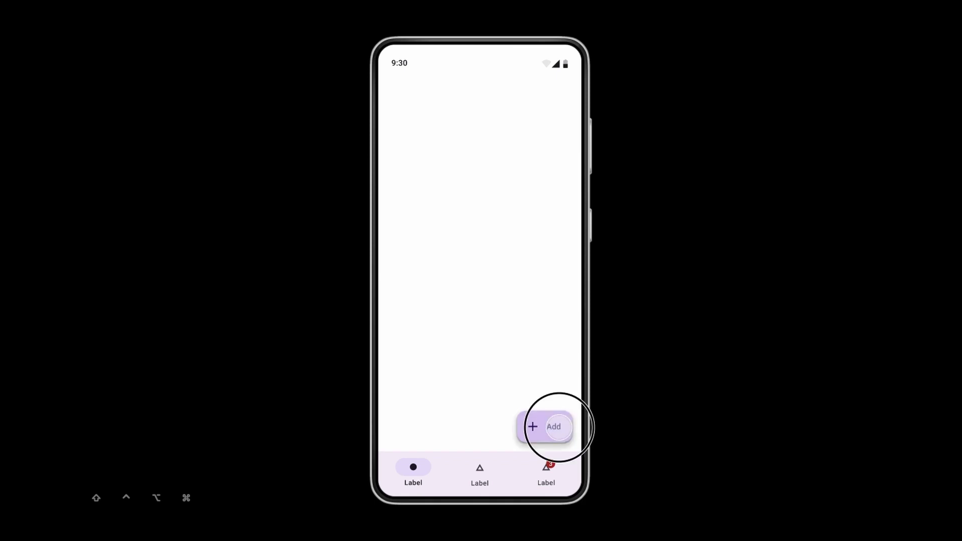
left_click(559, 426)
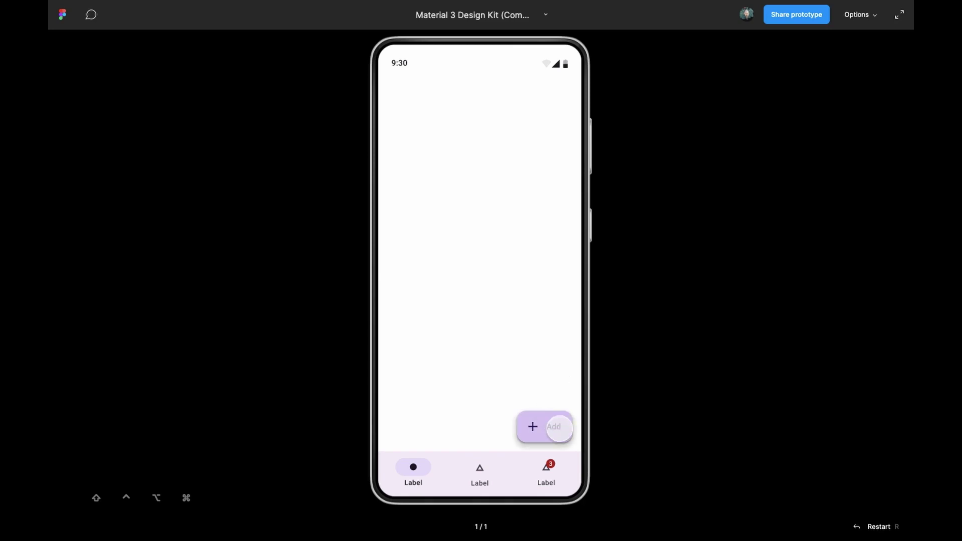
left_click(559, 427)
left_click(559, 427)
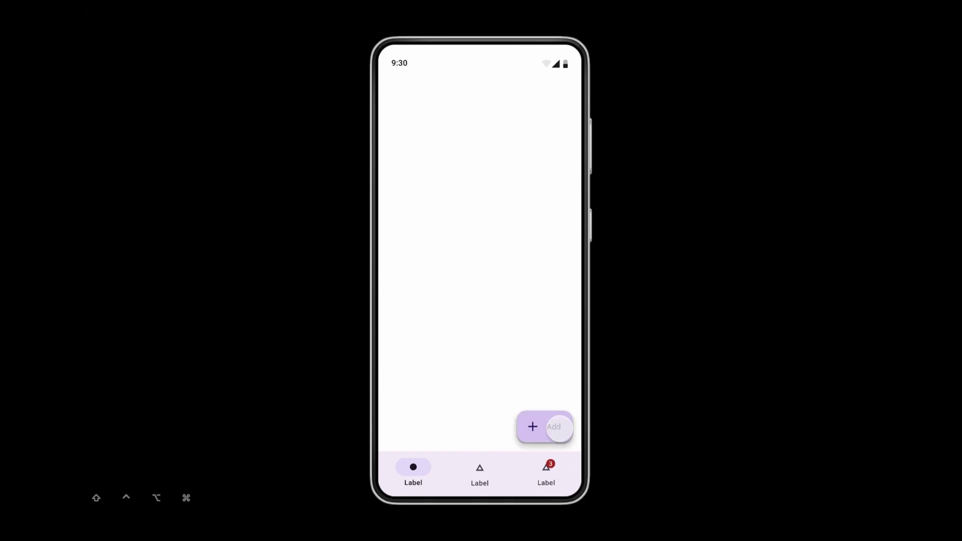
key("Escape")
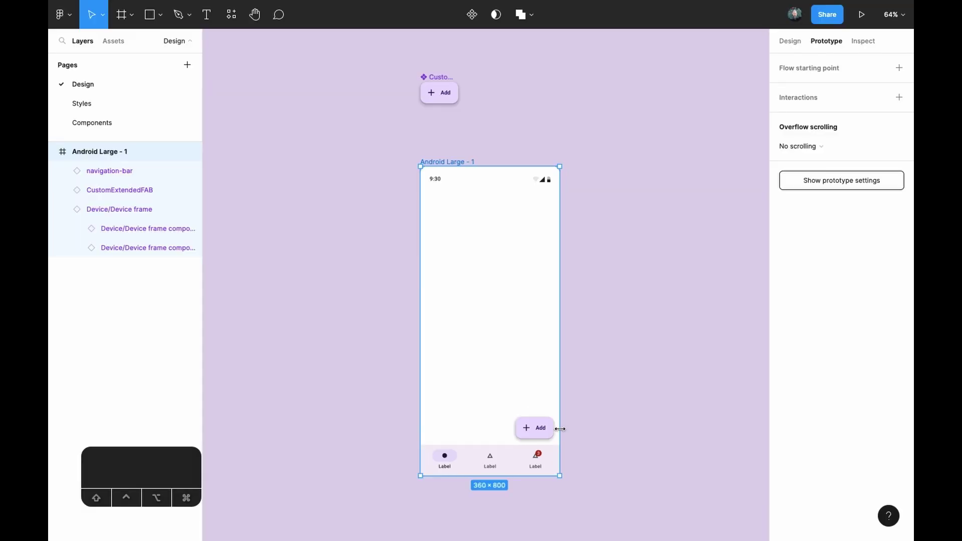
Step: Add a second variant to the CustomExtendedFAB component and select the Default variant with its design properties shown
left_click(441, 77)
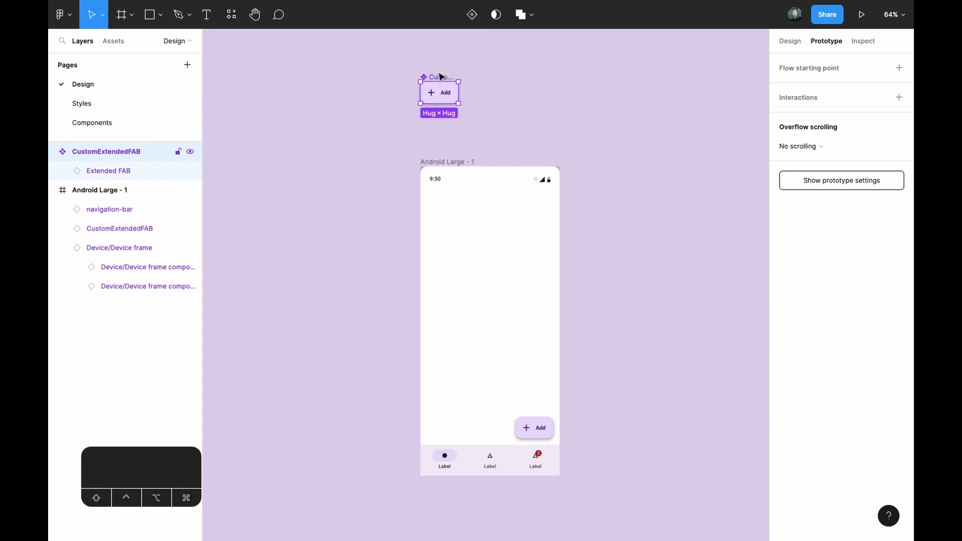
left_click(472, 15)
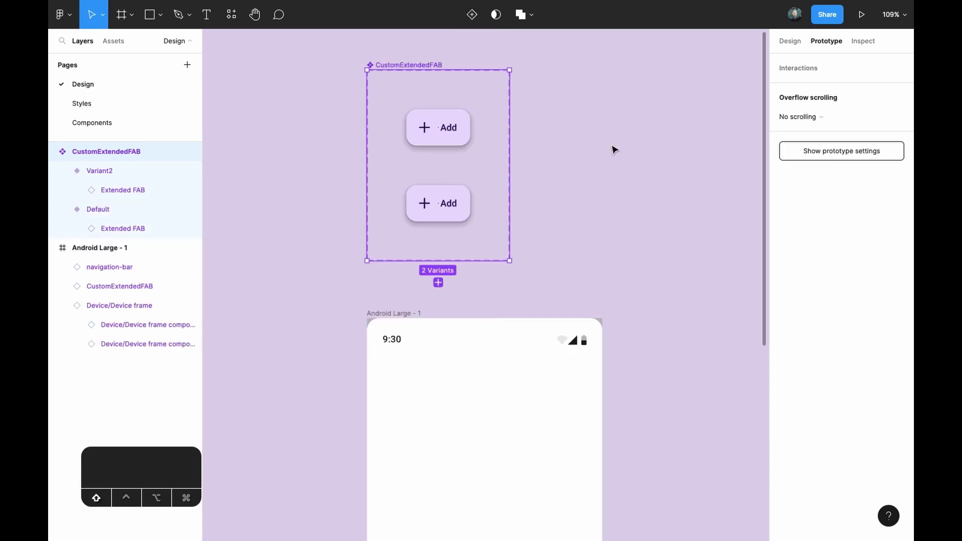
key("shift+e")
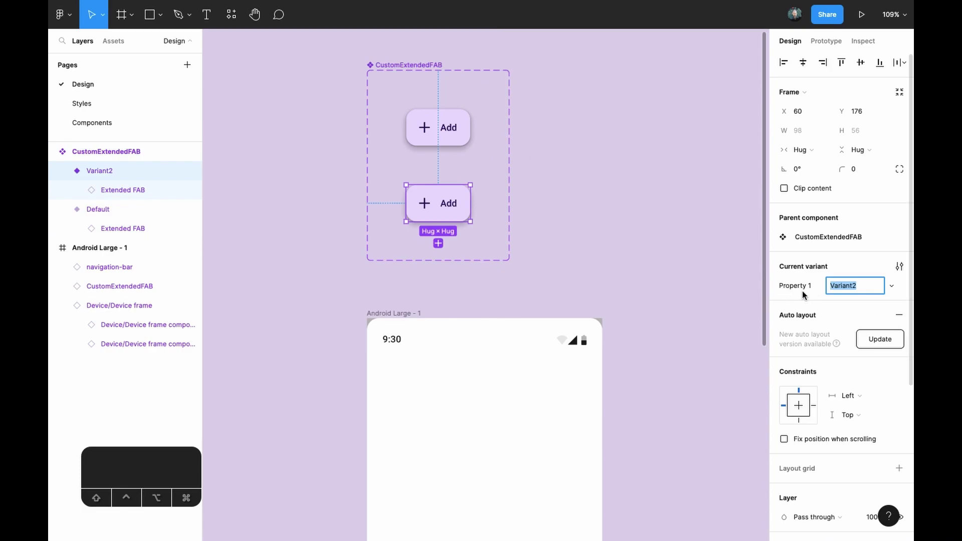
left_click(453, 143)
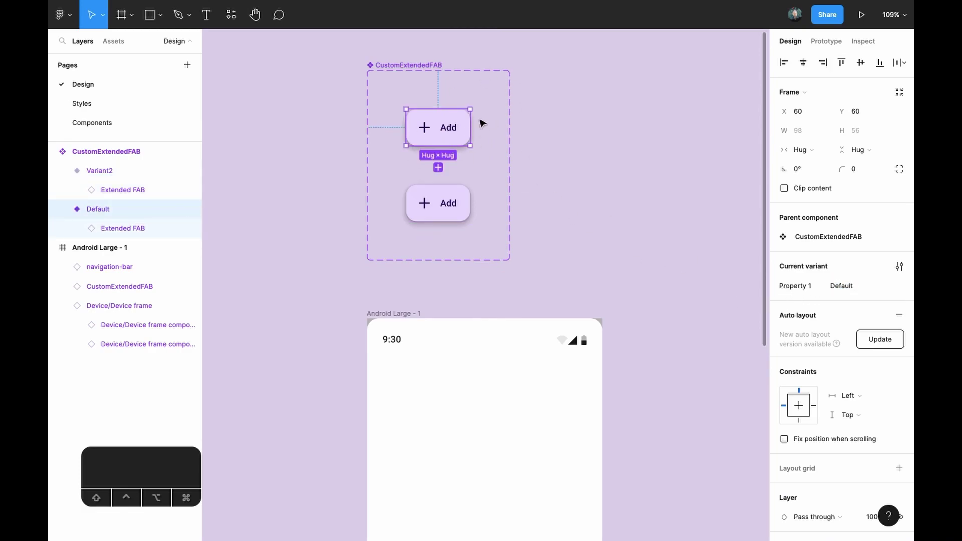
Step: Rename the variant property to State and set the lower variant's value to Open
left_click(444, 213)
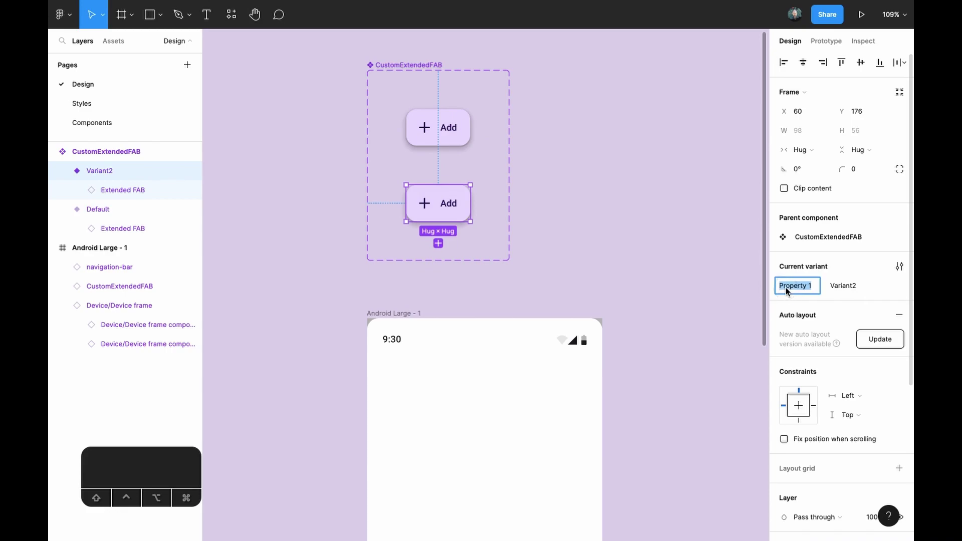
type("State")
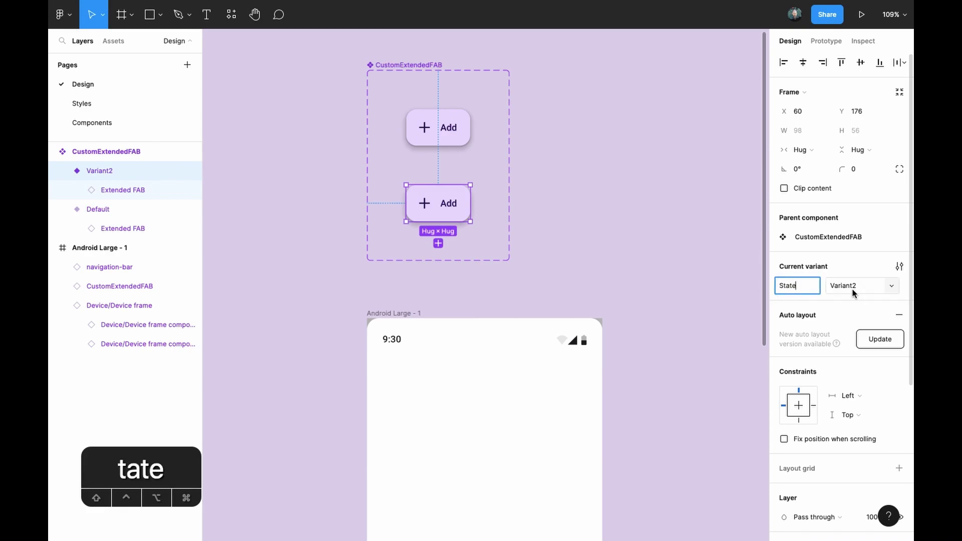
key("Return")
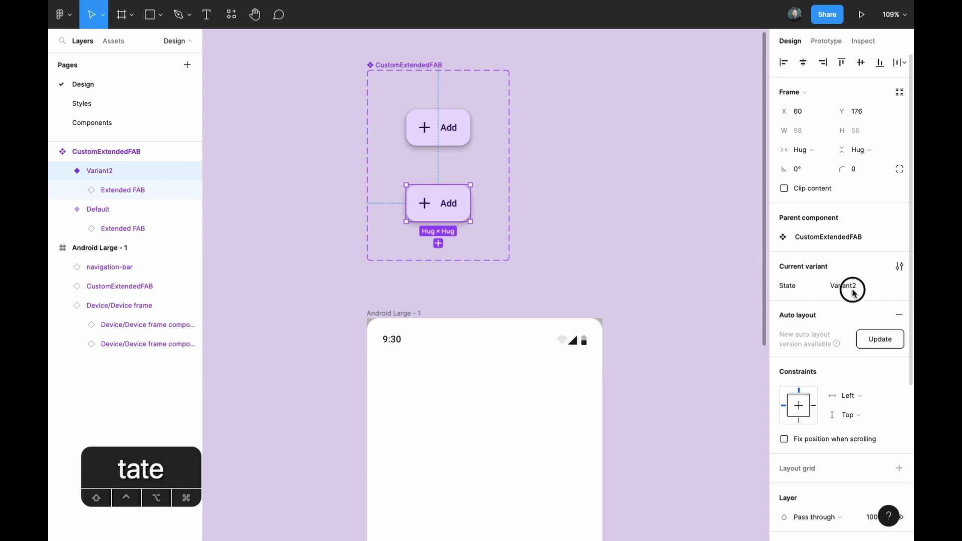
left_click(854, 290)
type("Open")
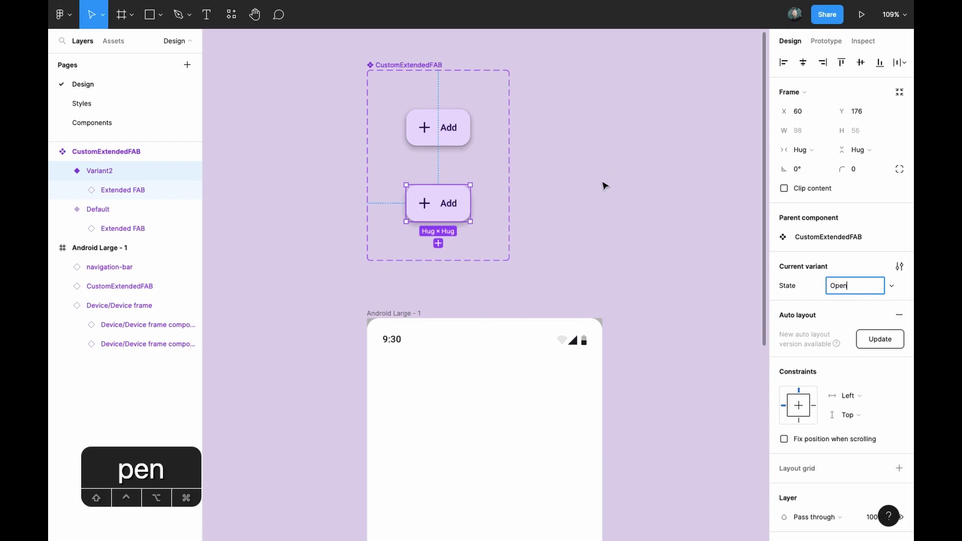
Step: Set the upper variant's State value to Enabled
left_click(484, 145)
left_click(457, 136)
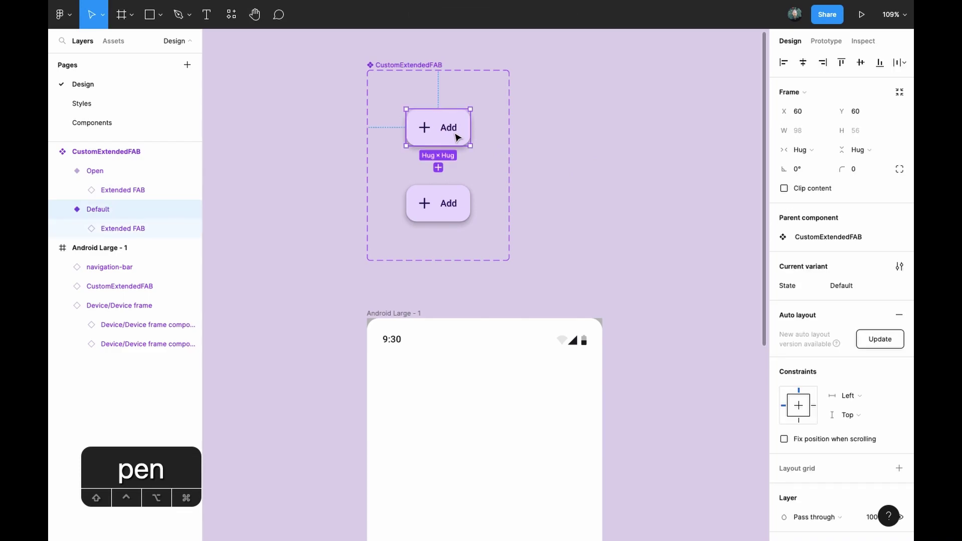
left_click(854, 285)
type("Enabled")
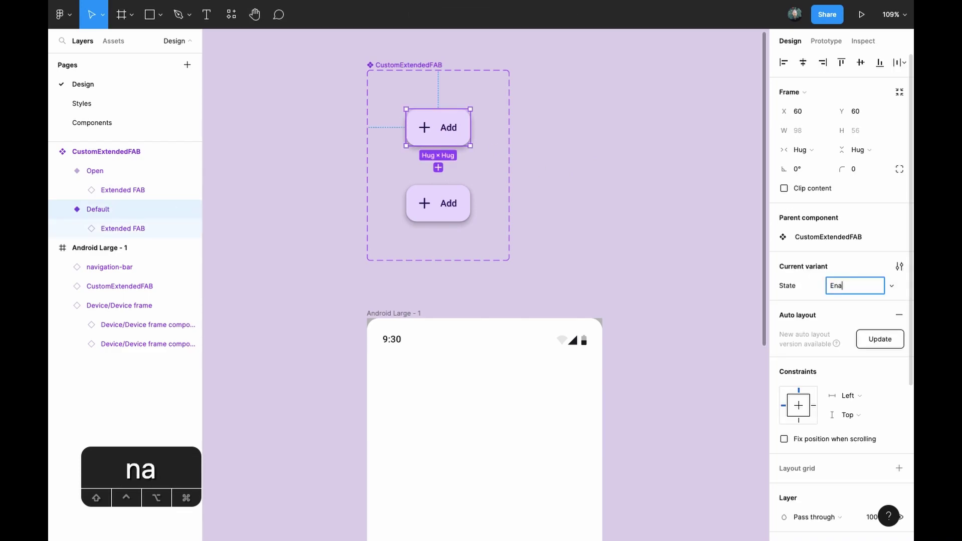
key("Return")
Step: Duplicate the Extended FAB inside the Open variant
left_click(466, 221)
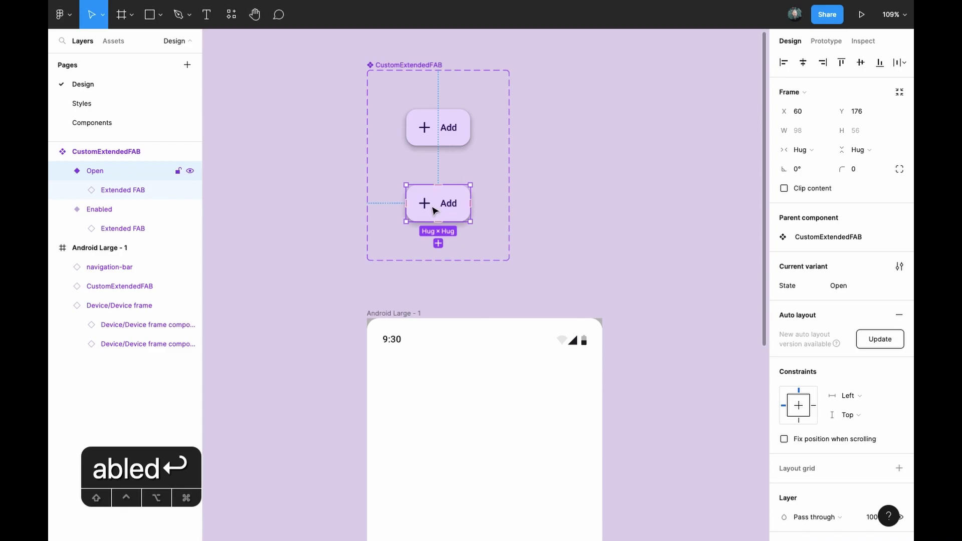
left_click(136, 191)
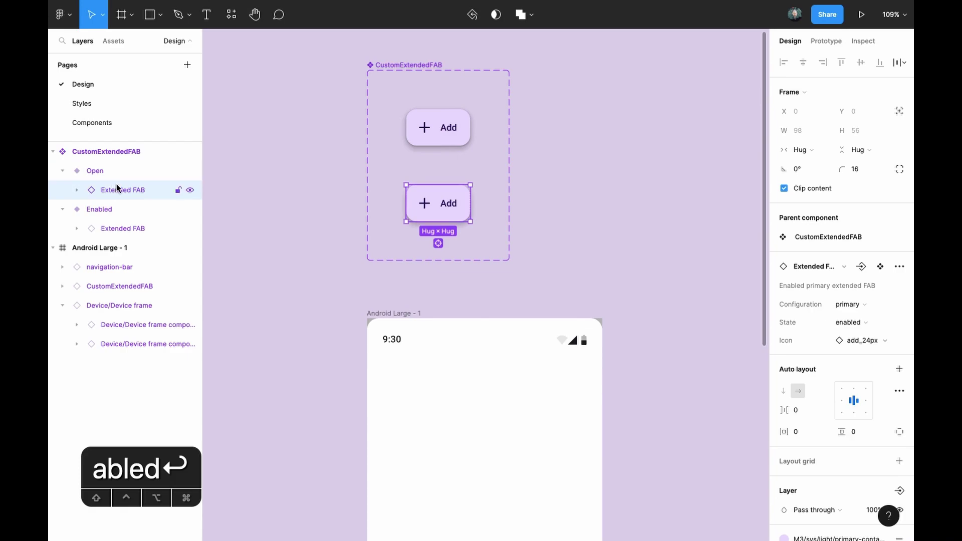
key("super+c")
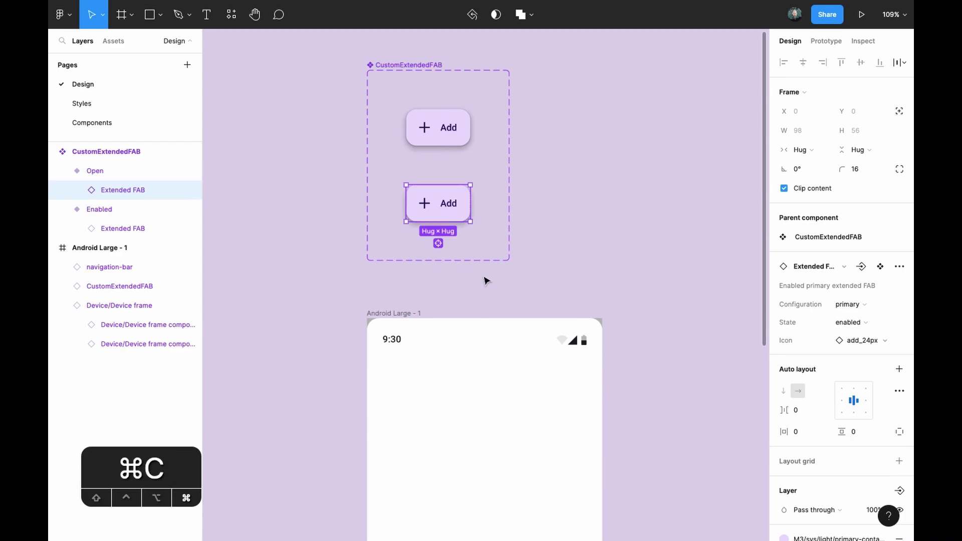
key("super+v")
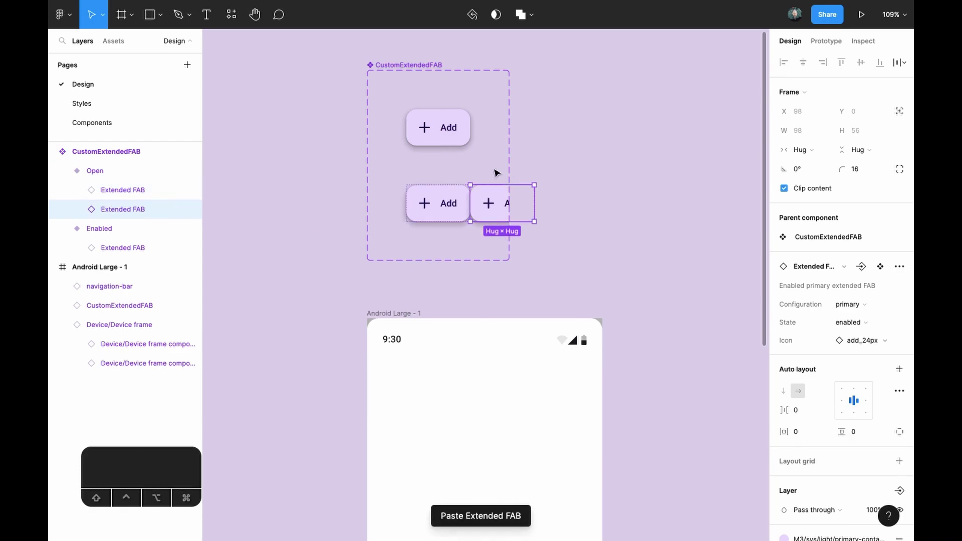
Step: Update the Open variant's auto layout, stack its buttons vertically, and set the spacing between items to 16
left_click(121, 176)
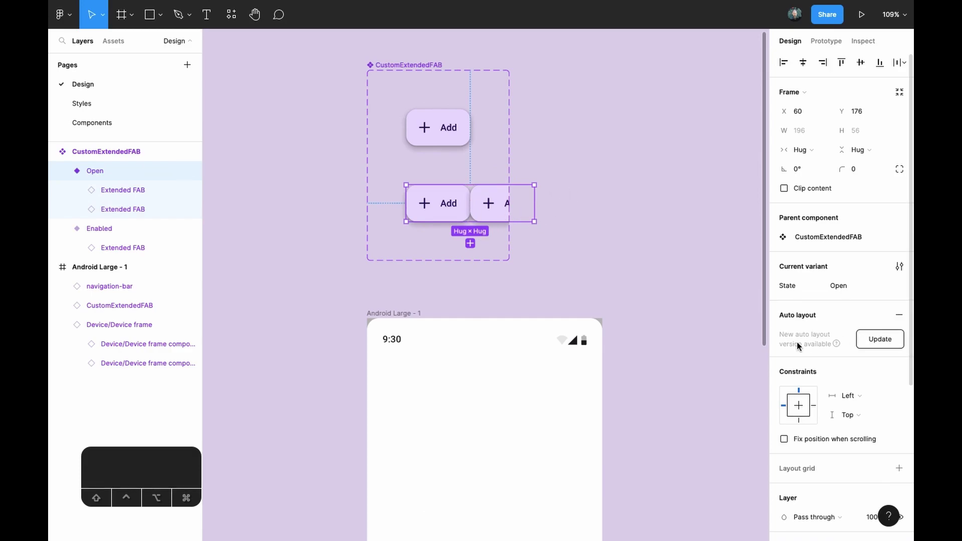
left_click(897, 344)
left_click(798, 340)
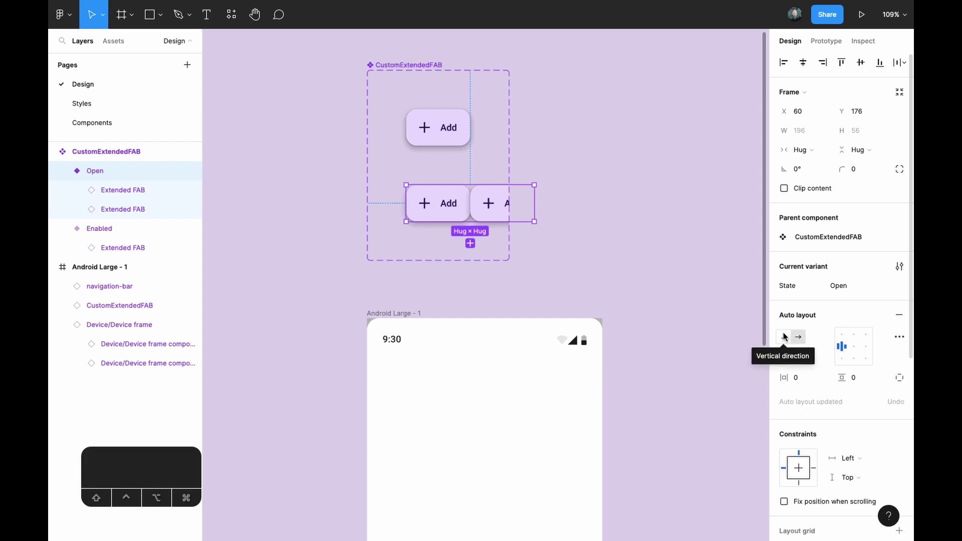
left_click(786, 337)
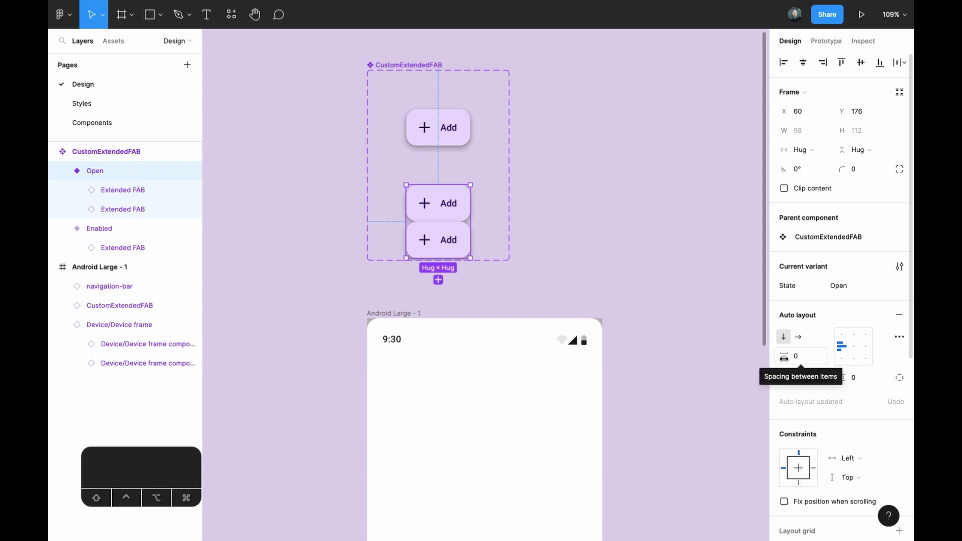
left_click(800, 359)
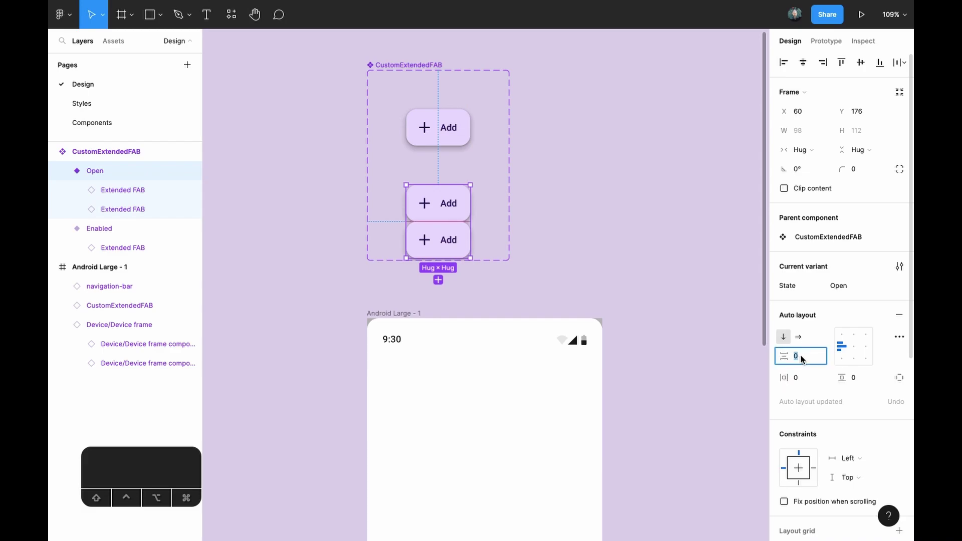
type("16")
key("Return")
Step: Change the label of the lower button in the Open variant to "Worktout"
left_click(454, 237)
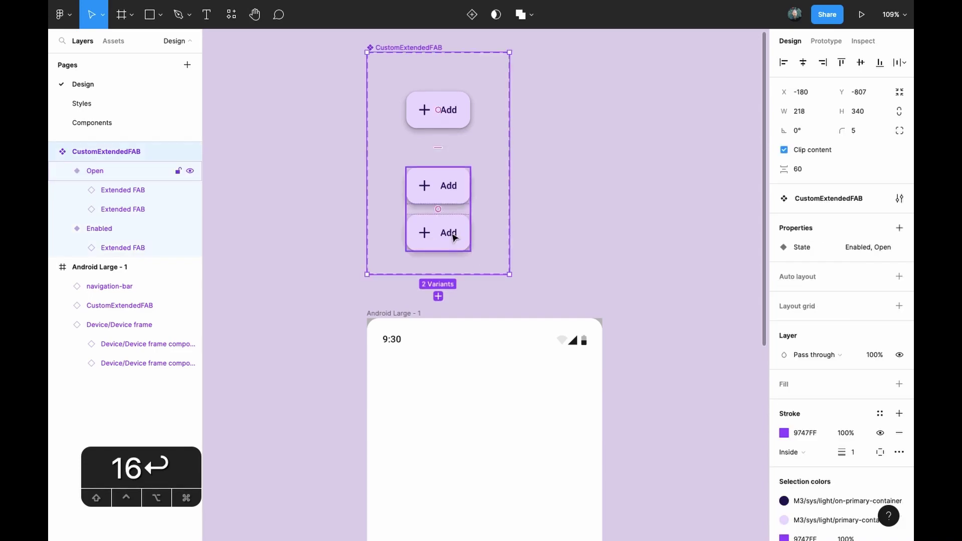
double_click(453, 237)
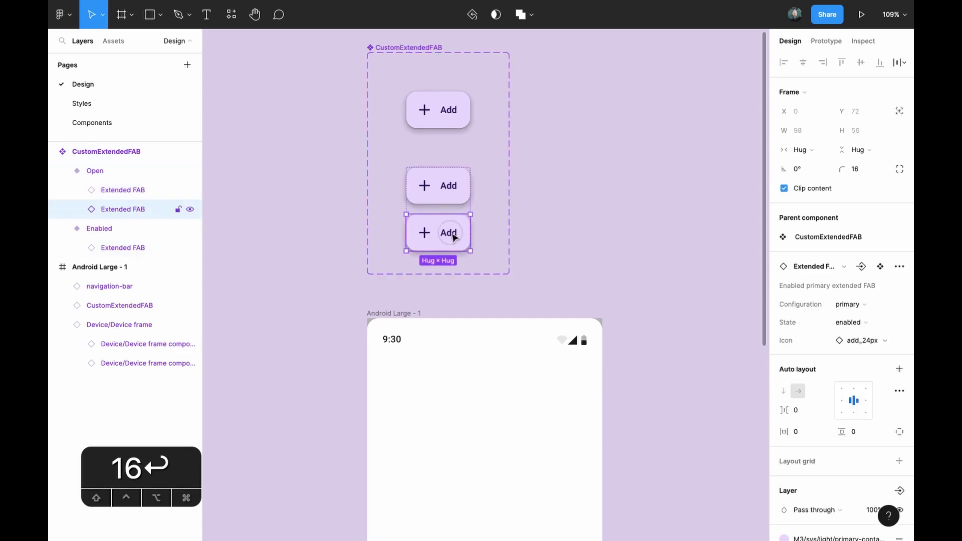
double_click(452, 235)
double_click(451, 232)
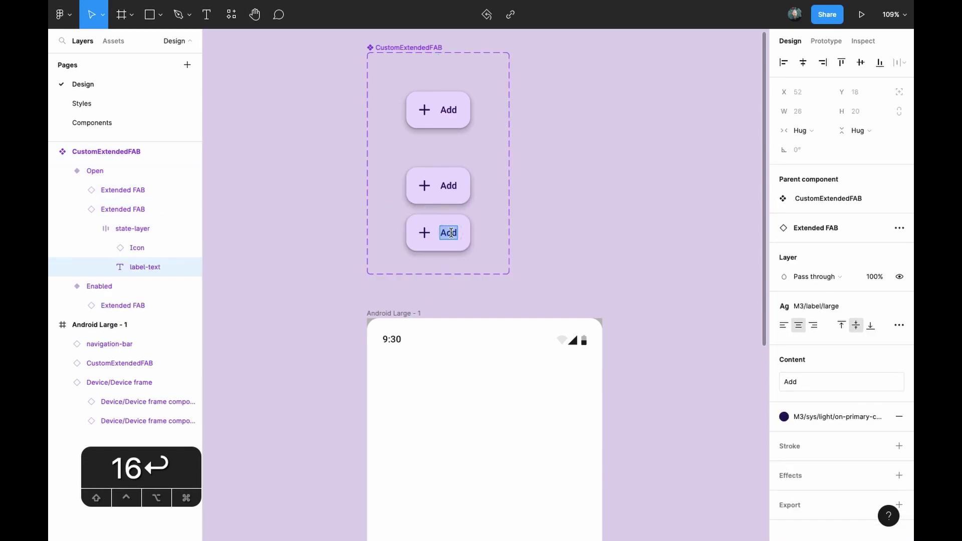
type("W")
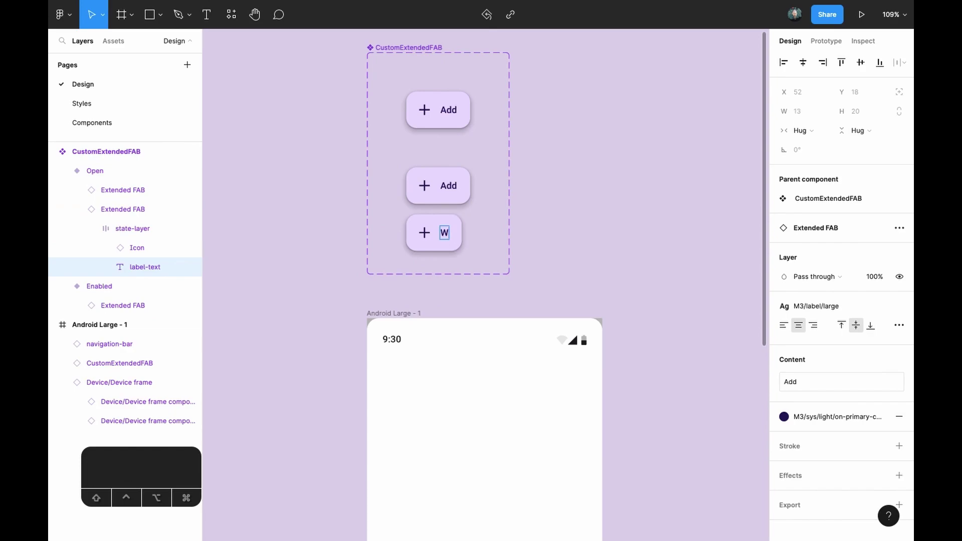
type("orktout")
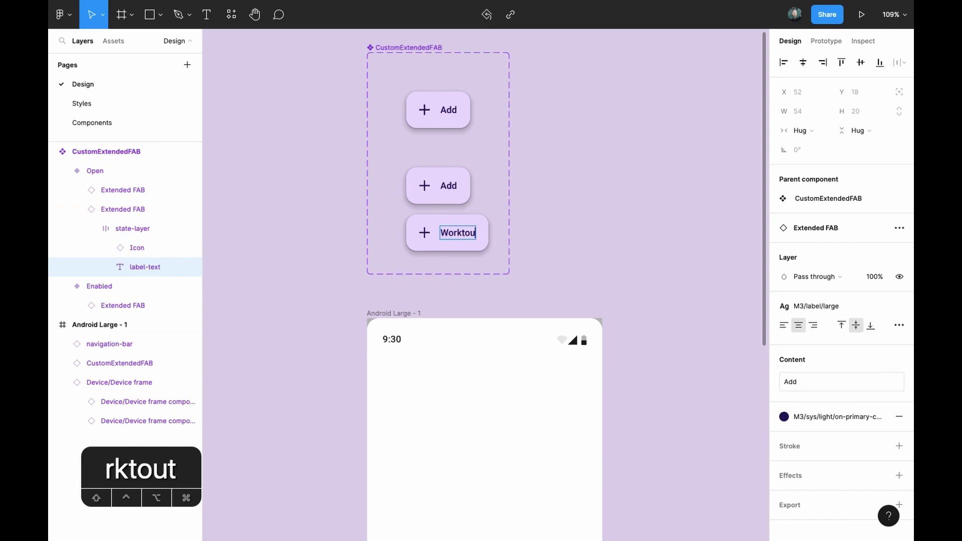
Step: Set the Open variant's upper Extended FAB to the secondary configuration and change its label to "Exercise"
left_click(430, 192)
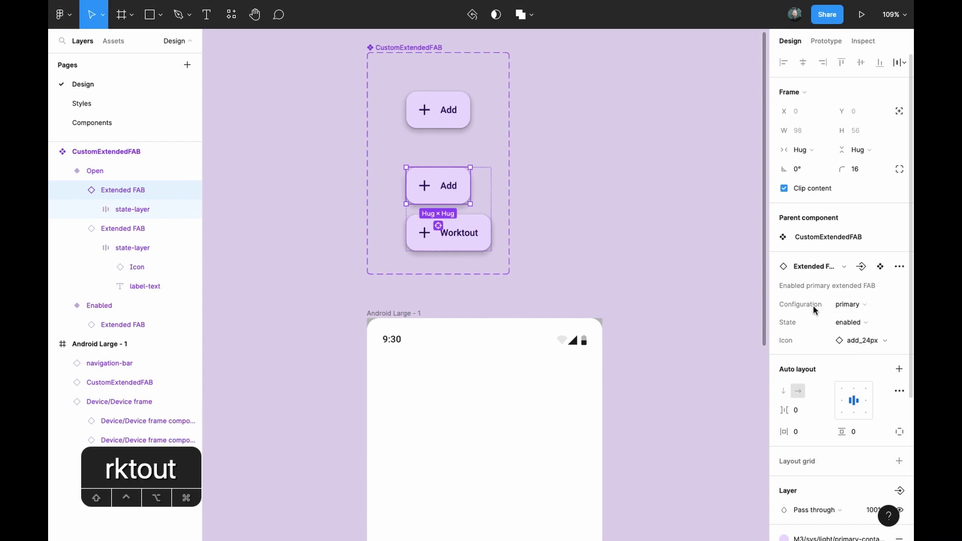
left_click(879, 305)
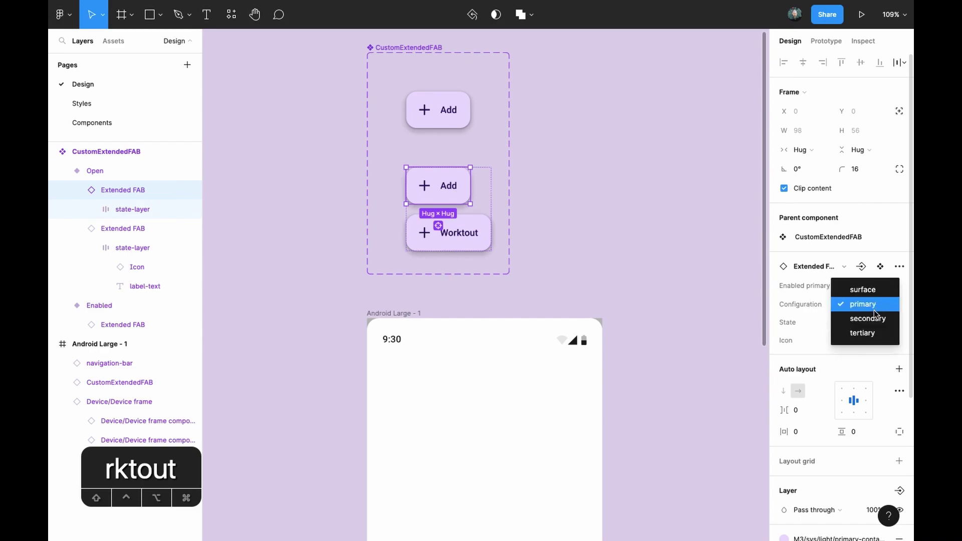
left_click(876, 321)
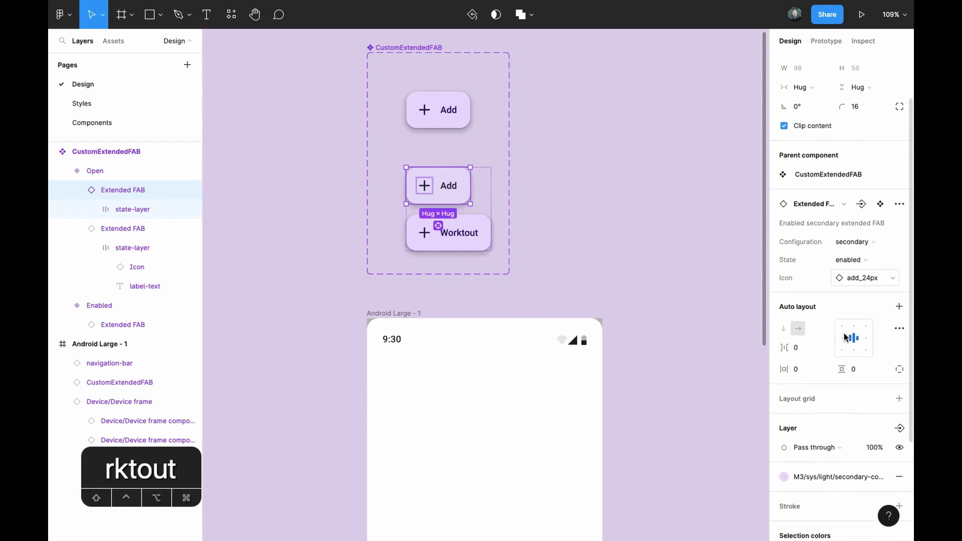
double_click(441, 188)
double_click(451, 186)
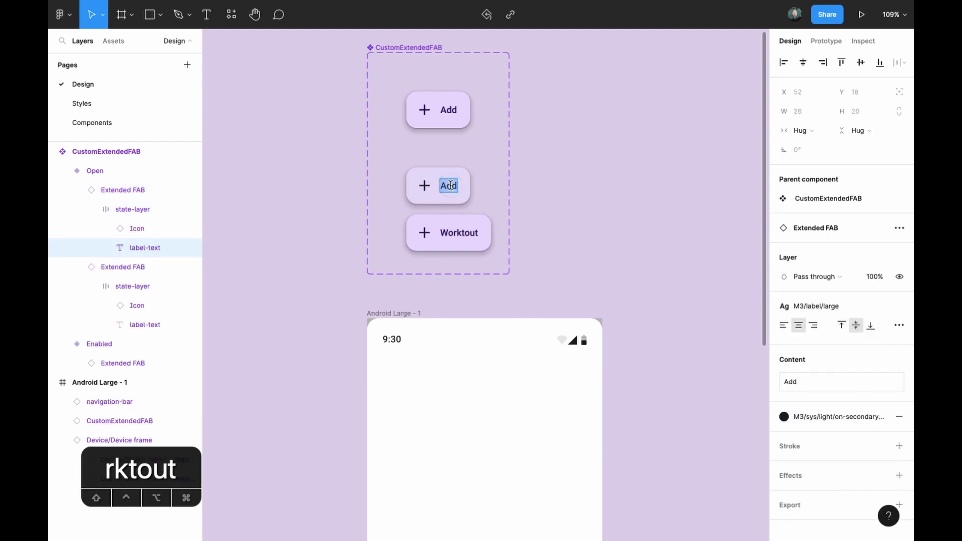
type("Exercise")
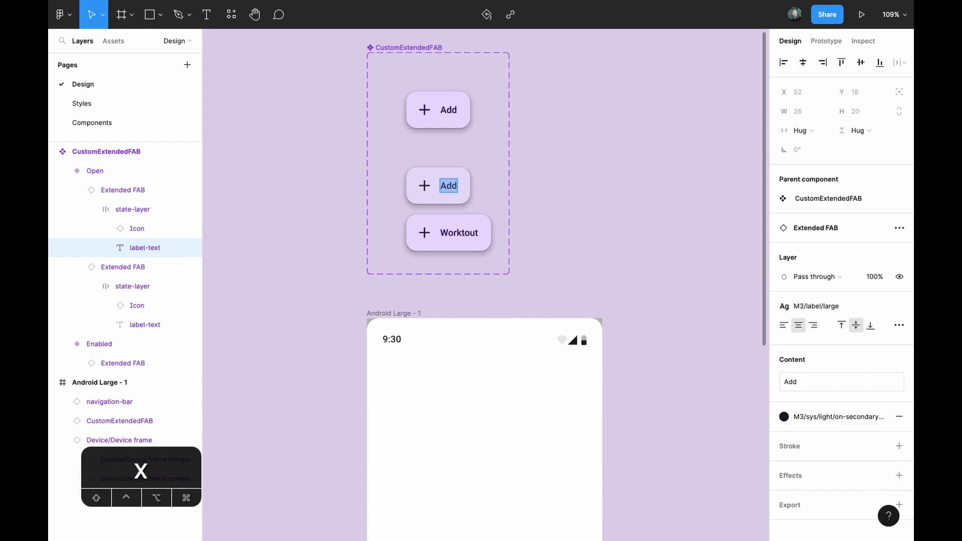
Step: Select the Worktout button's plus icon and look through the local icon components available for swapping it
left_click(428, 235)
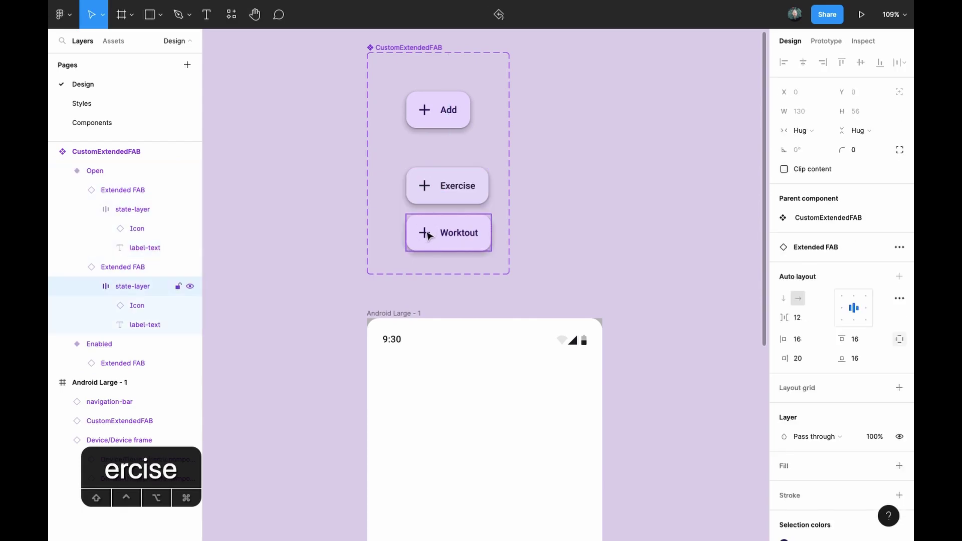
left_click(429, 235)
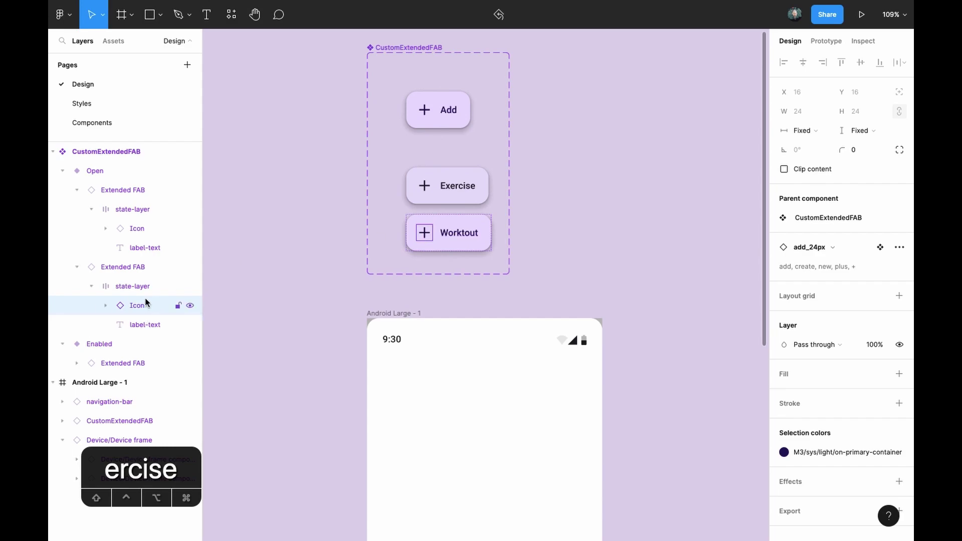
left_click(848, 247)
scroll(838, 447, "down", 5)
scroll(838, 447, "up", 7)
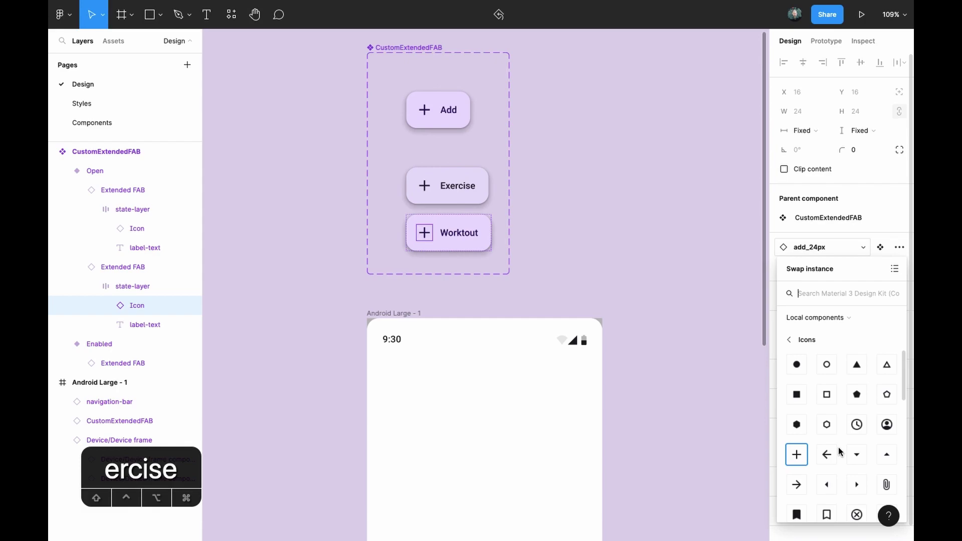
key("Escape")
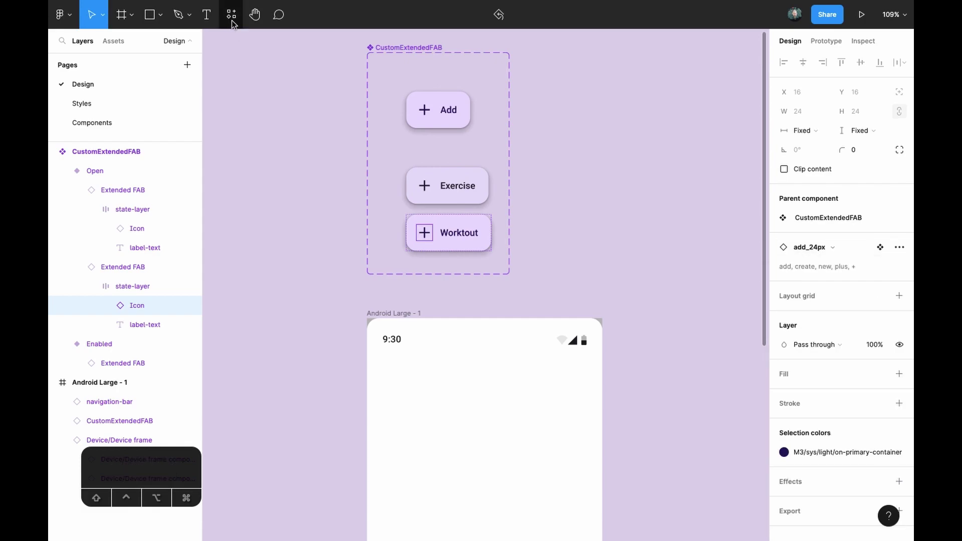
Step: Run the Material Symbols plugin and search its symbols for "sprint"
left_click(233, 19)
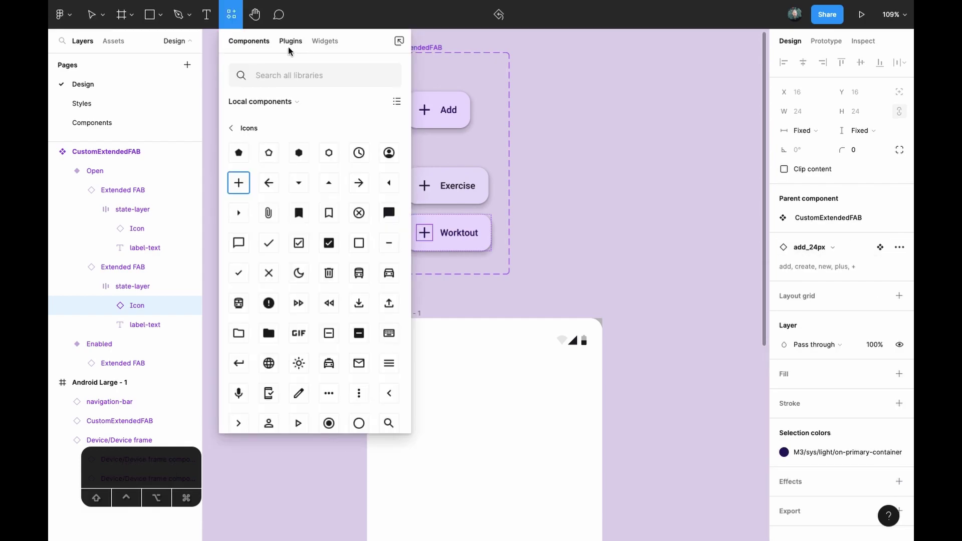
left_click(291, 41)
type("material")
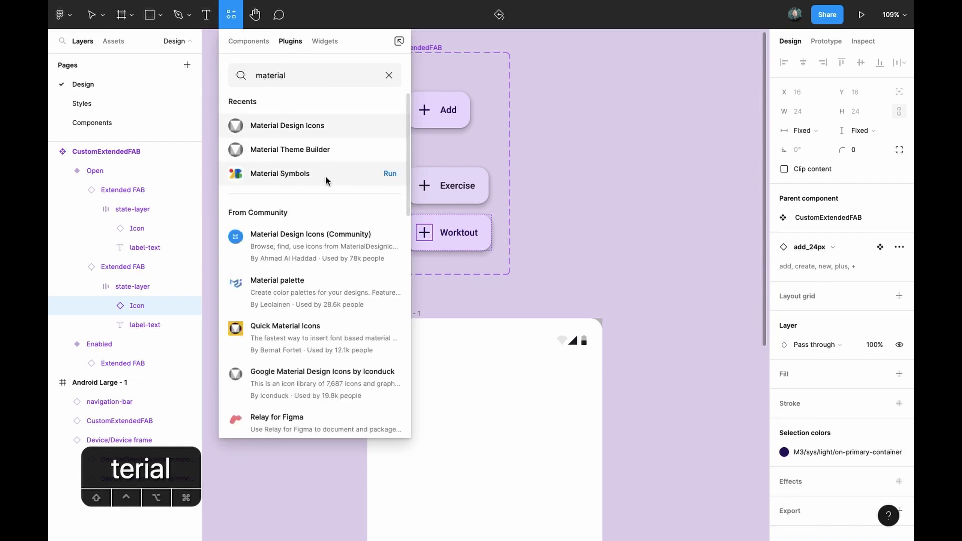
left_click(390, 174)
key("BackSpace")
key("BackSpace")
key("BackSpace")
key("BackSpace")
key("BackSpace")
key("BackSpace")
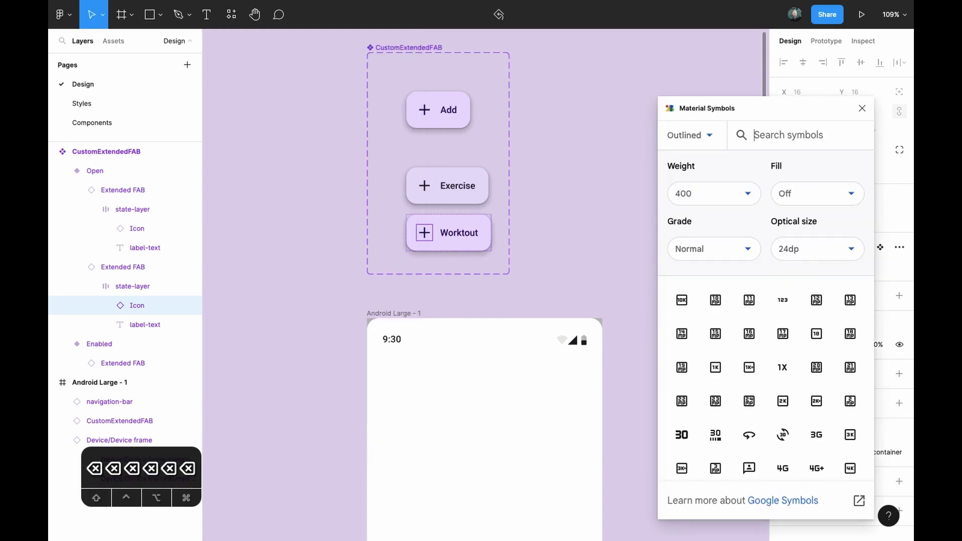
type("sprint")
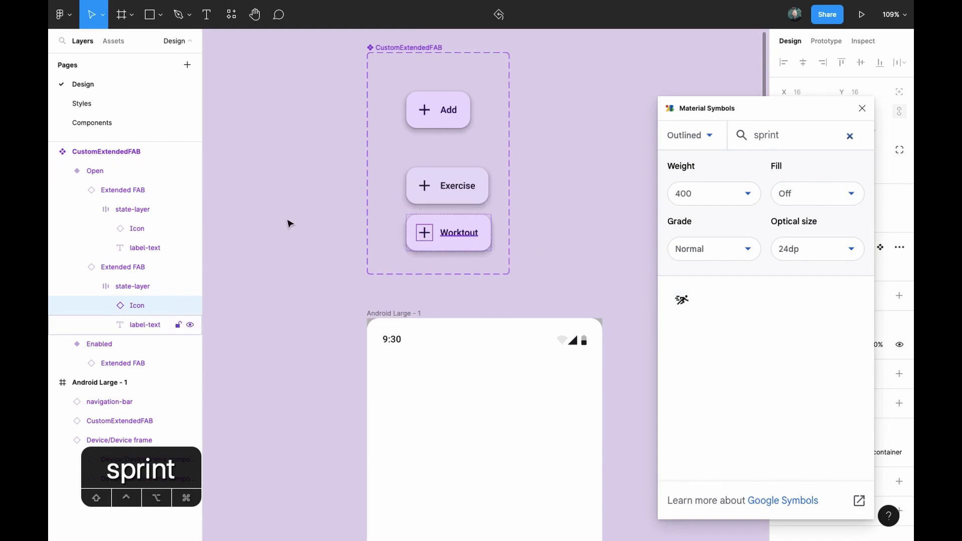
Step: Place the outlined sprint symbol from Material Symbols at the edge of the Icons frame on the Styles page
left_click(102, 112)
scroll(471, 251, "up", 5)
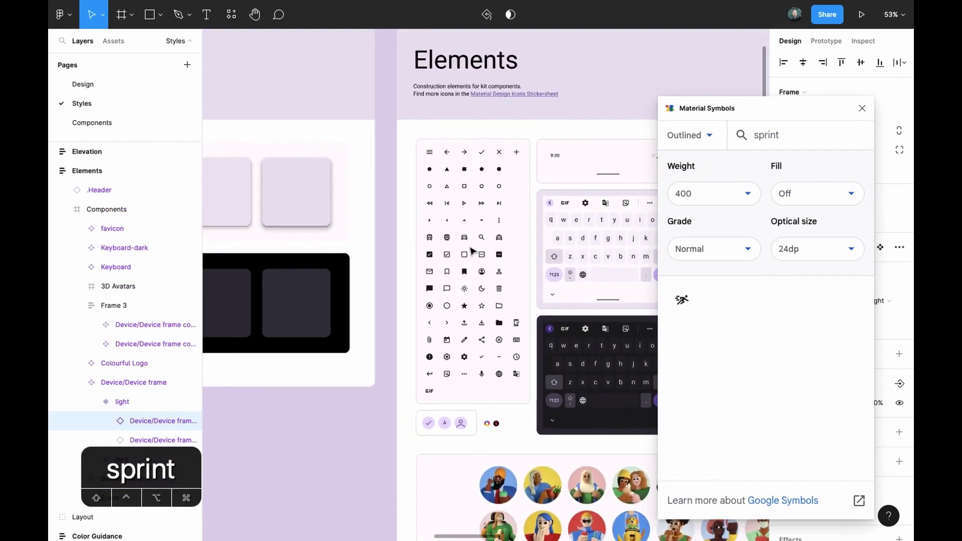
scroll(471, 251, "right", 2)
left_click(468, 248)
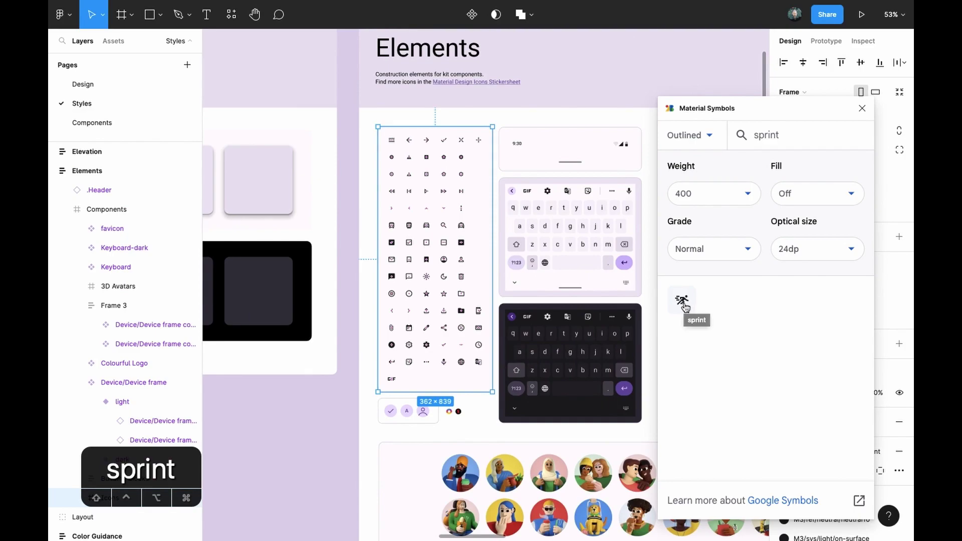
left_click_drag(681, 301, 486, 284)
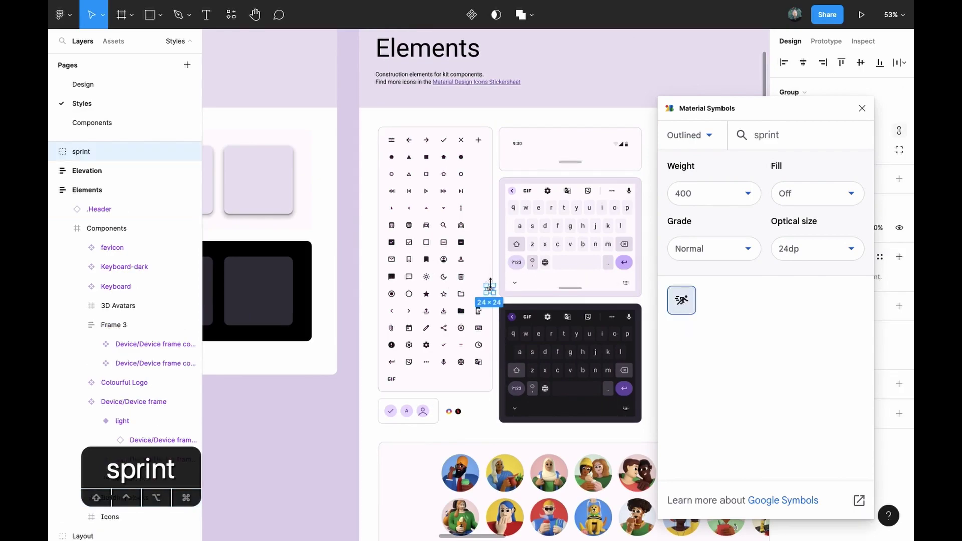
Step: Search Material Symbols for "exerci" and swap the placed sprint symbol for the outlined fitness_center symbol, leaving it deselected
double_click(769, 136)
key("BackSpace")
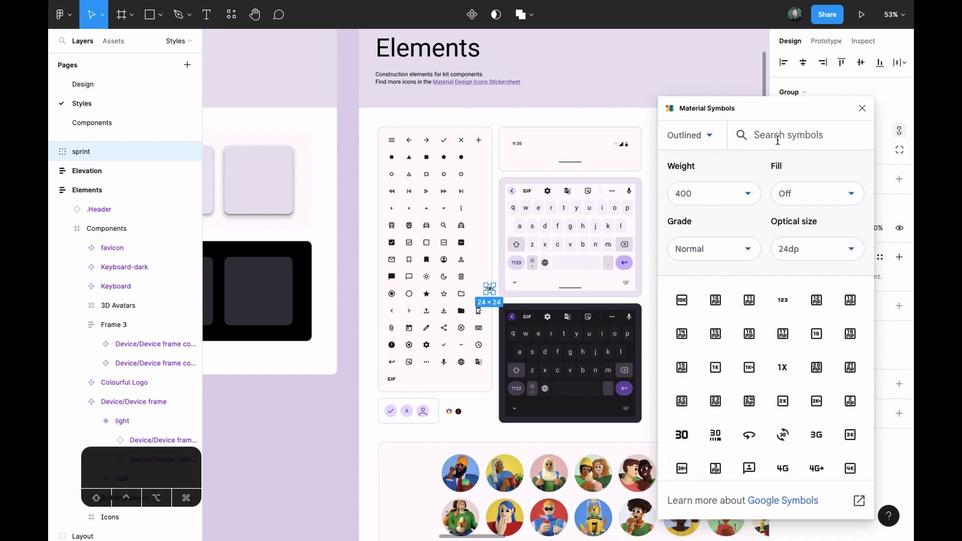
type("exercie")
key("BackSpace")
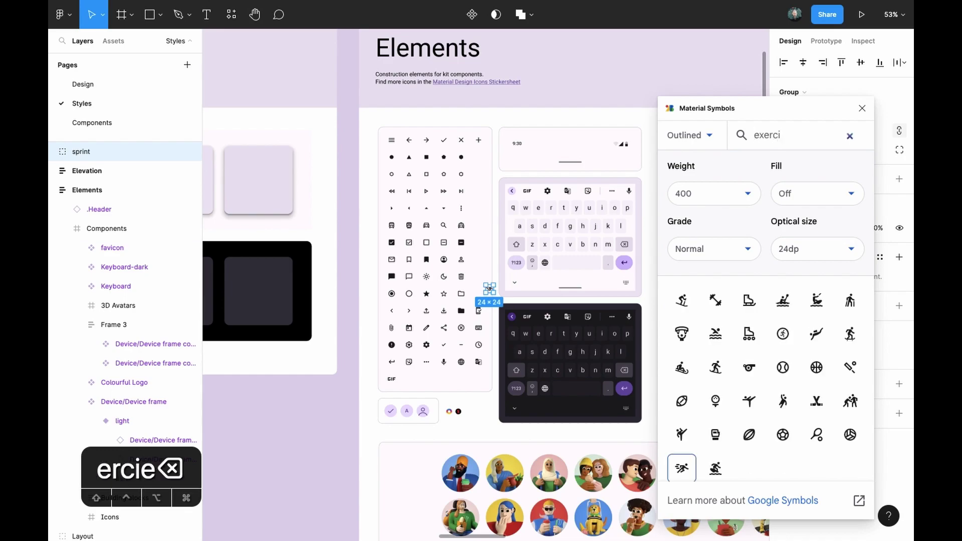
left_click(720, 304)
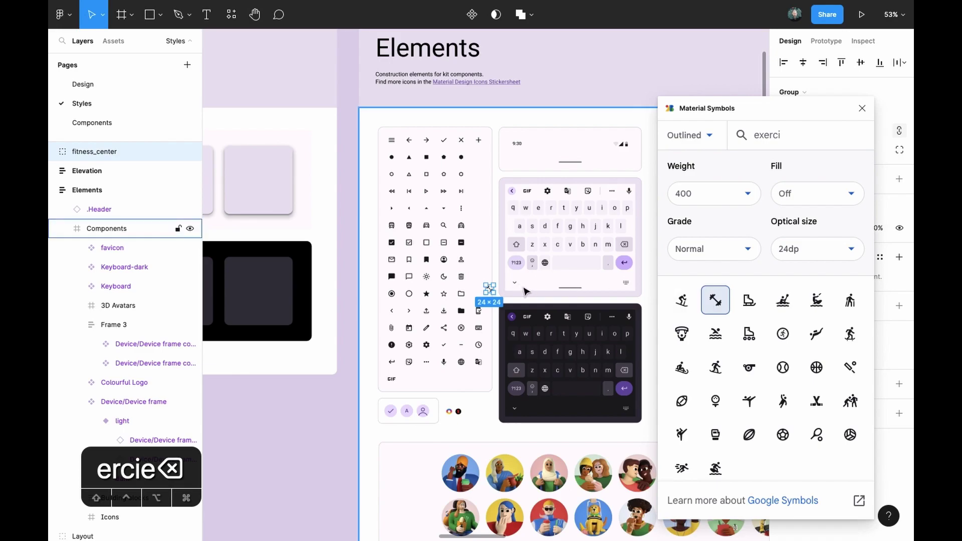
left_click(484, 268)
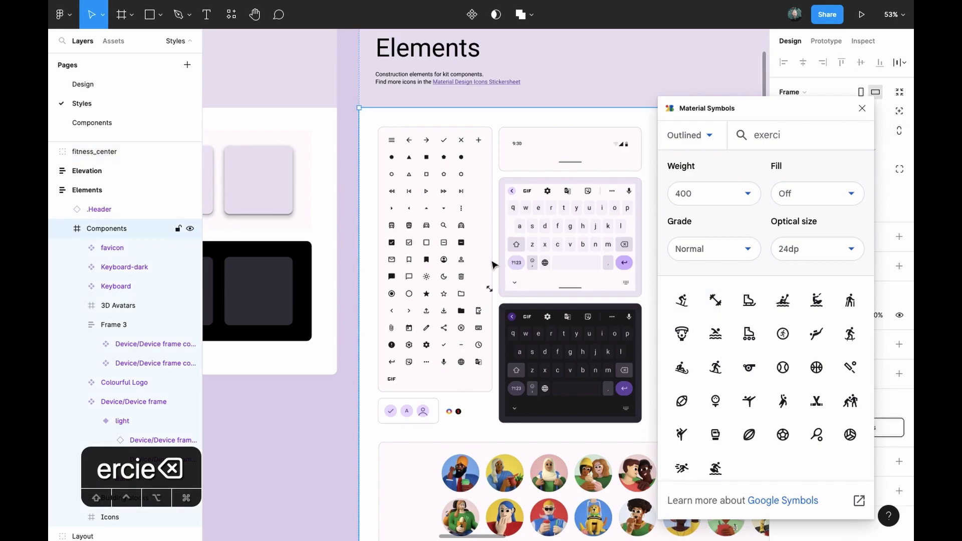
Step: Insert the outlined sprint symbol again, close the plugin, and position the fitness_center symbol above it in line with the trash icon
left_click(681, 470)
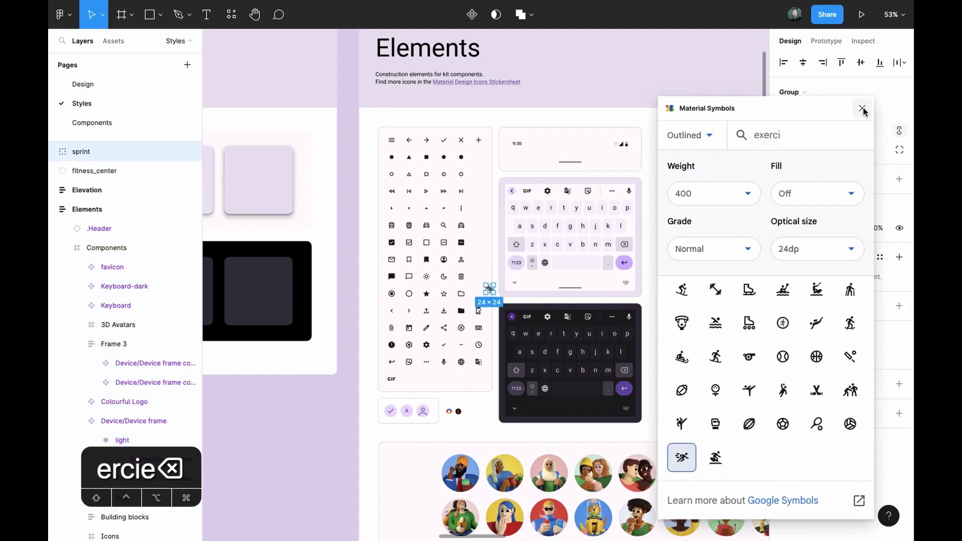
left_click(862, 110)
scroll(466, 300, "up", 6)
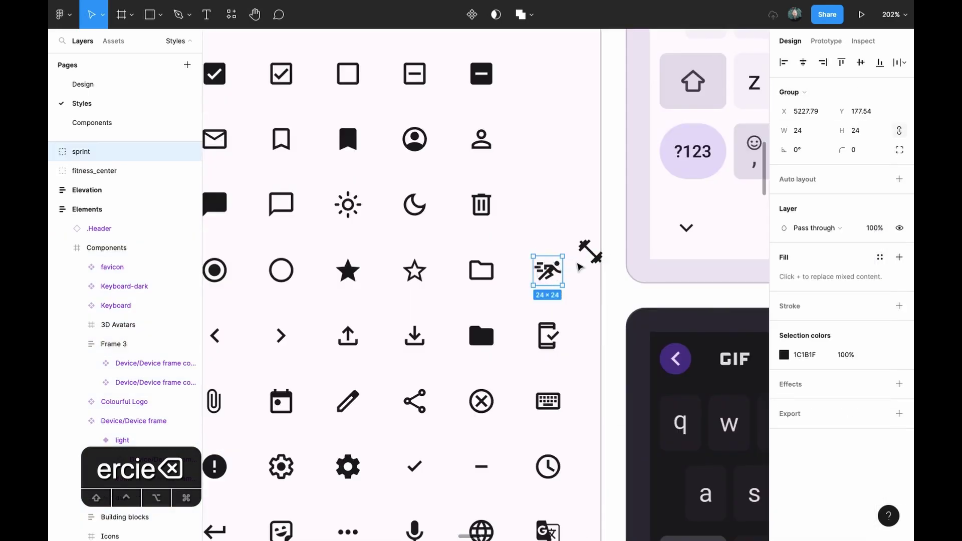
left_click_drag(591, 258, 553, 208)
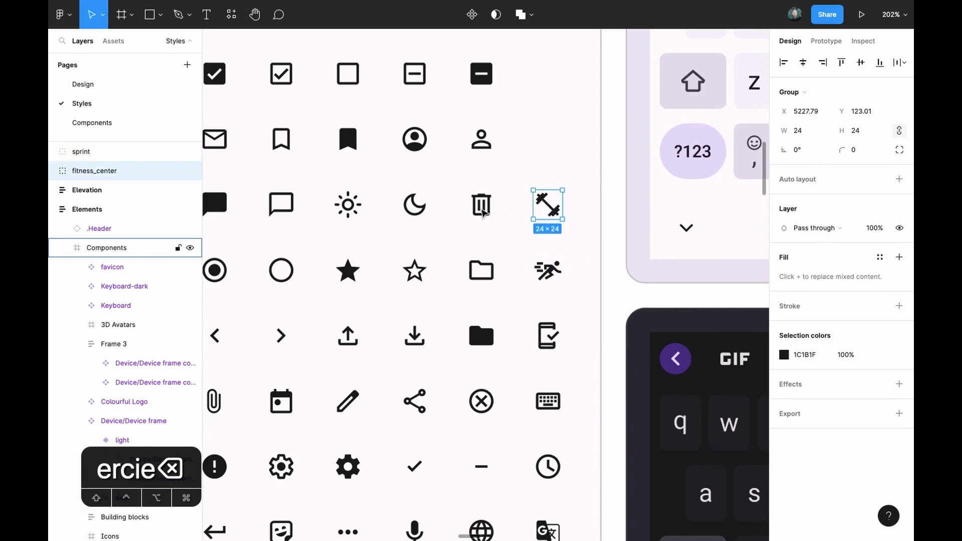
Step: Check how the existing folder and delete icon components are named, and turn the sprint group into a component named "Icons/sprint"
left_click(484, 213)
left_click(483, 213)
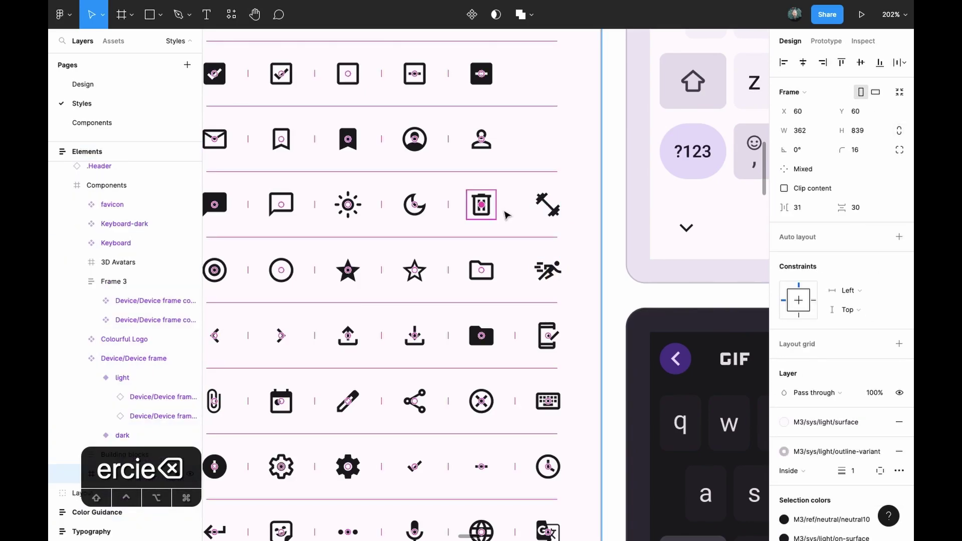
left_click(488, 272)
scroll(489, 273, "down", 3)
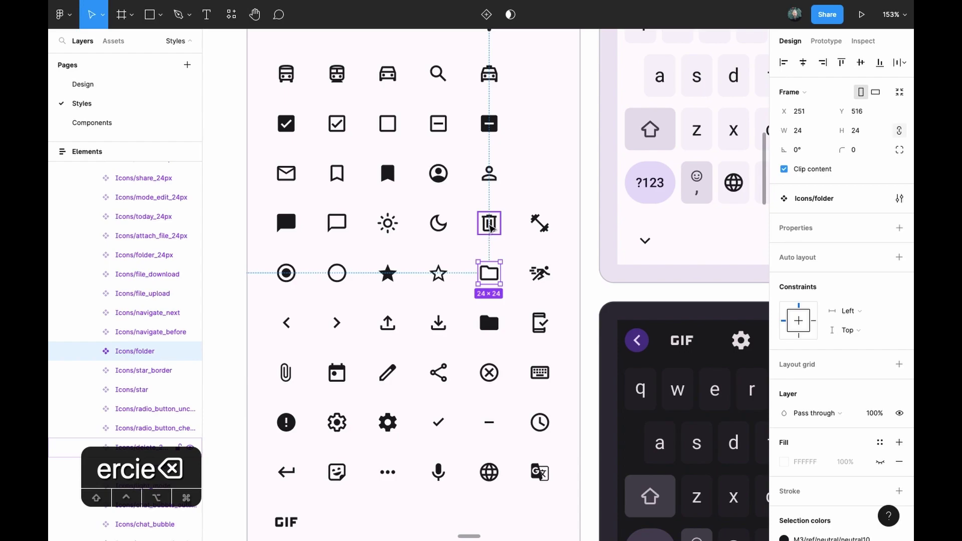
left_click(491, 228)
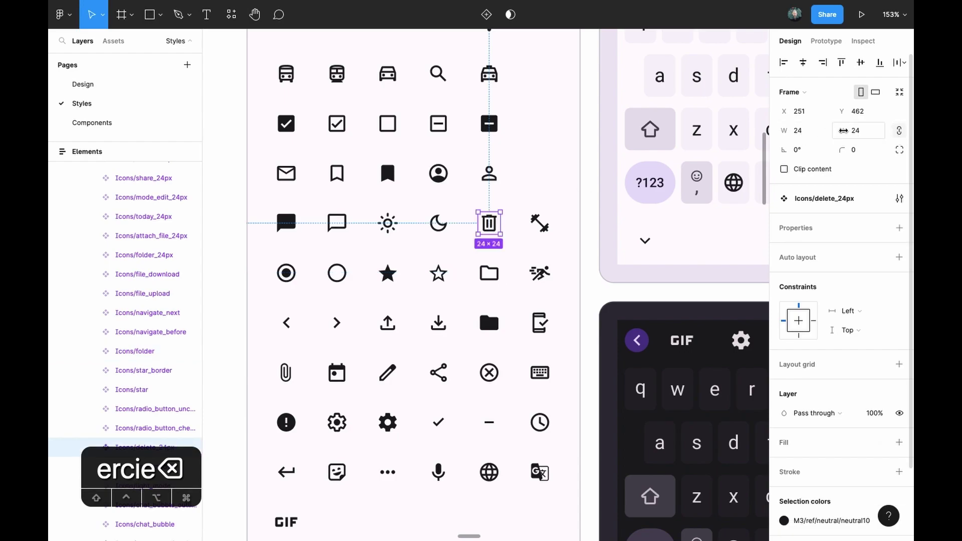
left_click(540, 273)
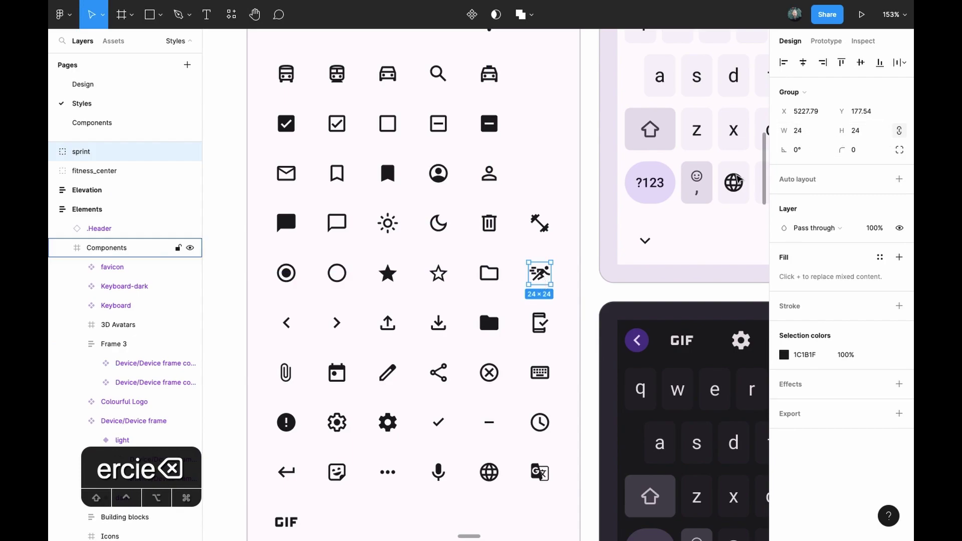
left_click(471, 14)
double_click(95, 152)
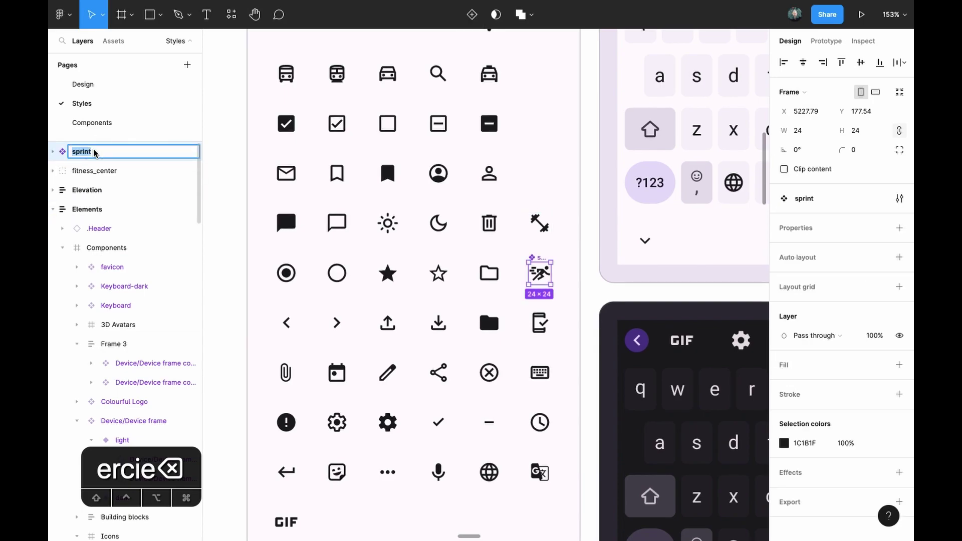
left_click(74, 152)
type("Icons/")
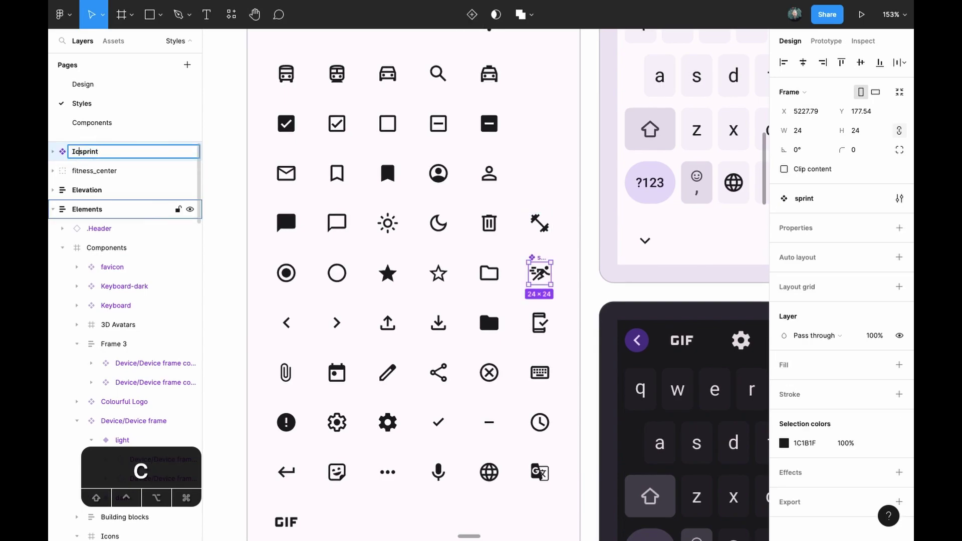
key("Return")
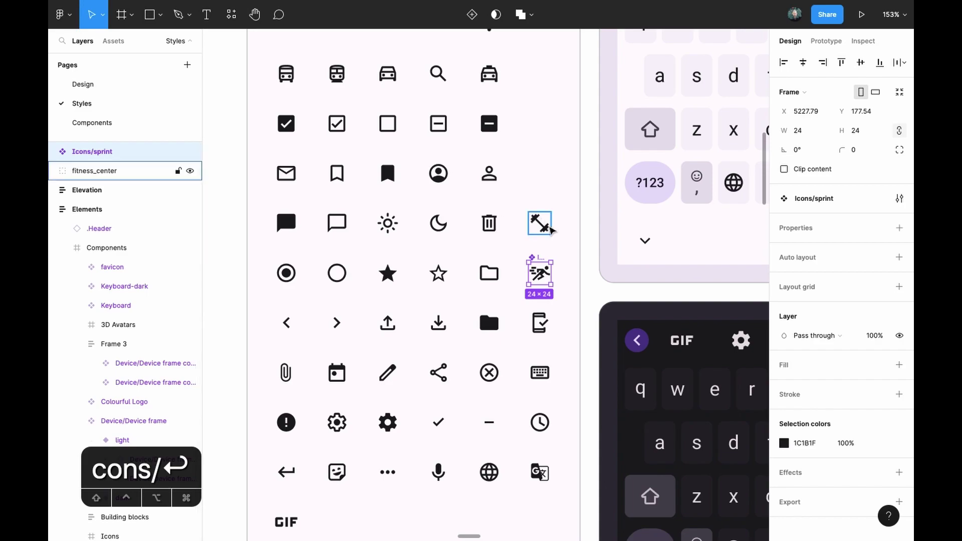
Step: Turn the fitness_center group into a component and rename it "Icons/fitness_center"
left_click(549, 213)
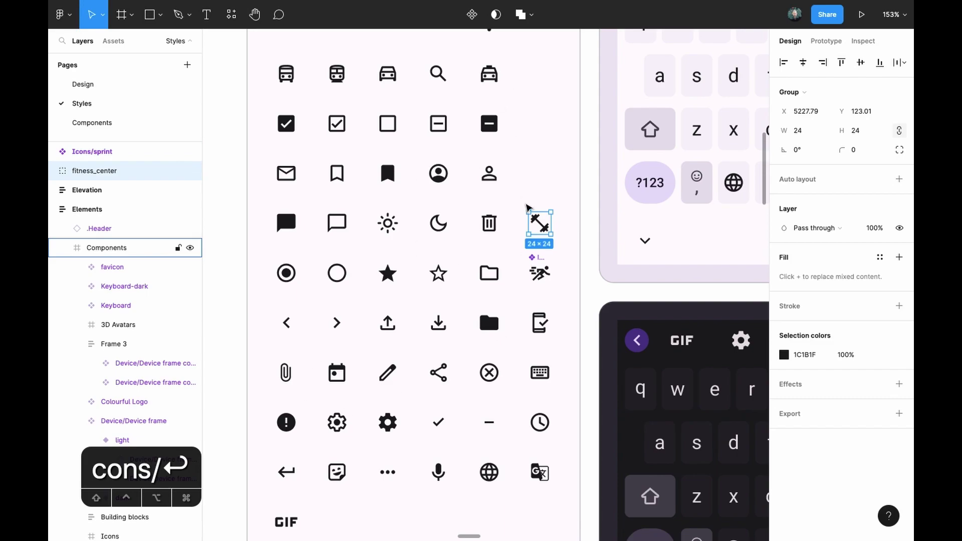
left_click(472, 15)
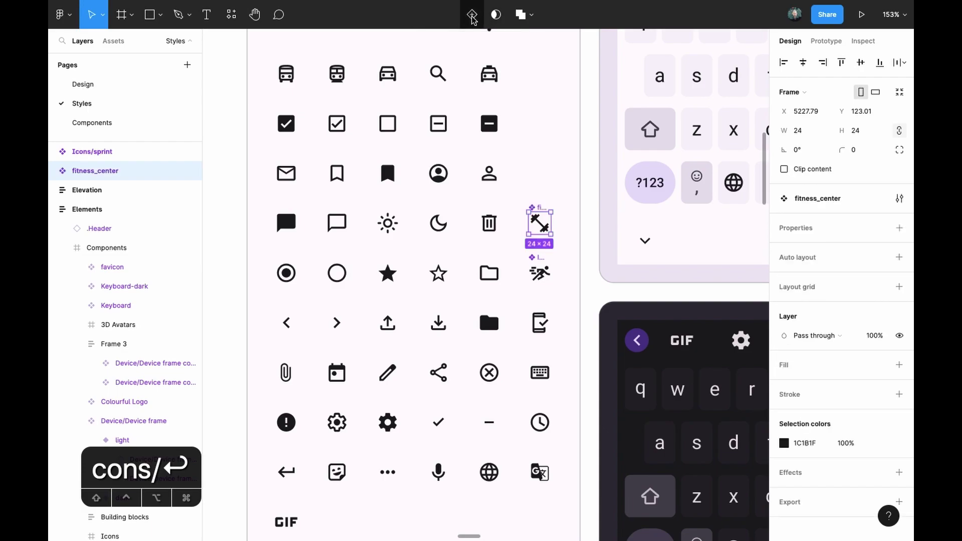
double_click(123, 172)
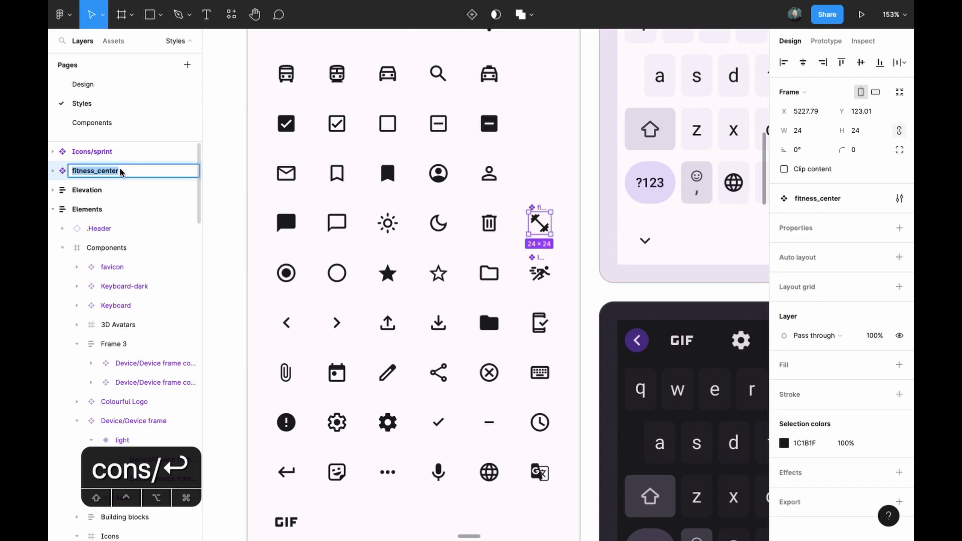
type("Icons/")
key("Return")
Step: On the Design page, look through the local Icons components offered for swapping the Worktout button's plus icon
left_click(83, 84)
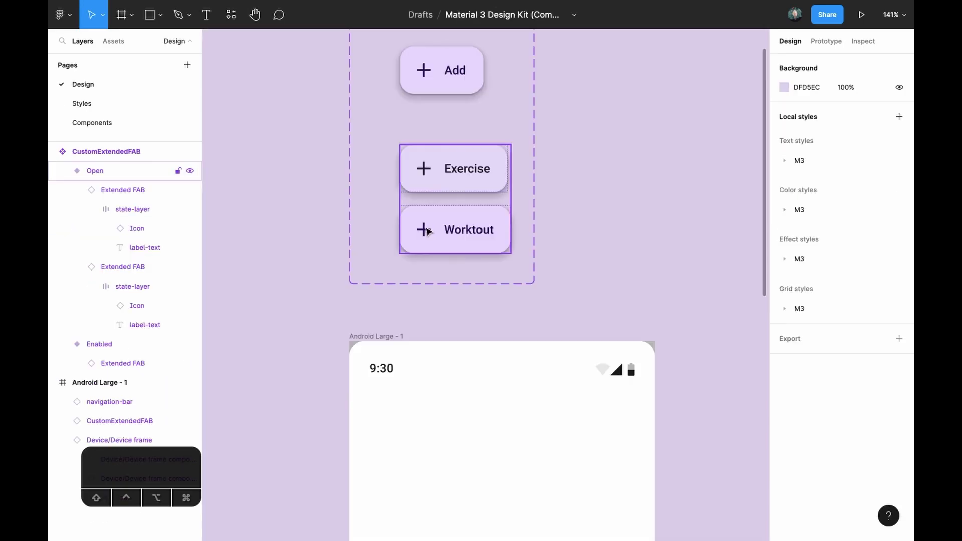
double_click(428, 235)
double_click(429, 236)
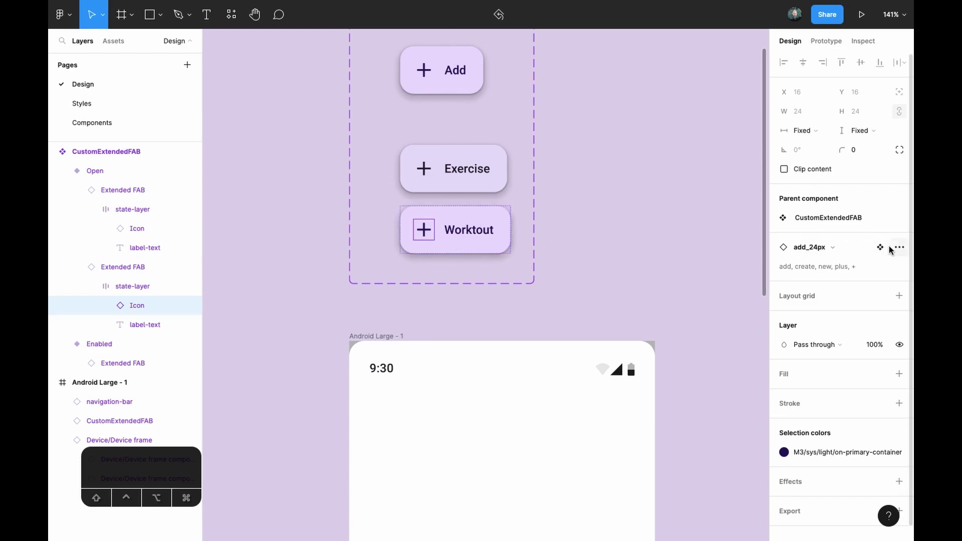
left_click(851, 248)
scroll(826, 428, "up", 2)
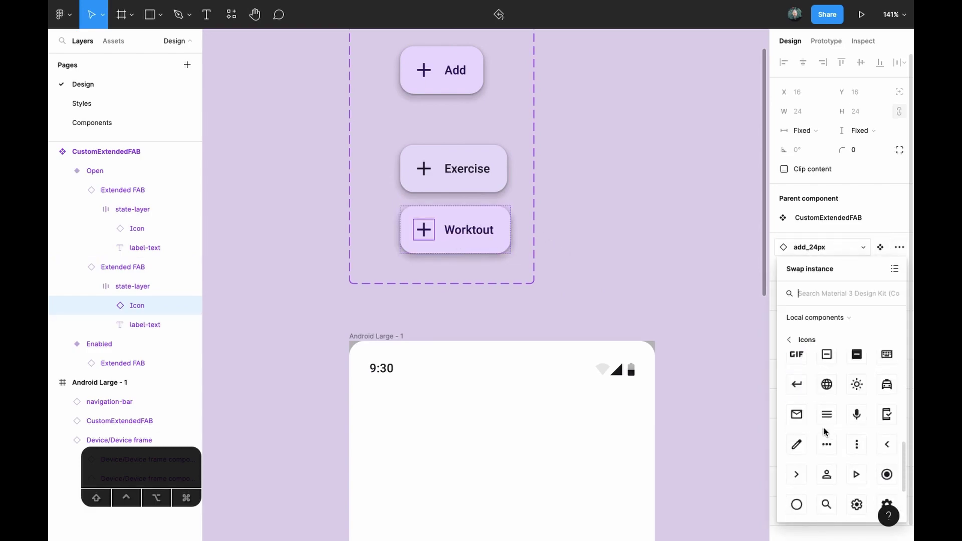
scroll(843, 415, "down", 10)
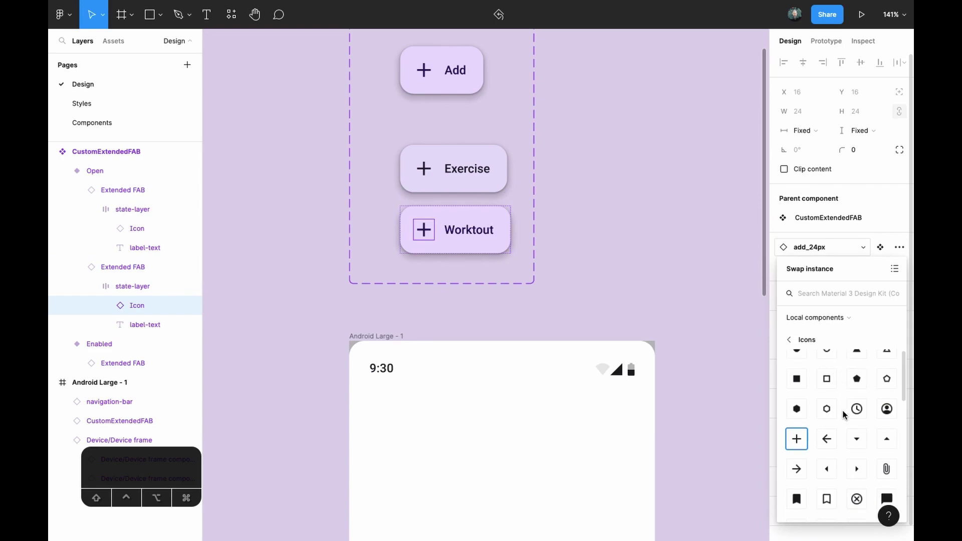
left_click(691, 274)
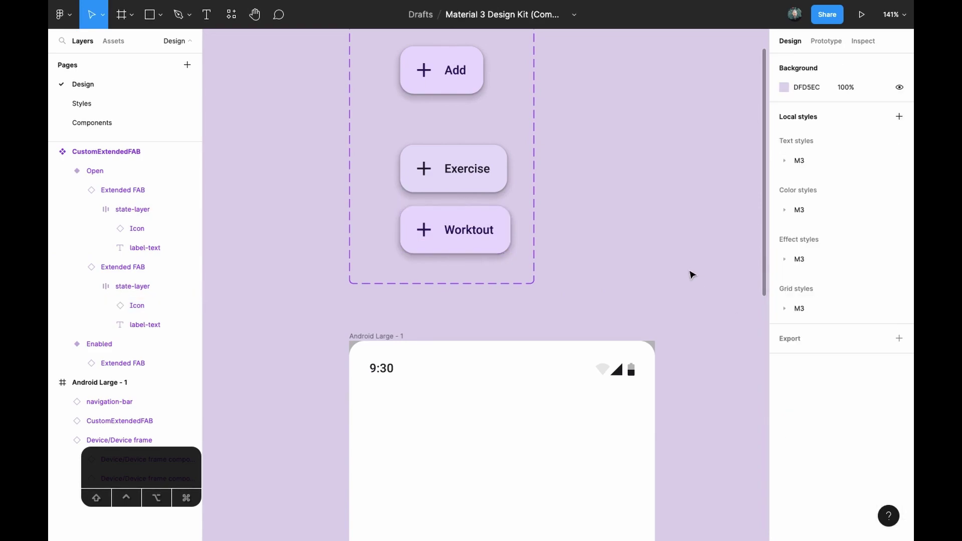
Step: On the Styles page, move the Icons/sprint and Icons/fitness_center components into the Icons frame inside Elements
left_click(121, 106)
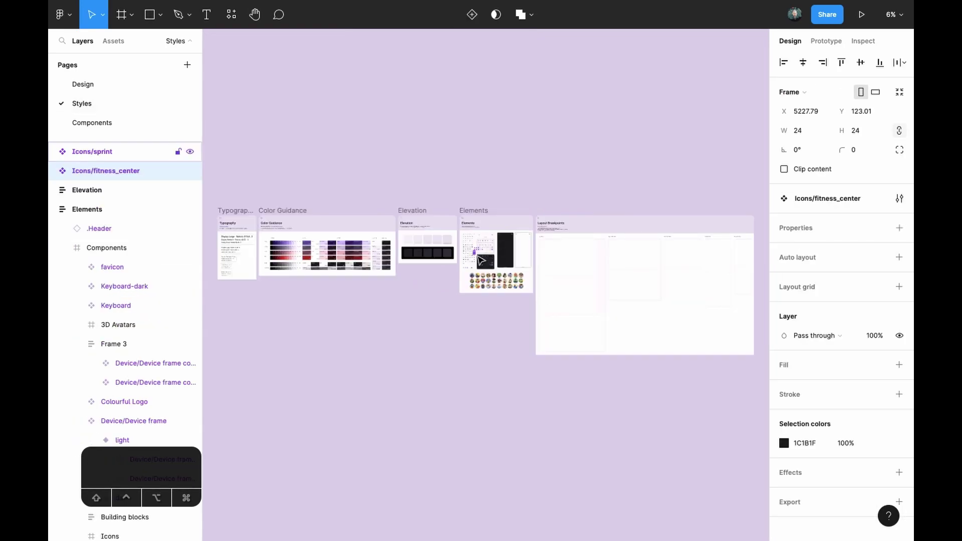
scroll(439, 246, "up", 10)
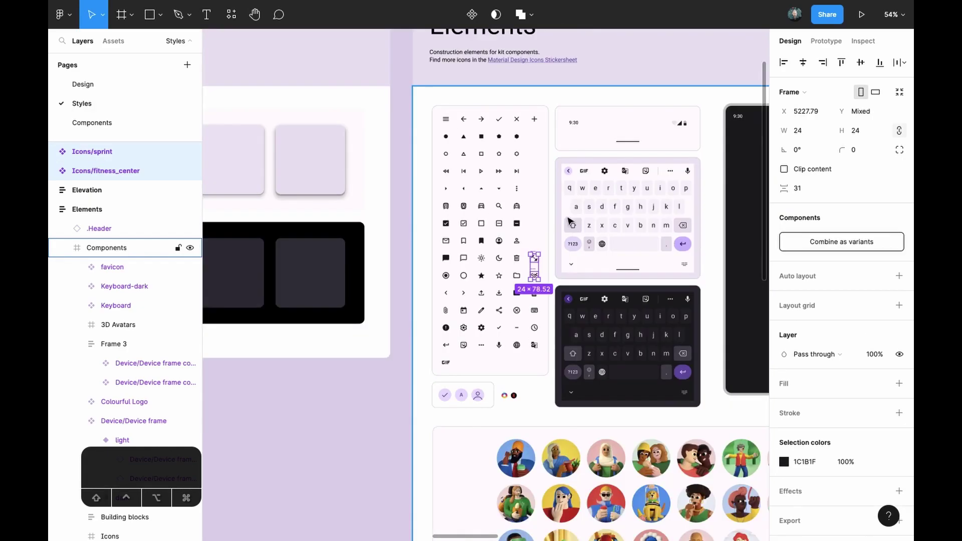
key("alt+l")
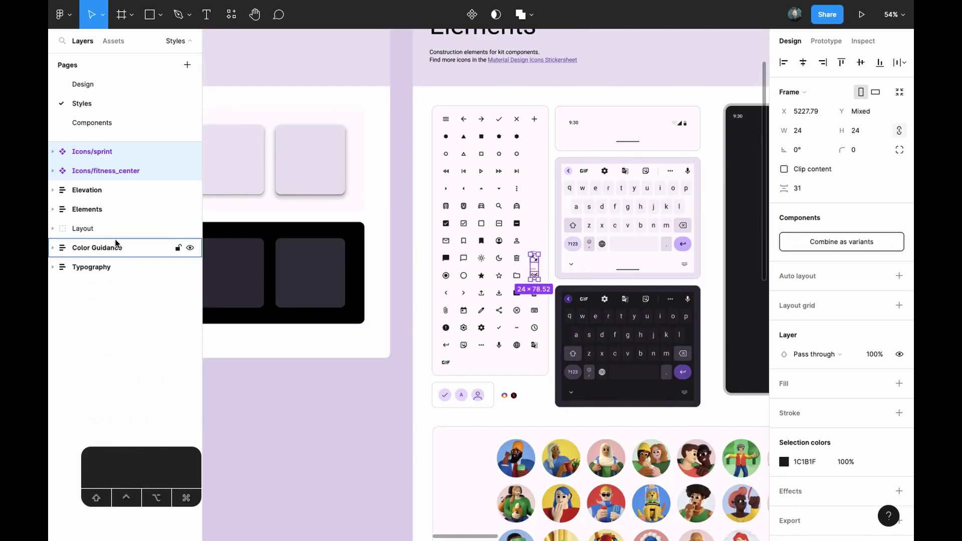
left_click_drag(62, 227, 137, 286)
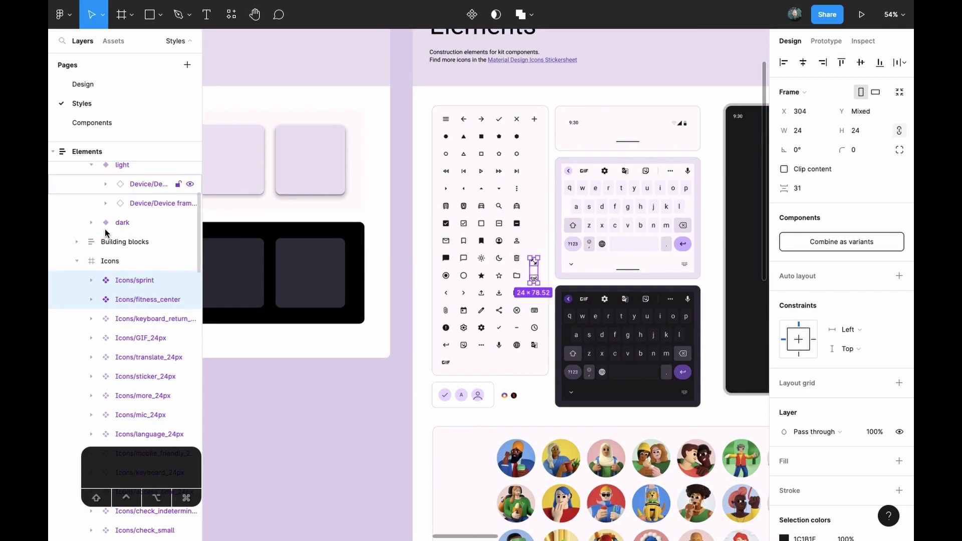
Step: Back on the Design page, swap the Worktout button's plus icon for the sprint icon component
left_click(121, 85)
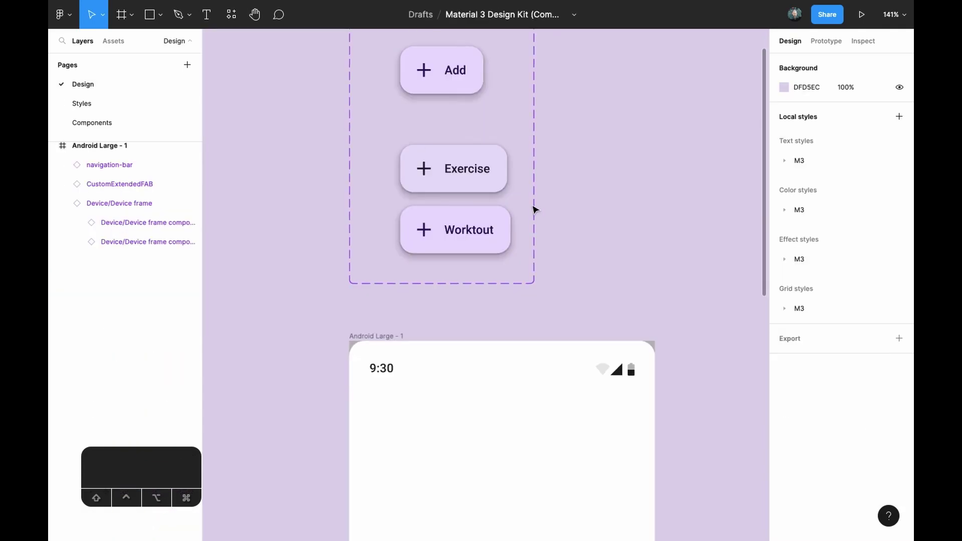
double_click(423, 235)
double_click(423, 237)
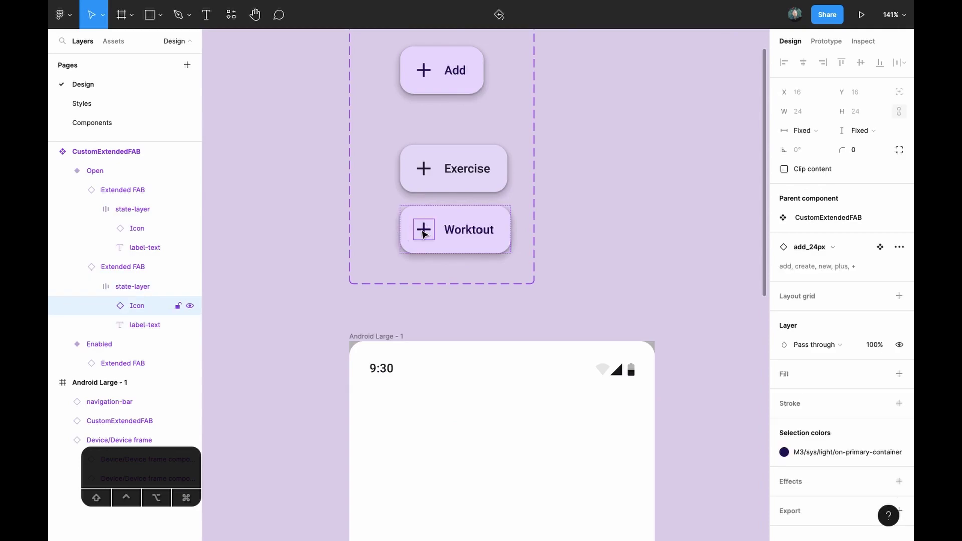
left_click(821, 247)
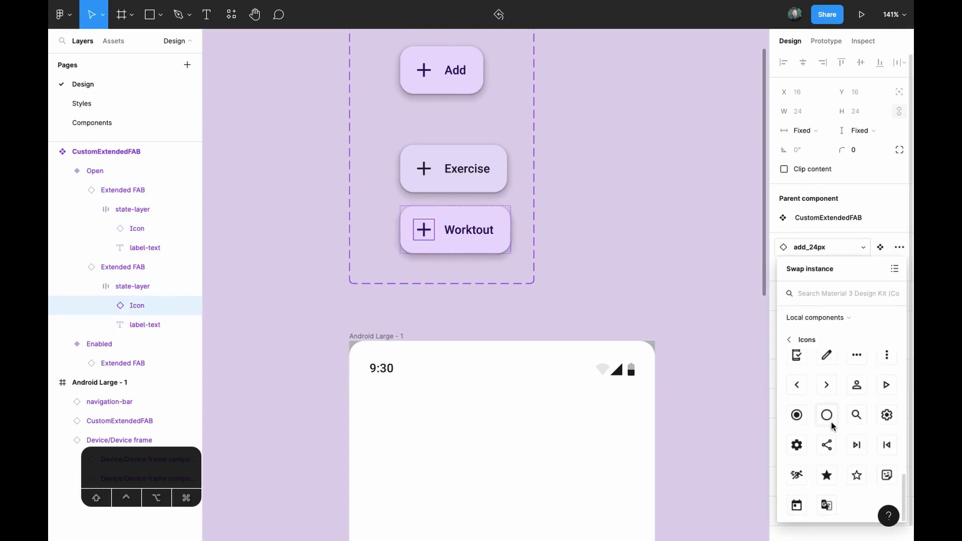
left_click(797, 476)
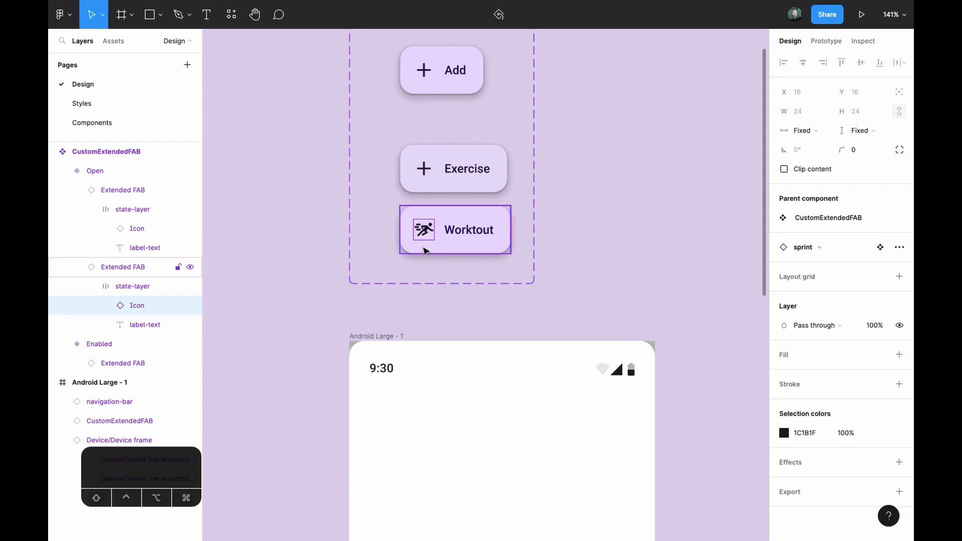
left_click(631, 275)
Step: Swap the Exercise button's plus icon for the fitness_center icon component
left_click(421, 171, "super")
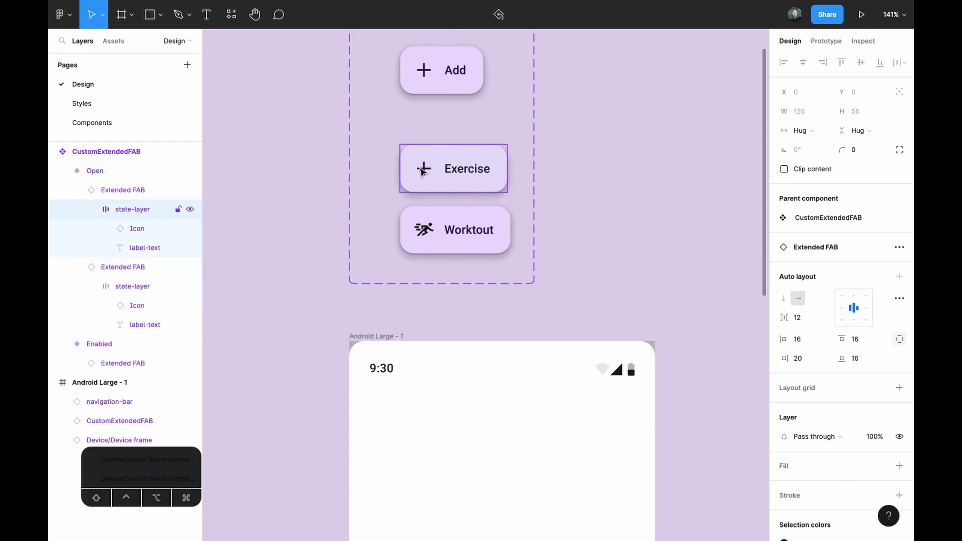
left_click(423, 172, "super")
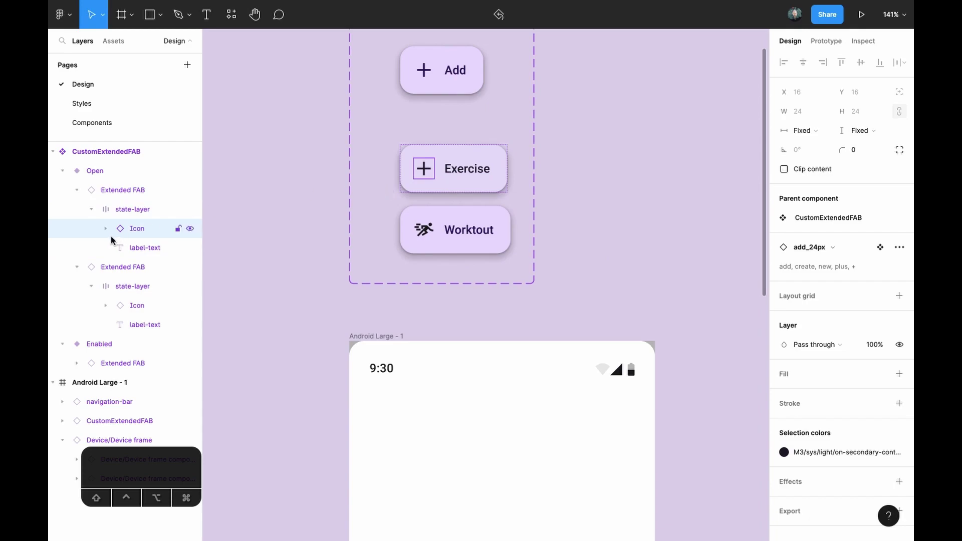
left_click(830, 248)
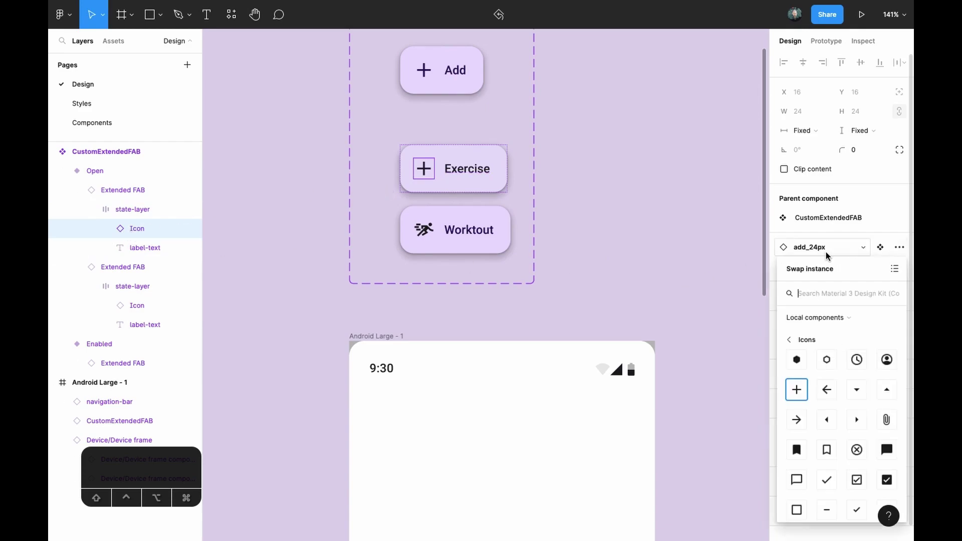
scroll(836, 434, "down", 3)
scroll(836, 434, "down", 5)
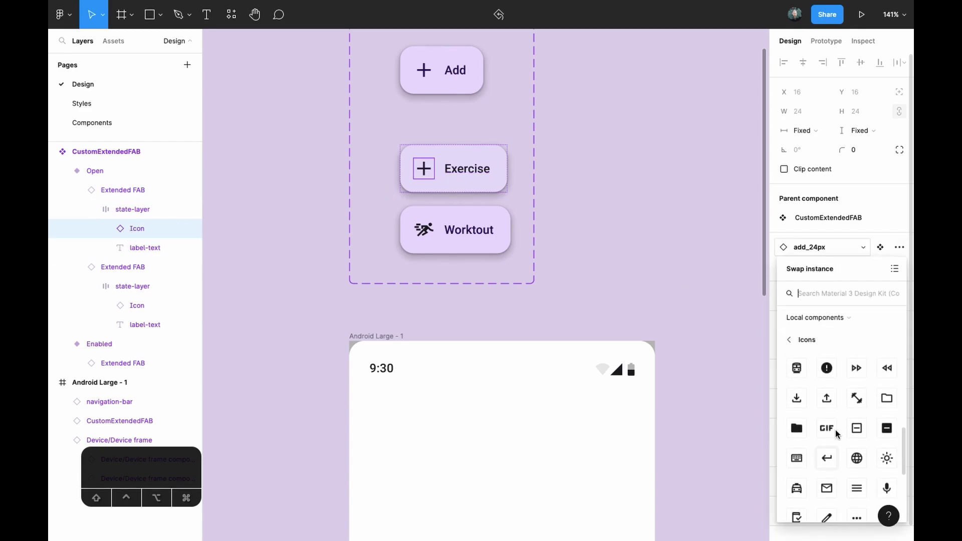
left_click(858, 405)
left_click(664, 248)
Step: Try the Open state on the Add button instance in the Android Large - 1 frame and undo that change
scroll(664, 248, "down", 5)
left_click(566, 391)
scroll(565, 391, "up", 3)
left_click(546, 411)
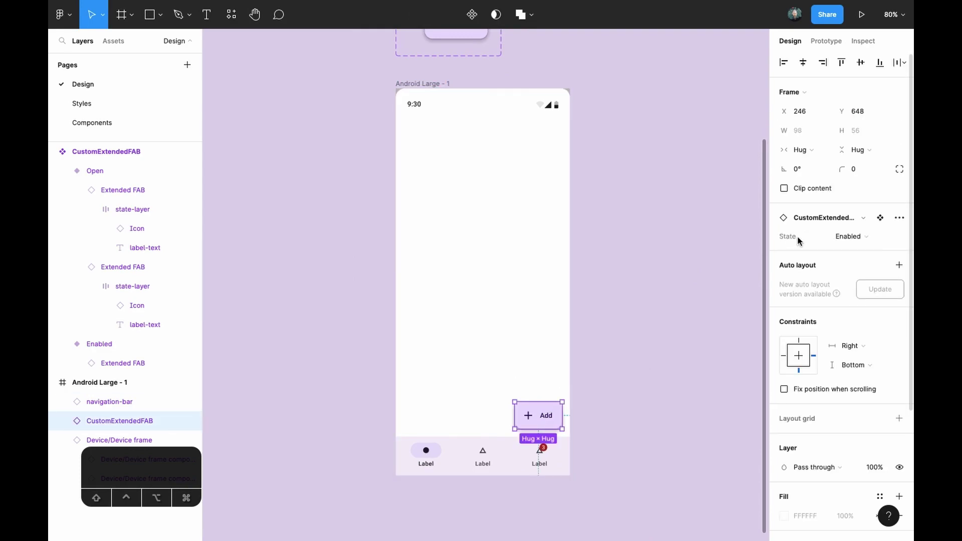
left_click(861, 241)
left_click(863, 250)
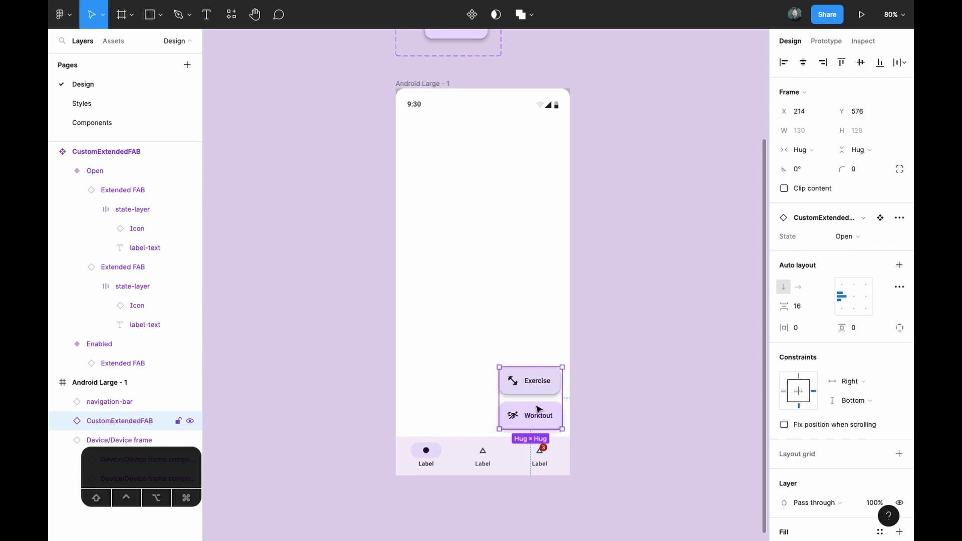
key("ctrl+z")
Step: Connect the Enabled variant to the Open variant in CustomExtendedFAB with an on-tap prototype interaction that changes it to Open
scroll(567, 283, "up", 3)
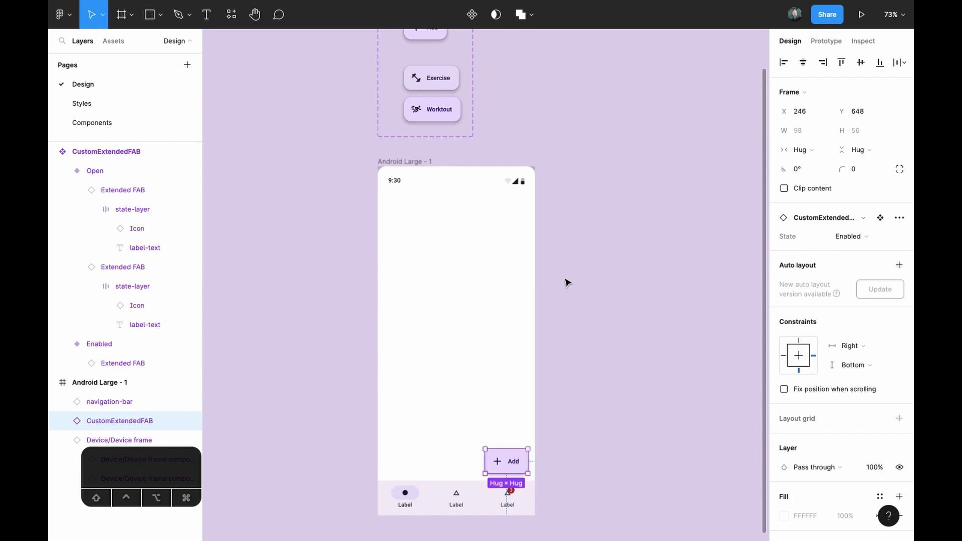
scroll(447, 86, "up", 2)
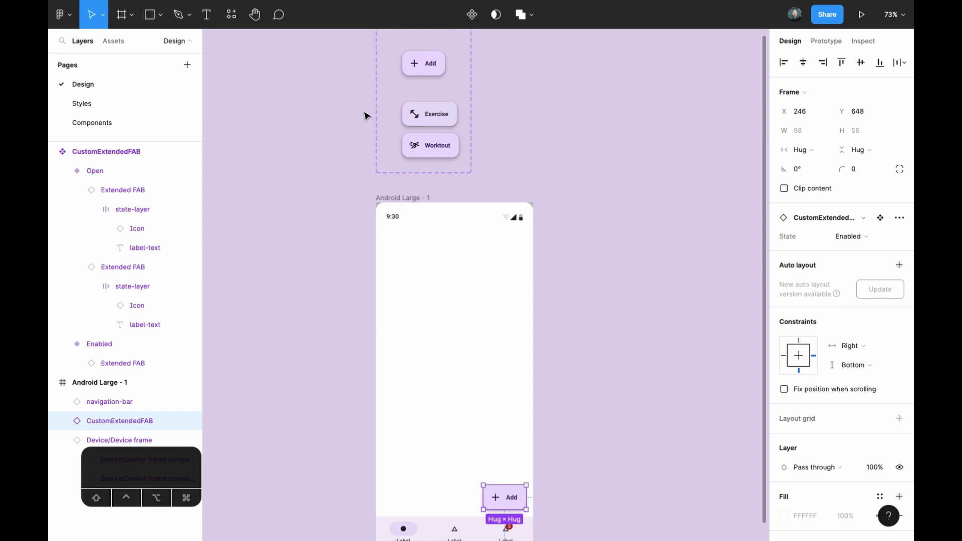
scroll(496, 77, "up", 2)
scroll(387, 75, "up", 5)
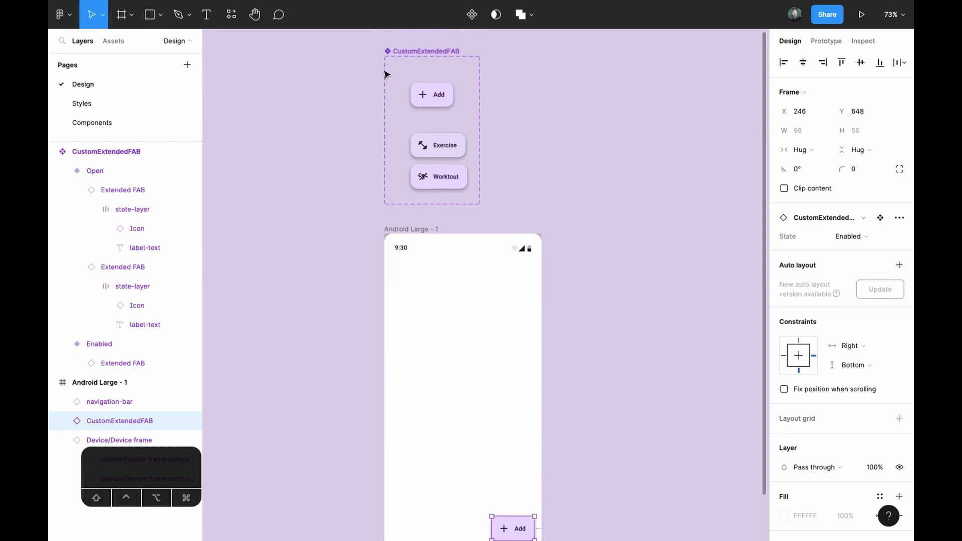
left_click(466, 104)
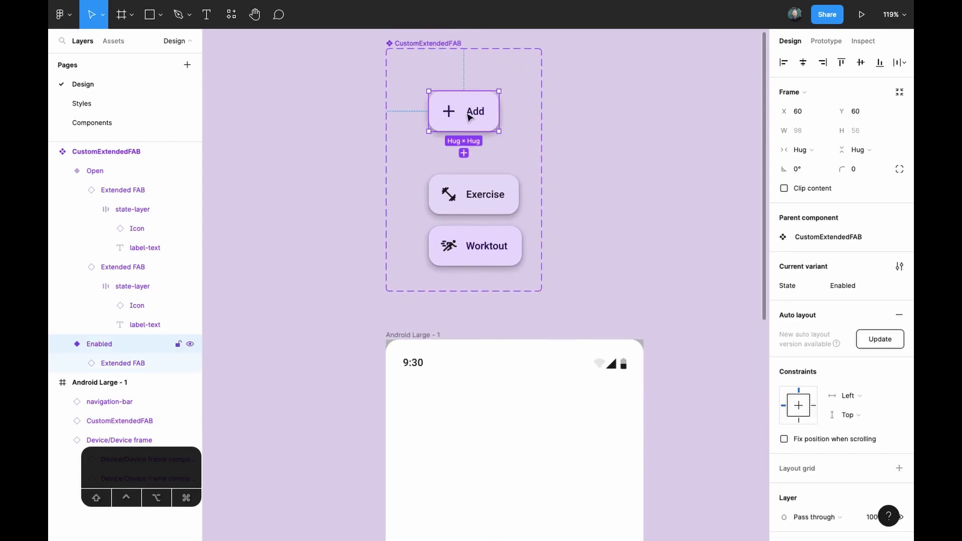
key("shift+e")
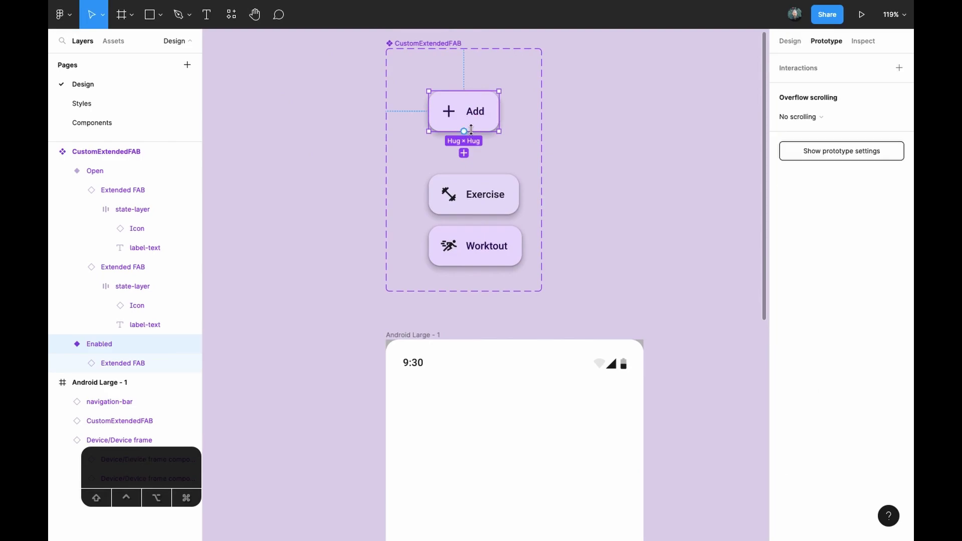
left_click_drag(499, 111, 487, 185)
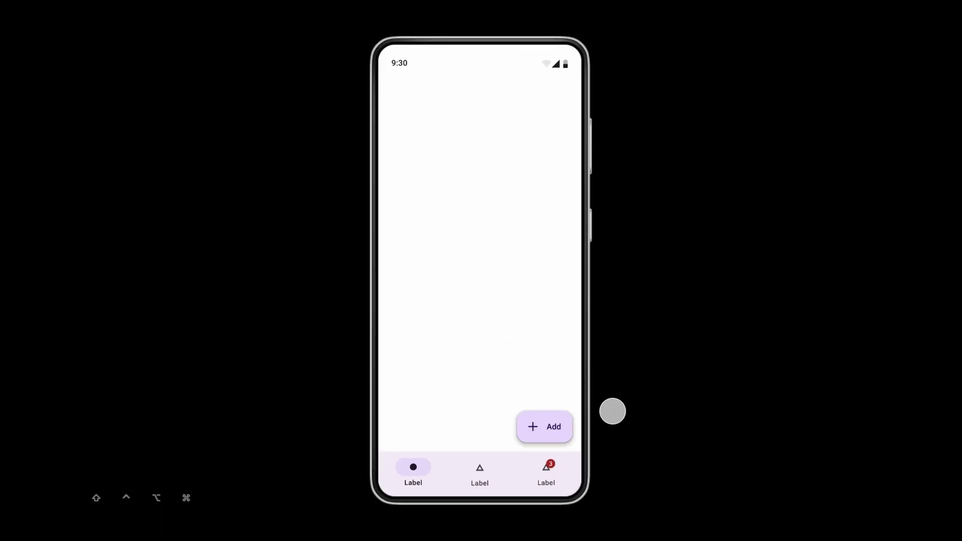
Step: In the prototype preview, open the Add button's options and test whether tapping the empty screen or Worktout closes them
left_click(542, 430)
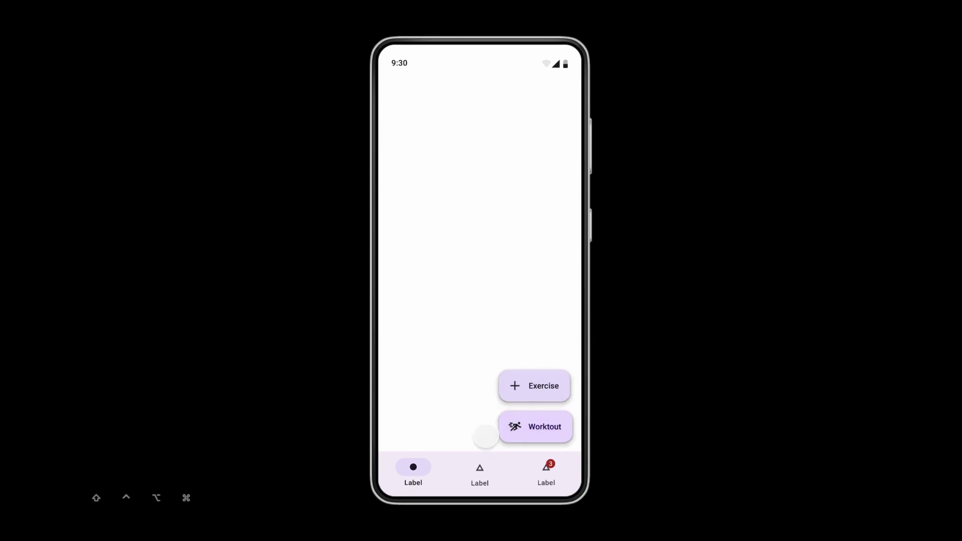
left_click(443, 338)
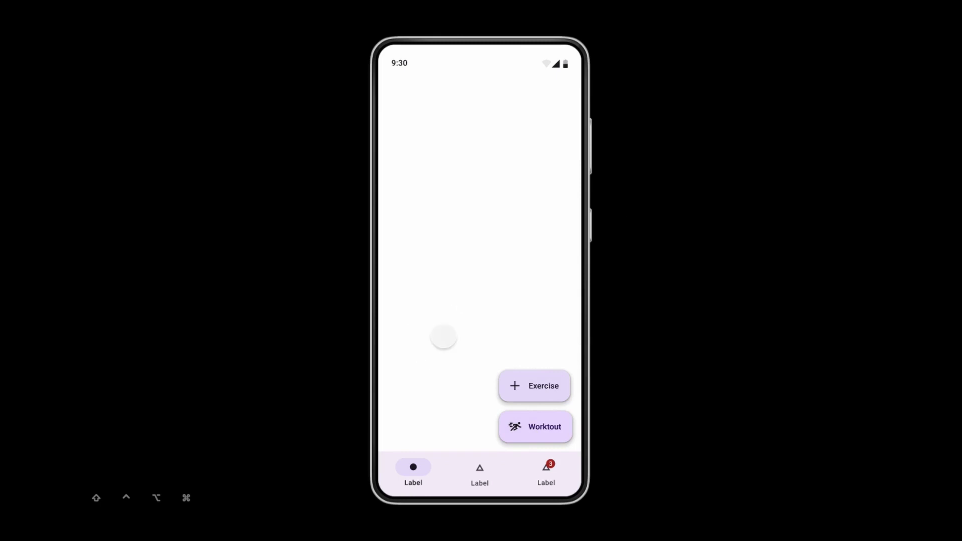
left_click(534, 429)
left_click(537, 431)
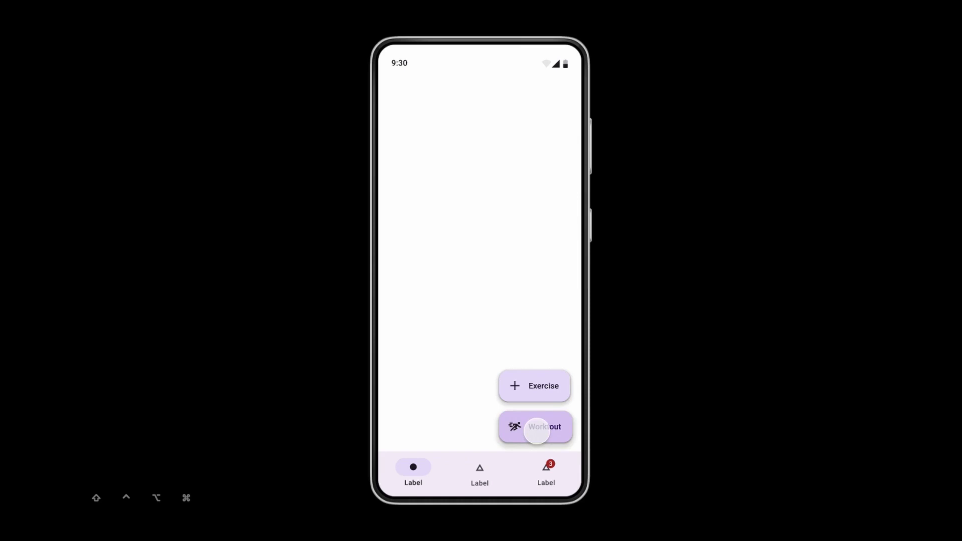
left_click(549, 429)
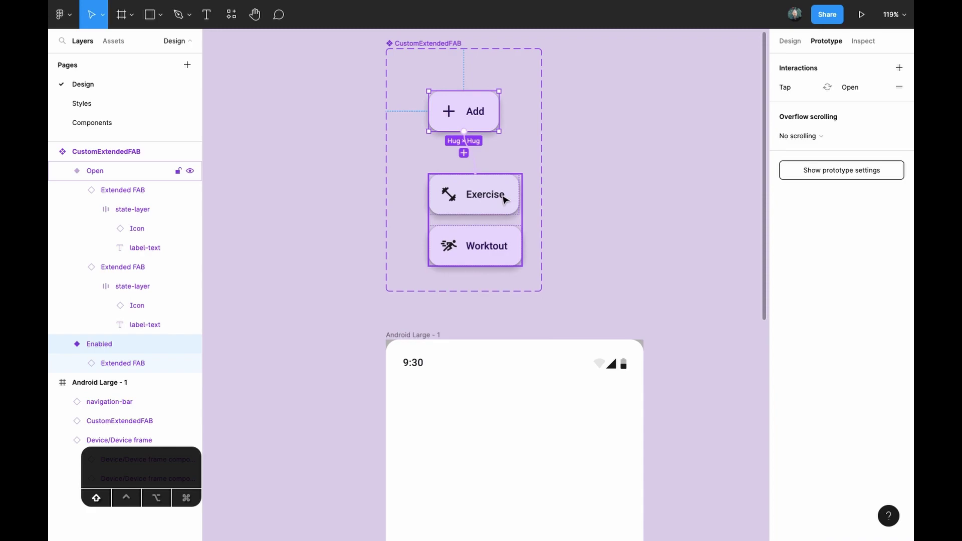
Step: Back on the Design page, place a copy of the Open variant outside the CustomExtendedFAB set, beside its Exercise and Worktout buttons
key("shift+e")
left_click(613, 226)
scroll(612, 226, "down", 5, "ctrl")
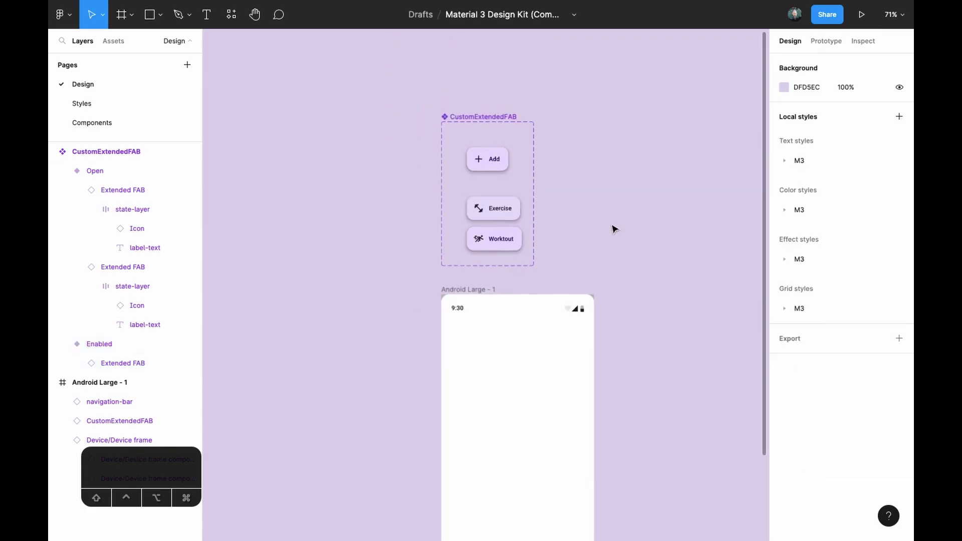
scroll(570, 217, "right", 2)
left_click(474, 210)
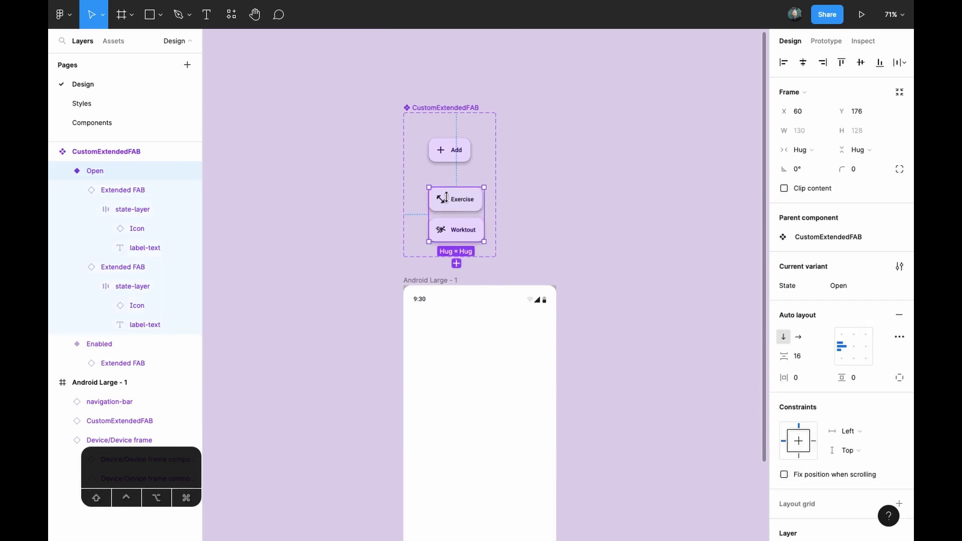
key("alt")
key("alt")
left_click_drag(466, 214, 580, 214)
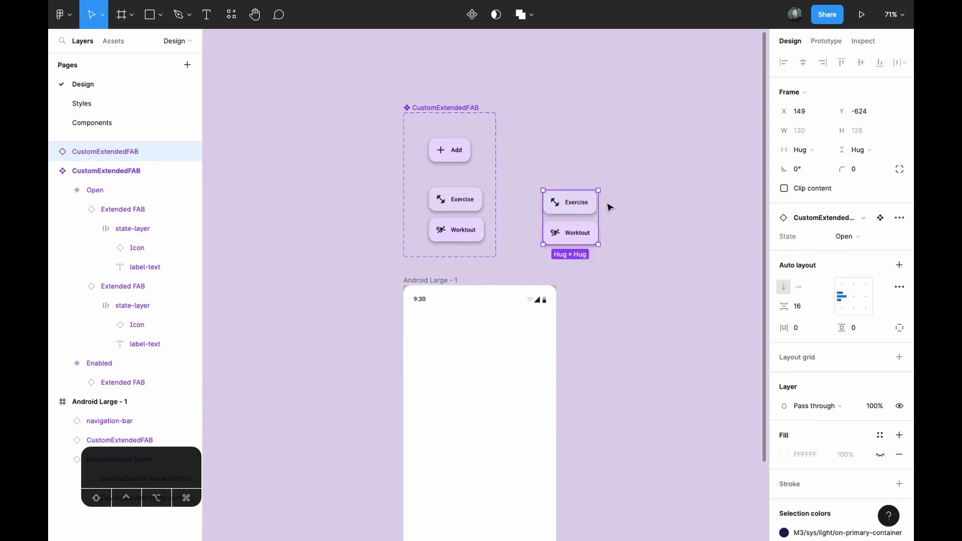
Step: Remove the on-tap interaction that links the Enabled variant to the Open variant
left_click(451, 151)
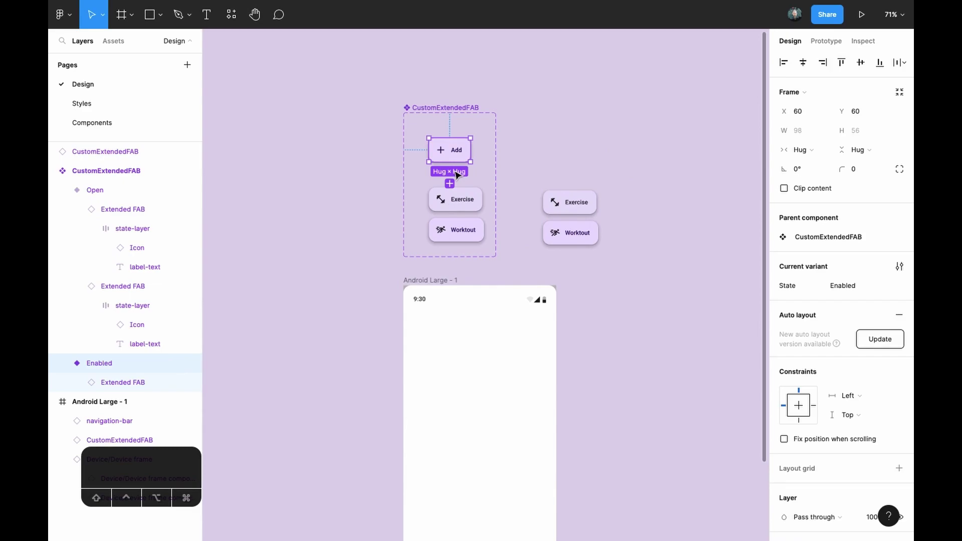
key("shift+e")
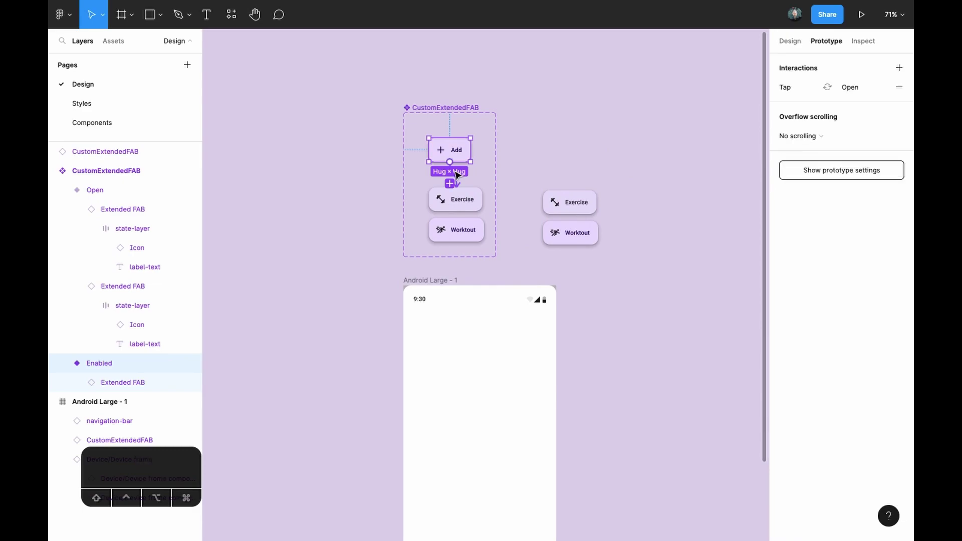
scroll(457, 175, "up", 2)
left_click(450, 183)
key("Delete")
Step: Connect the Enabled variant to the separate Exercise and Worktout instance with an on-tap Open overlay interaction
left_click(472, 145)
left_click_drag(475, 145, 576, 196)
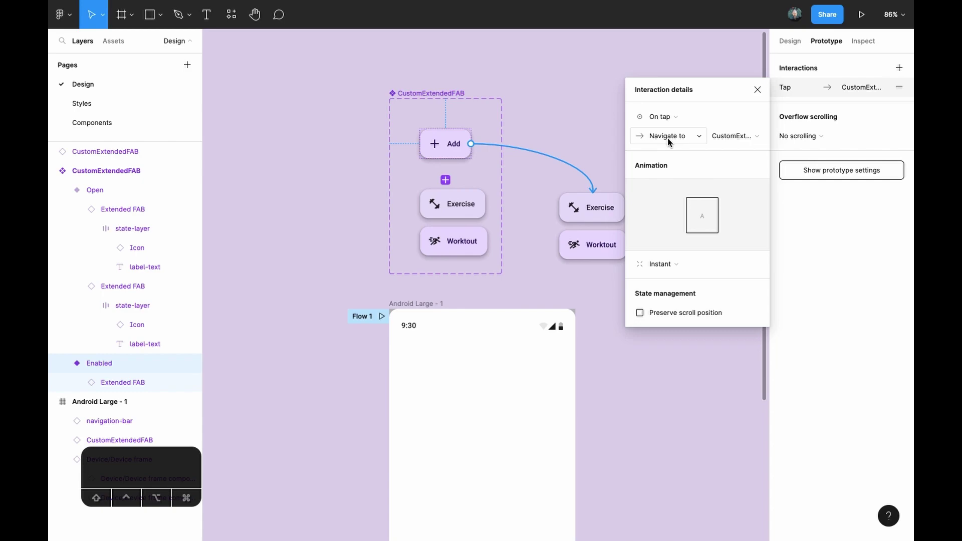
left_click(687, 136)
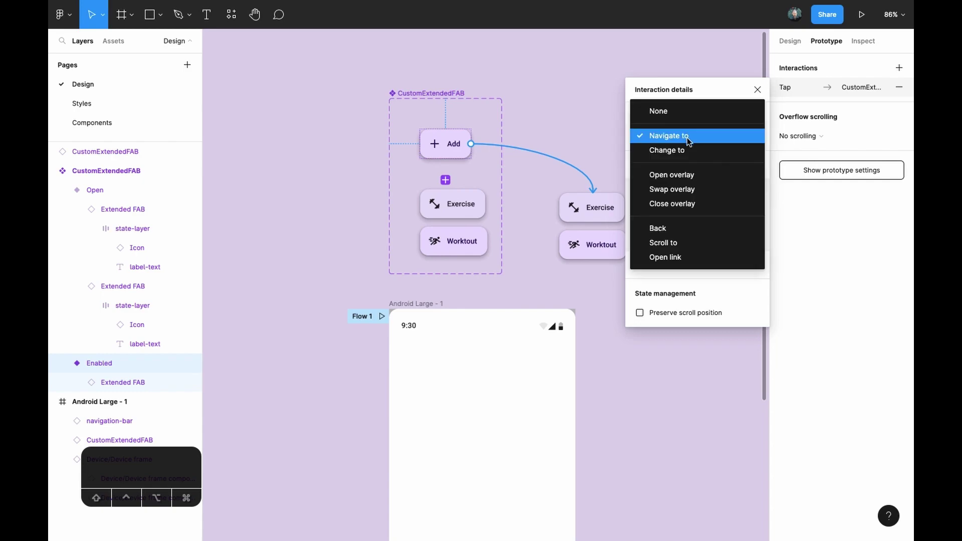
left_click(688, 175)
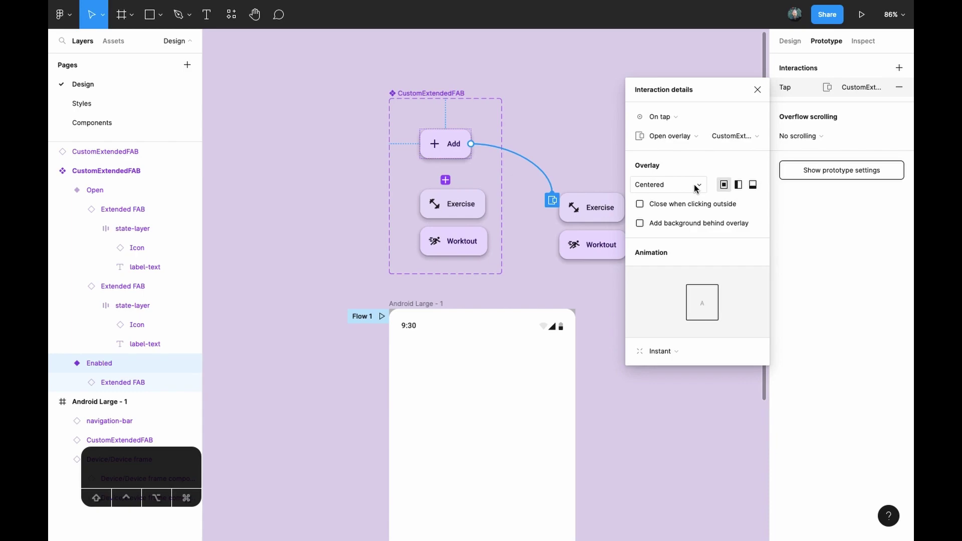
Step: Set the overlay position to Manual and align its Worktout button with the Add button's bottom-right edges
scroll(575, 316, "down", 3)
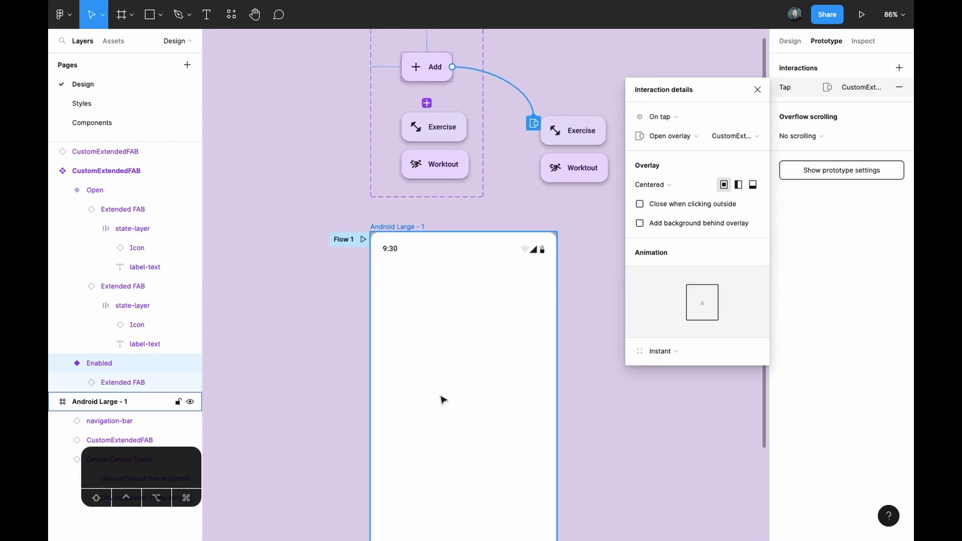
left_click(682, 185)
left_click(684, 291)
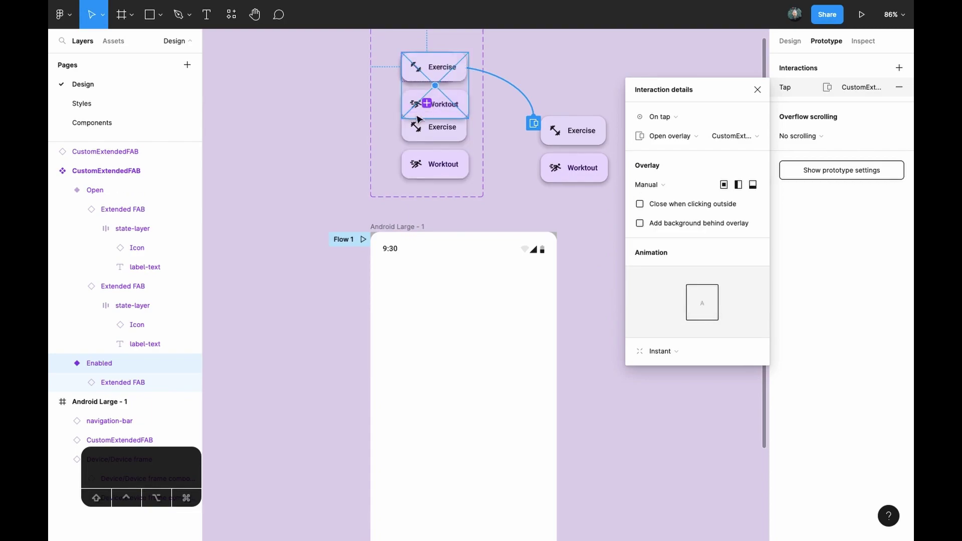
scroll(456, 150, "up", 5)
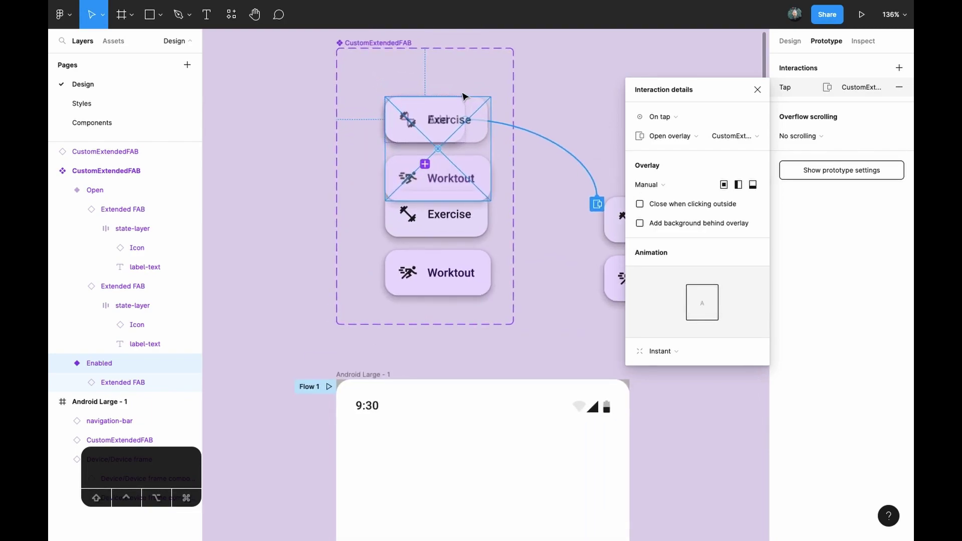
scroll(464, 95, "up", 4)
left_click_drag(449, 215, 413, 140)
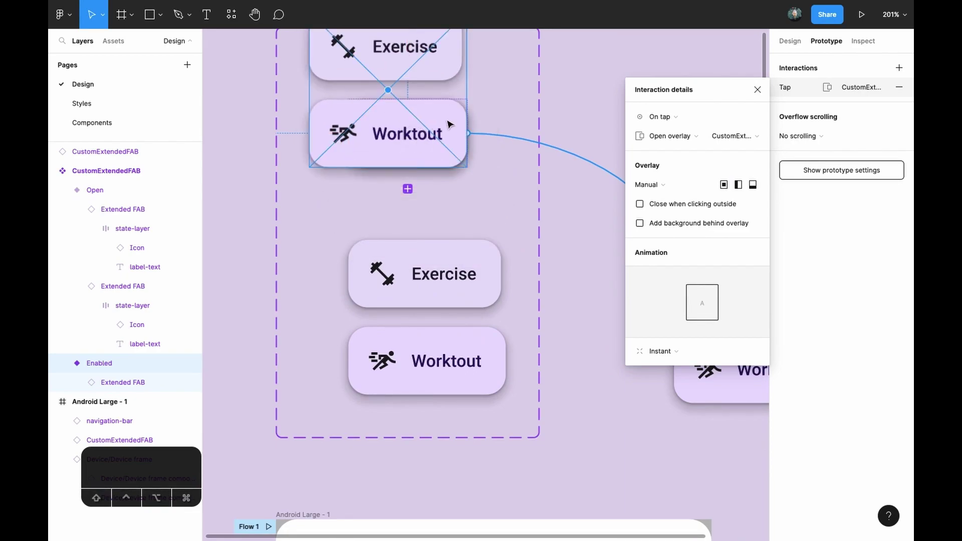
scroll(449, 124, "up", 3)
scroll(451, 126, "up", 3)
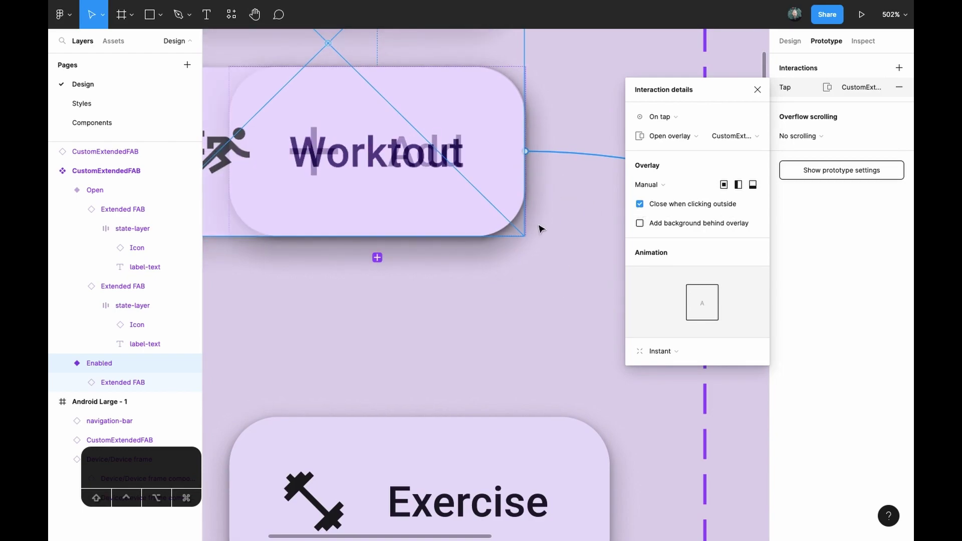
Step: Enable closing the overlay when clicking outside and add a background behind it
left_click(641, 224)
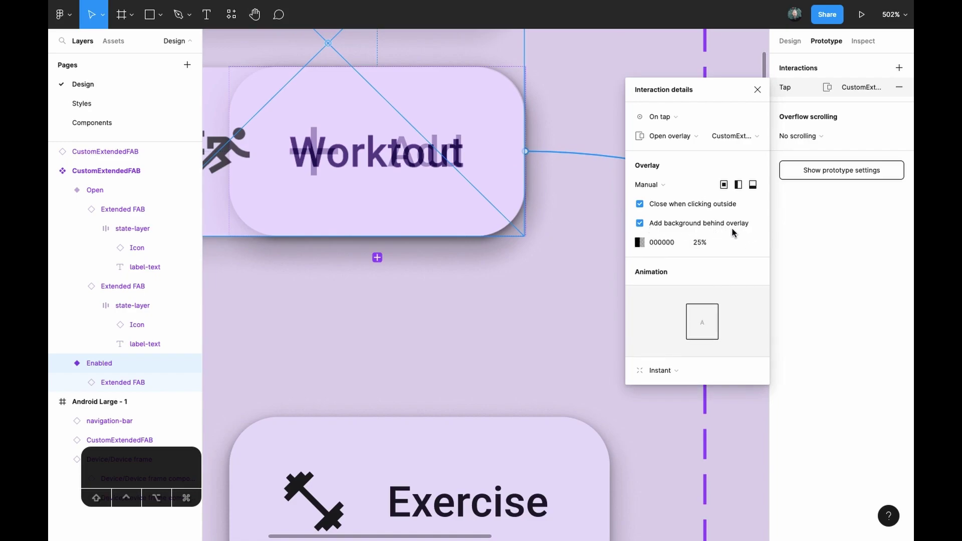
left_click(757, 89)
scroll(756, 97, "down", 10)
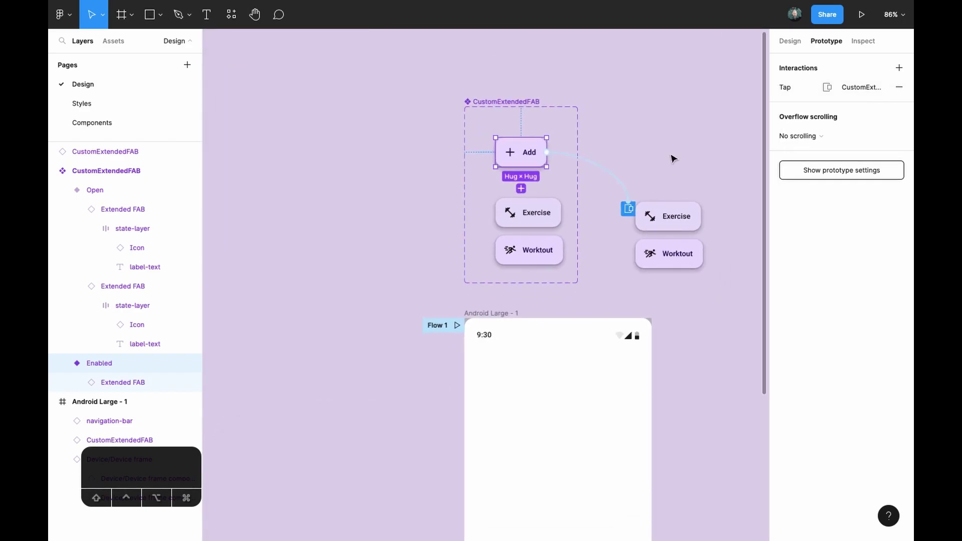
Step: Restart the prototype preview and test opening the Add button's overlay and closing it by tapping outside
left_click(673, 158)
key("alt+super+Return")
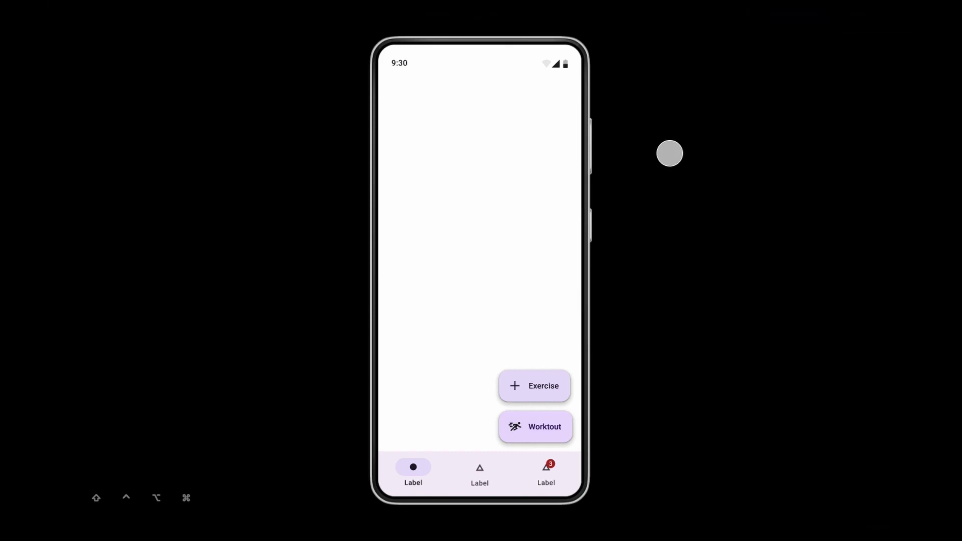
key("r")
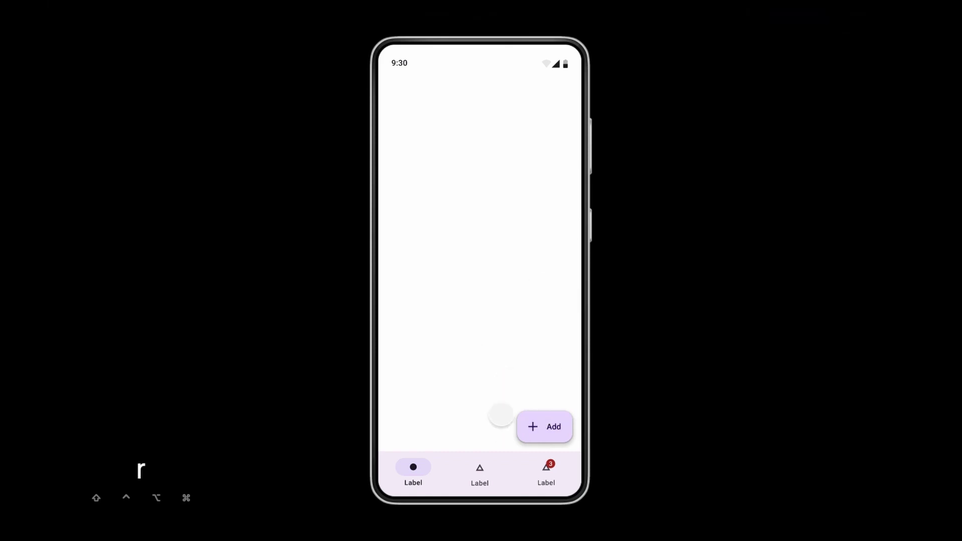
left_click(536, 433)
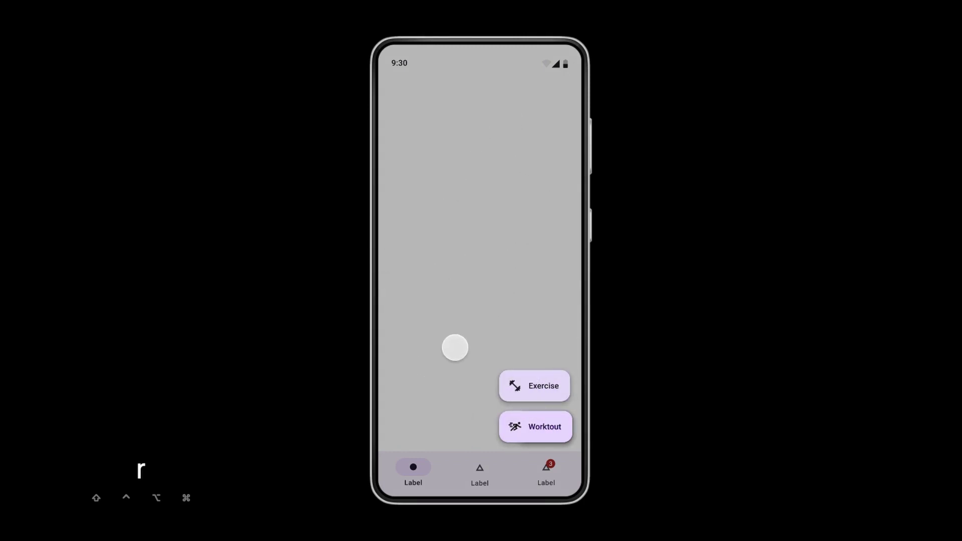
left_click(411, 415)
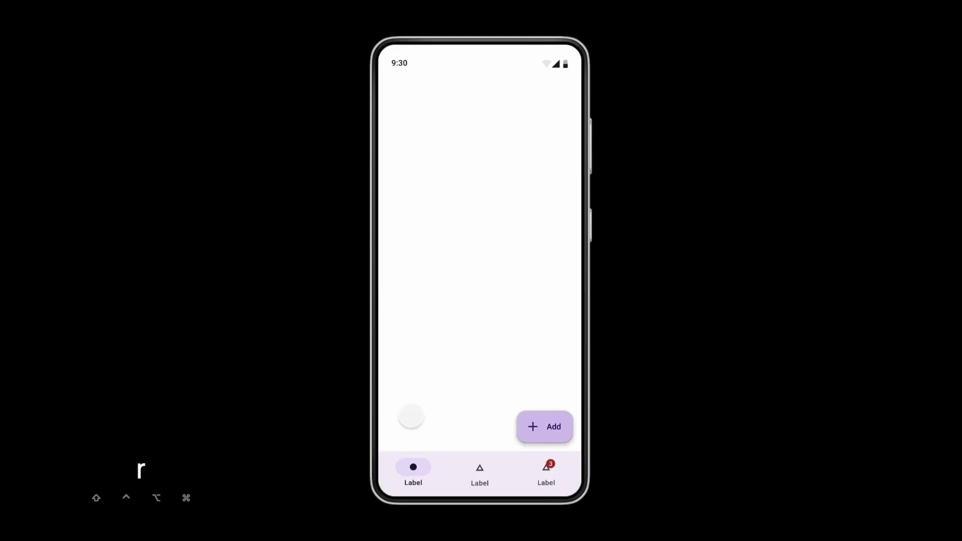
left_click(532, 427)
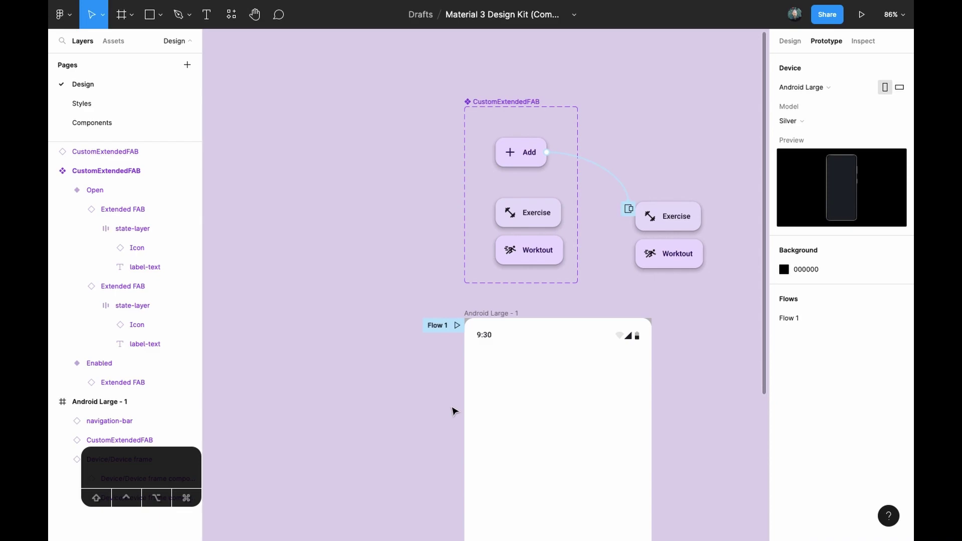
Step: Duplicate the Android Large - 1 frame twice in a row beside it and delete the Add button from the middle copy
scroll(453, 408, "down", 4)
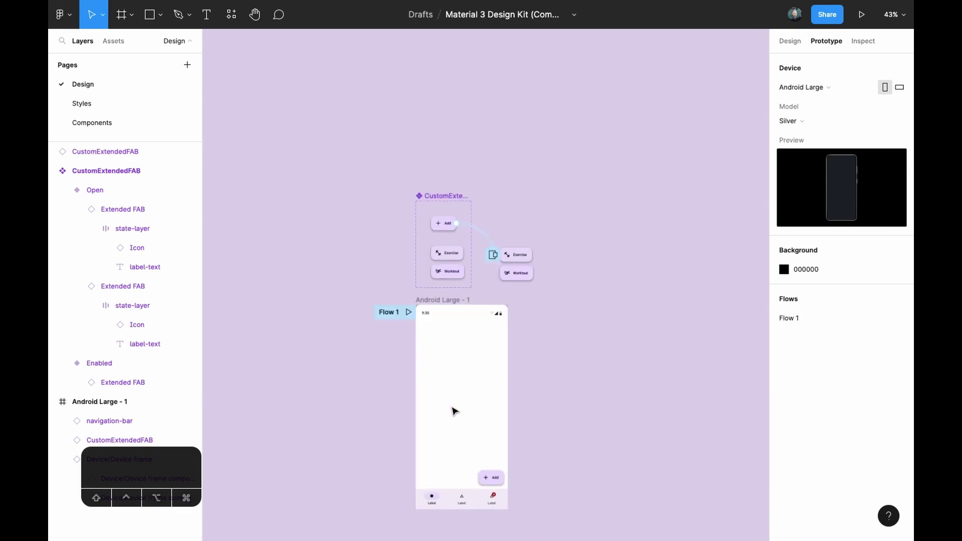
scroll(393, 243, "up", 3)
left_click(393, 243)
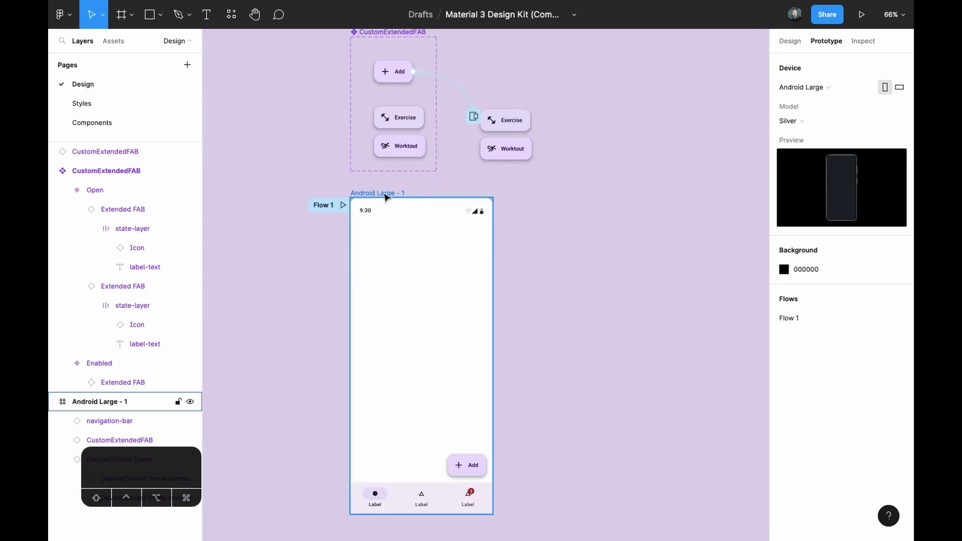
left_click_drag(382, 194, 668, 176)
scroll(550, 199, "down", 1)
left_click(588, 423)
key("BackSpace")
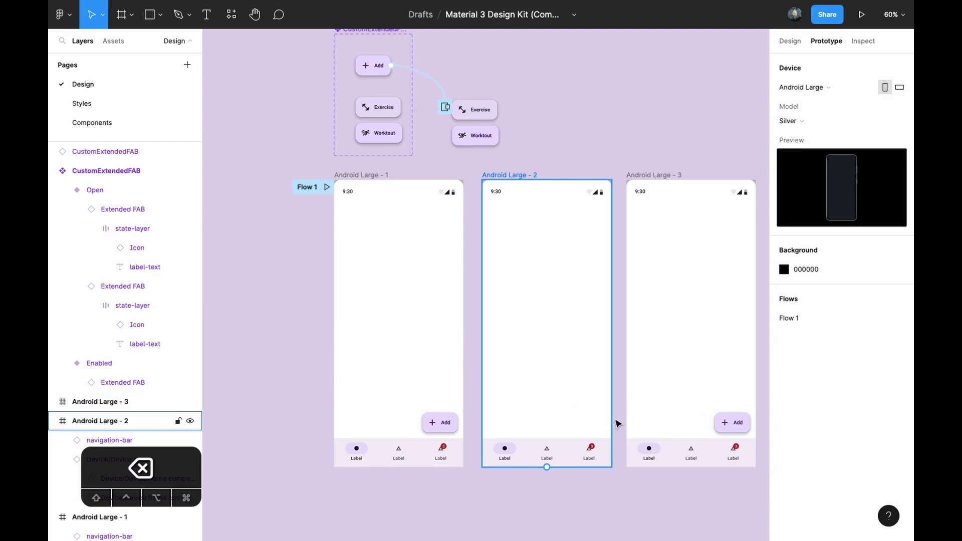
Step: Delete the Add button from the Android Large - 3 frame
left_click(730, 423)
key("BackSpace")
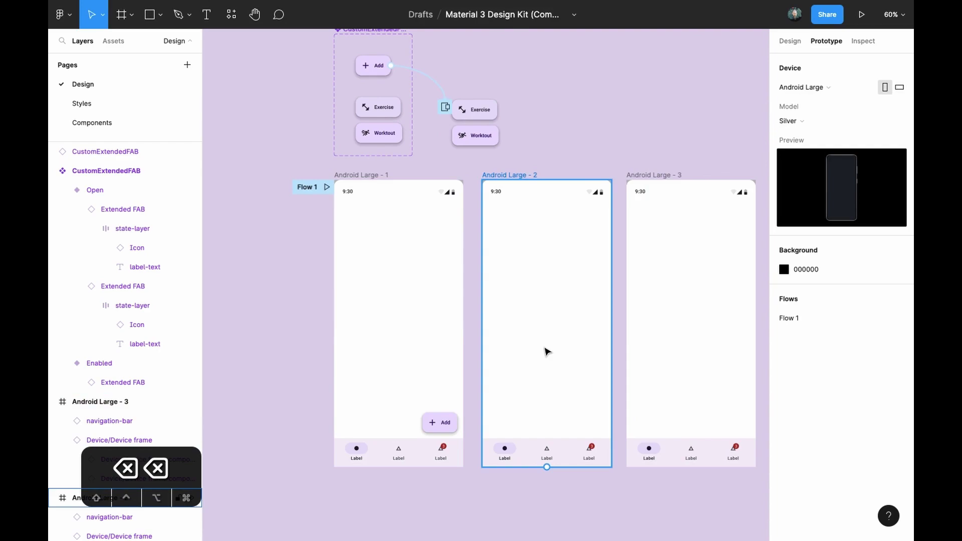
Step: Add a text layer reading "Back" near the upper-left corner of the Android Large - 2 frame, below the status bar
key("t")
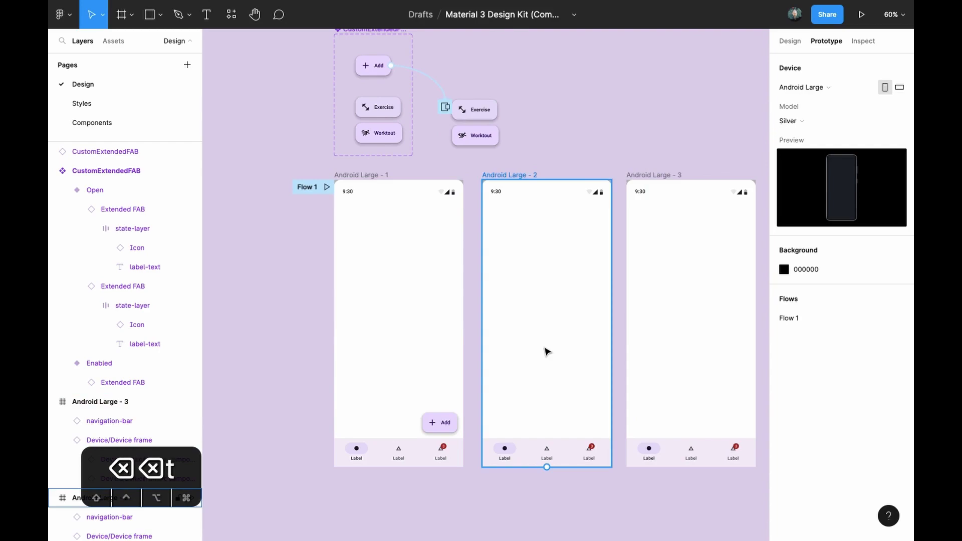
left_click(498, 221)
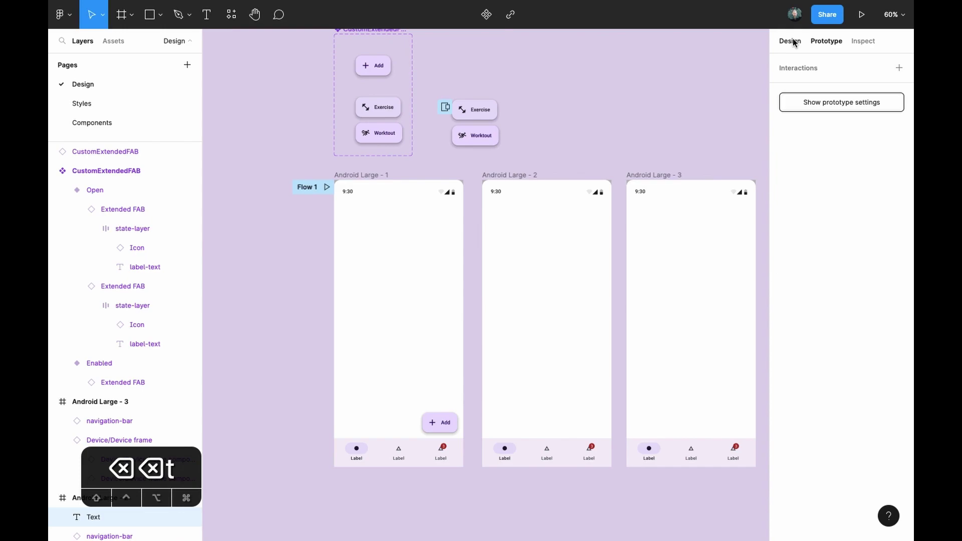
scroll(514, 225, "up", 3)
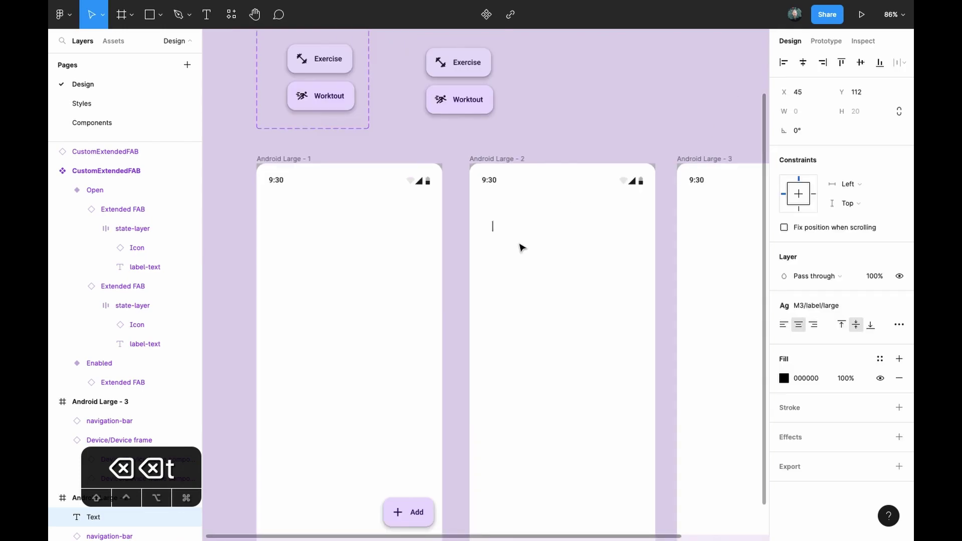
type("BAck")
key("BackSpace")
key("BackSpace")
key("BackSpace")
type("ack")
key("Escape")
Step: Duplicate the Back text just below itself and change the copy's text to "New Workout"
left_click_drag(499, 231, 499, 256)
double_click(497, 251)
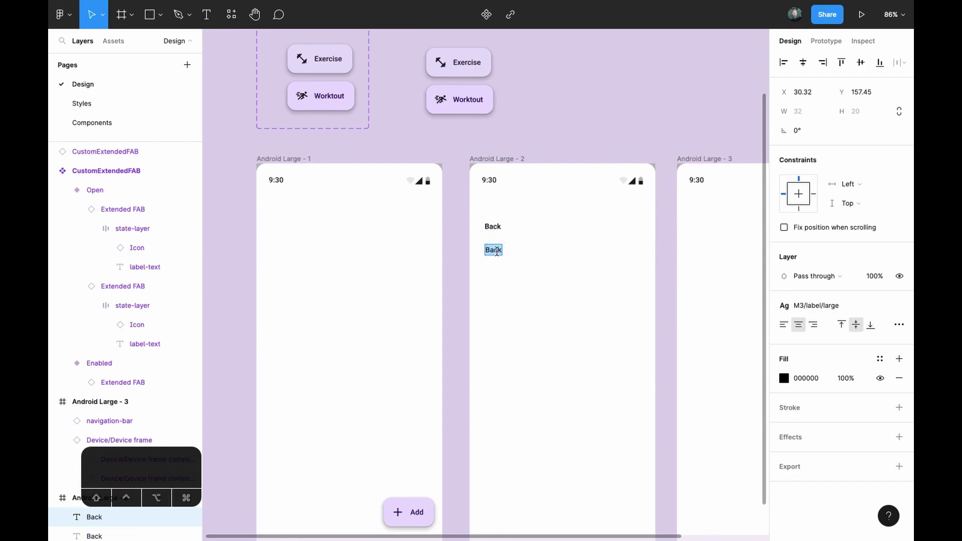
type("Ne")
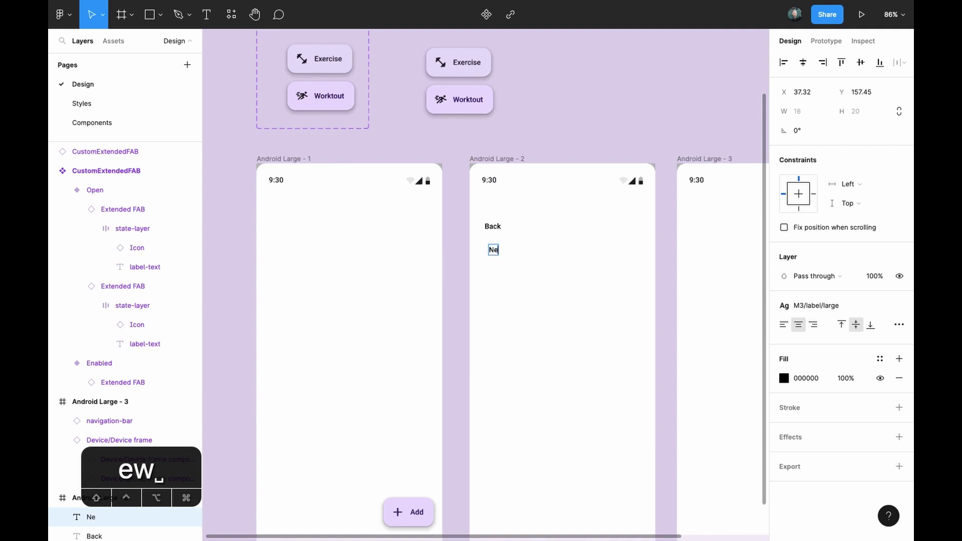
type("w Workout")
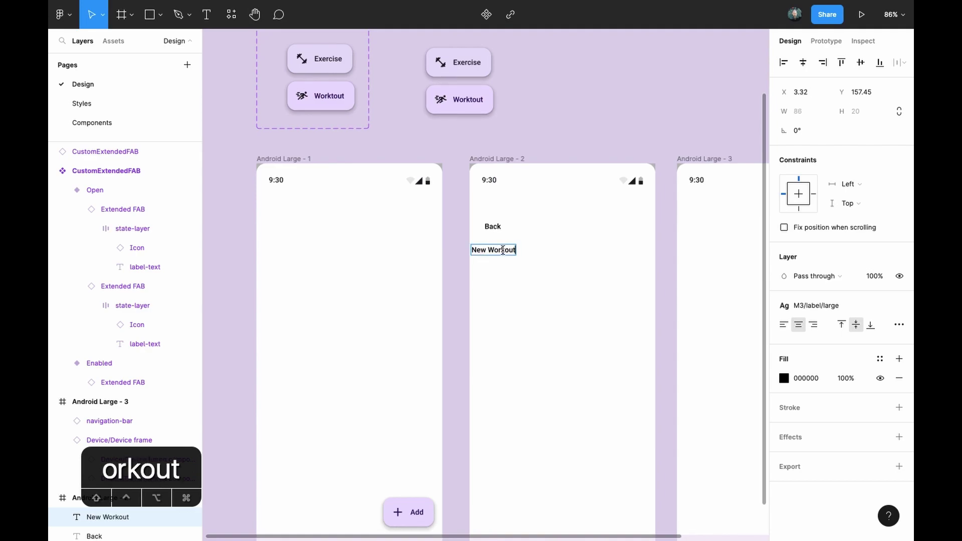
key("Escape")
Step: Delete the existing Android Large - 3 frame and replace it with a duplicate of Android Large - 2
scroll(527, 277, "down", 2)
scroll(527, 277, "right", 2)
left_click(636, 125)
key("BackSpace")
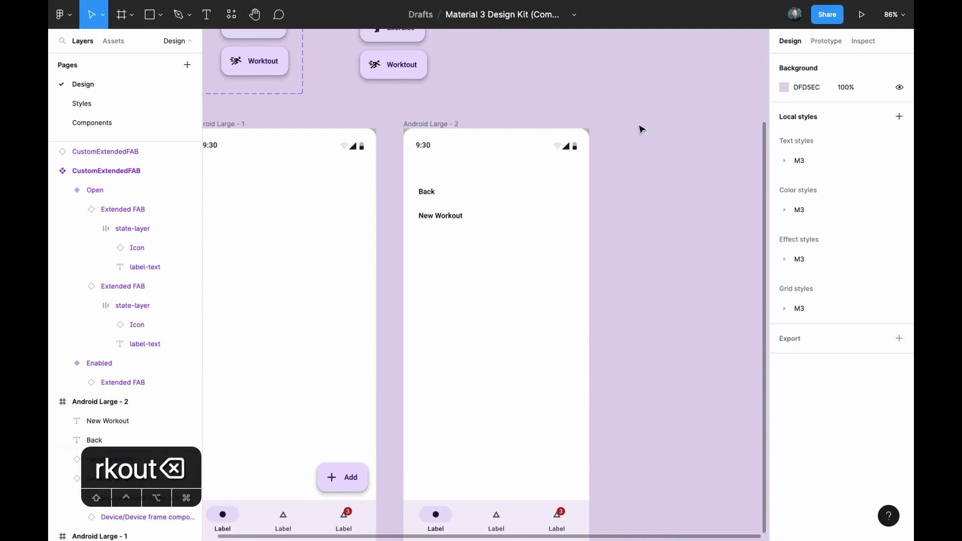
left_click(432, 122)
key("super+d")
Step: Change the New Workout text in the duplicated Android Large - 3 frame to "New Exercise"
double_click(645, 215)
double_click(654, 212)
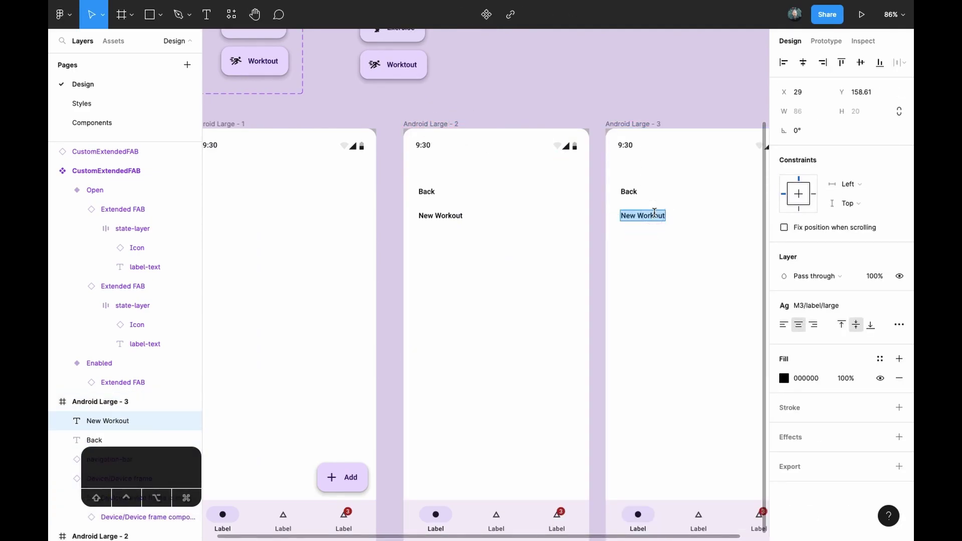
type("New Exercise")
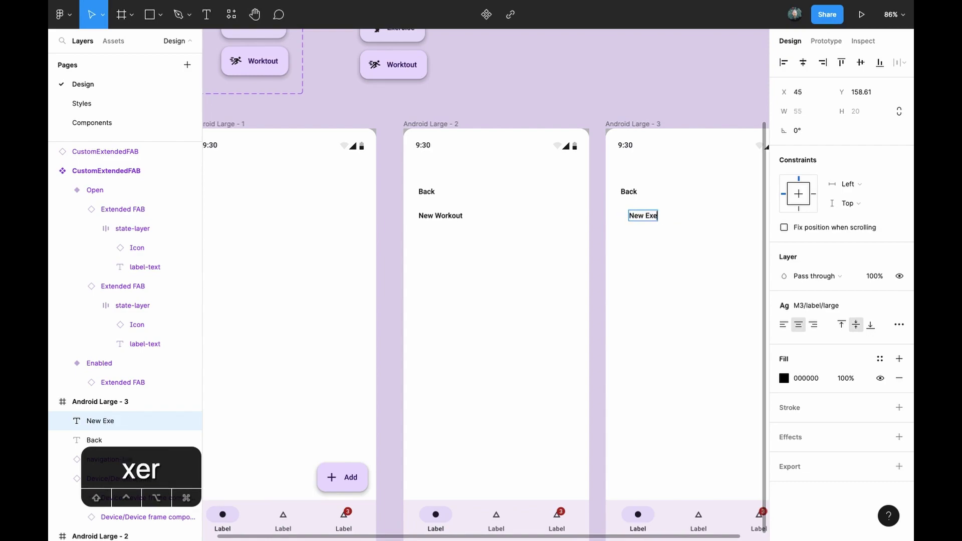
key("Escape")
Step: Select the New Workout and New Exercise titles together and apply the M3/display/medium text style
key("super+alt+a")
left_click(842, 300)
scroll(838, 410, "down", 3)
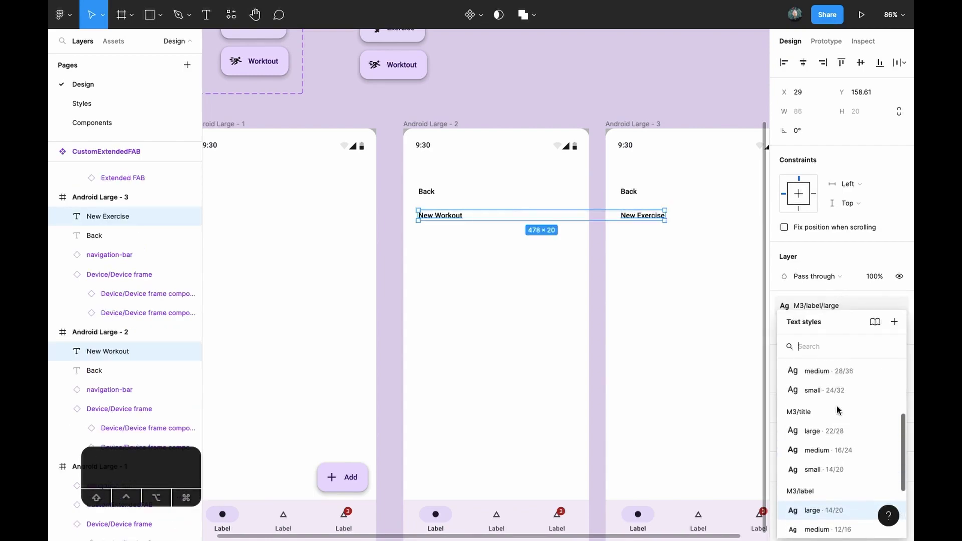
scroll(838, 410, "up", 3)
scroll(837, 407, "down", 1)
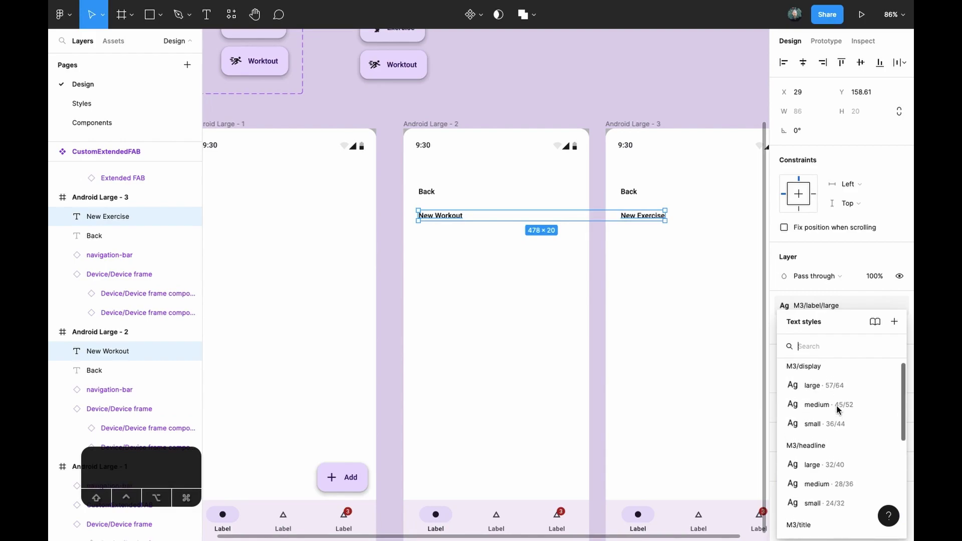
left_click(831, 406)
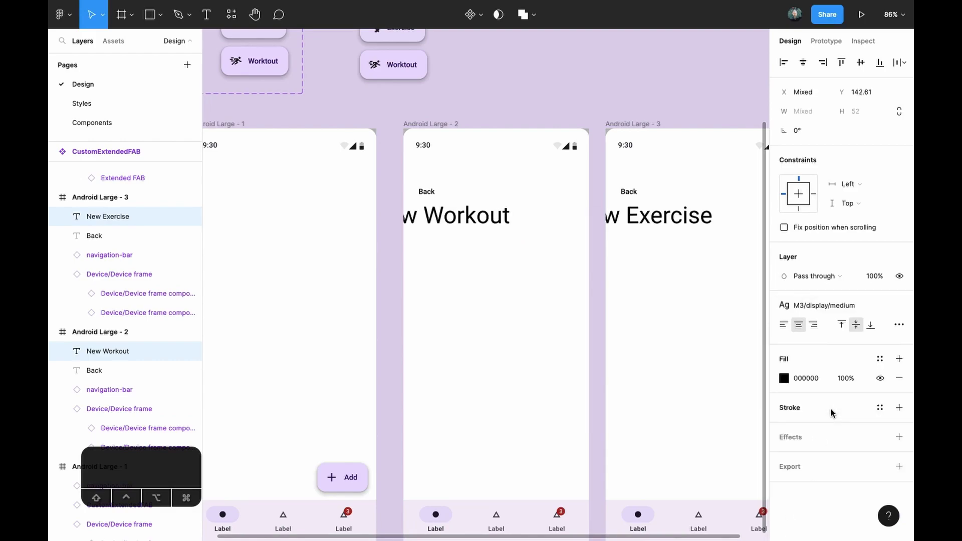
Step: Move the New Workout and New Exercise titles fully inside their frames below Back, placing New Exercise at about X 24, Y 148
left_click(524, 223)
left_click(481, 218)
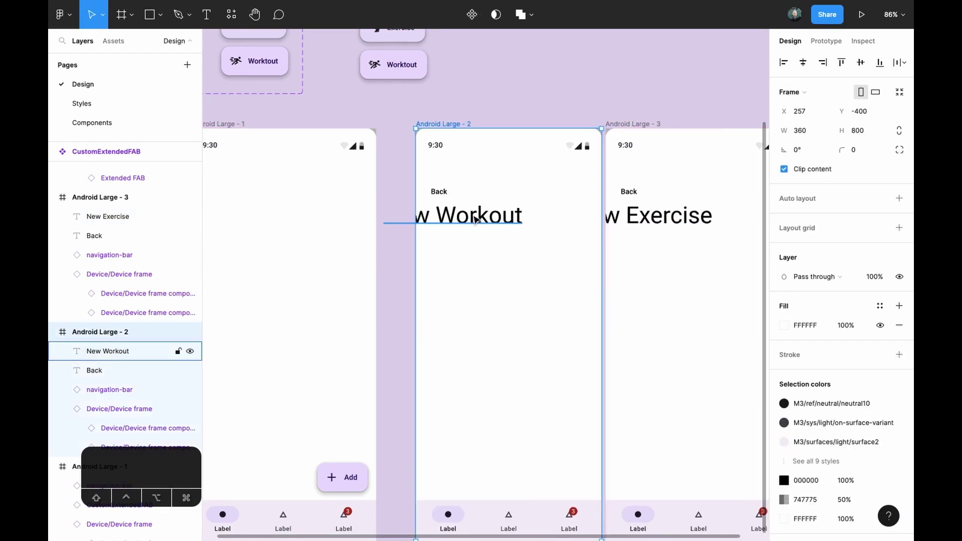
left_click_drag(481, 223, 519, 225)
left_click_drag(671, 217, 708, 217)
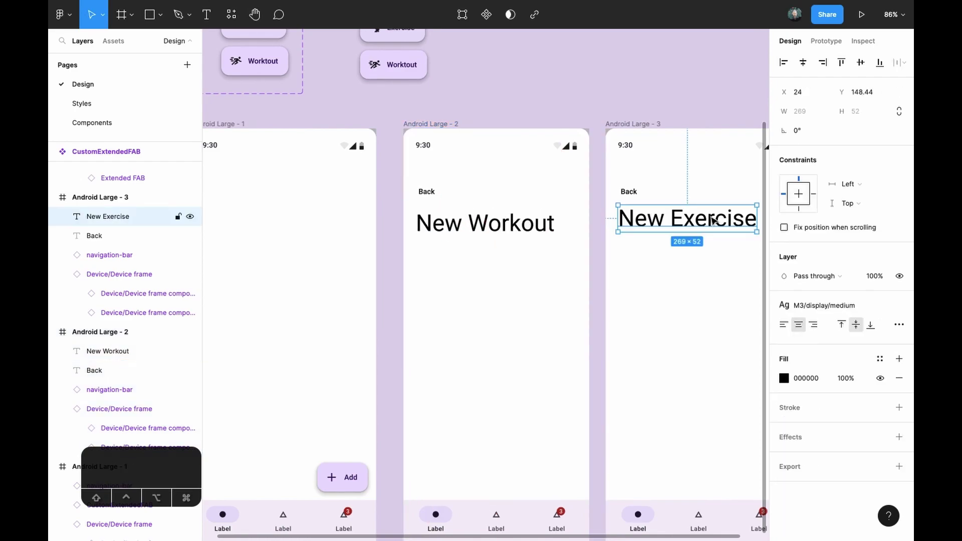
scroll(707, 220, "down", 3)
left_click(756, 202)
scroll(401, 108, "up", 1)
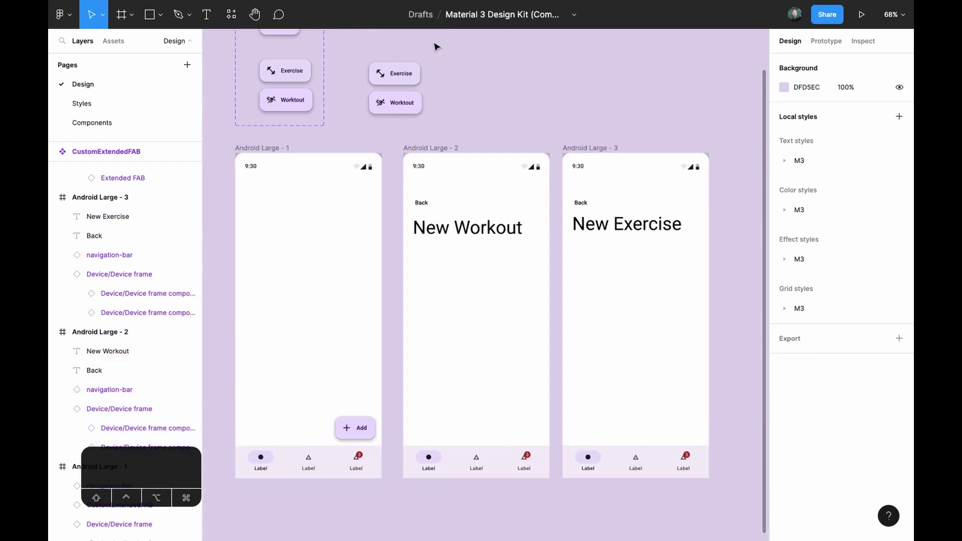
Step: Link the Worktout button of the overlay instance to the Android Large - 2 frame with an On tap, Navigate to, Instant interaction
left_click(397, 90)
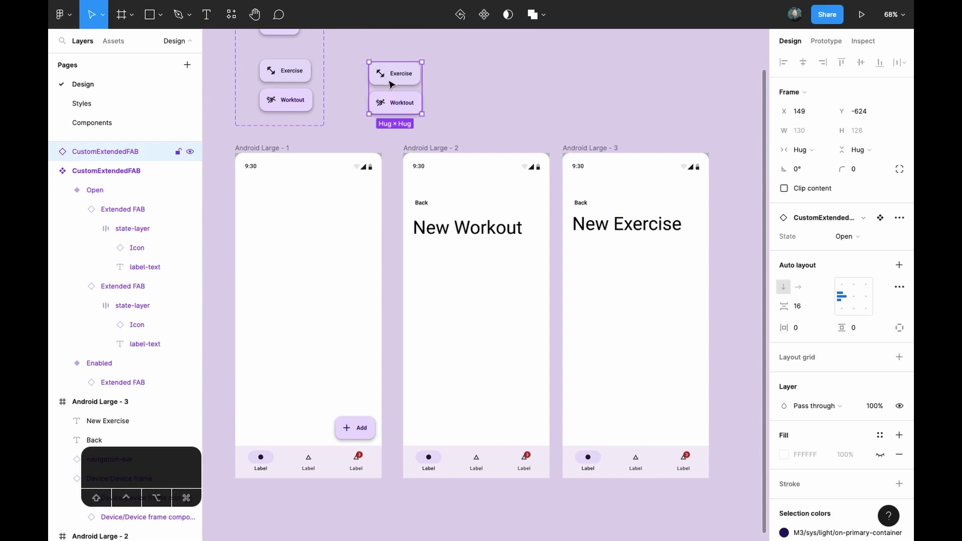
left_click(417, 102)
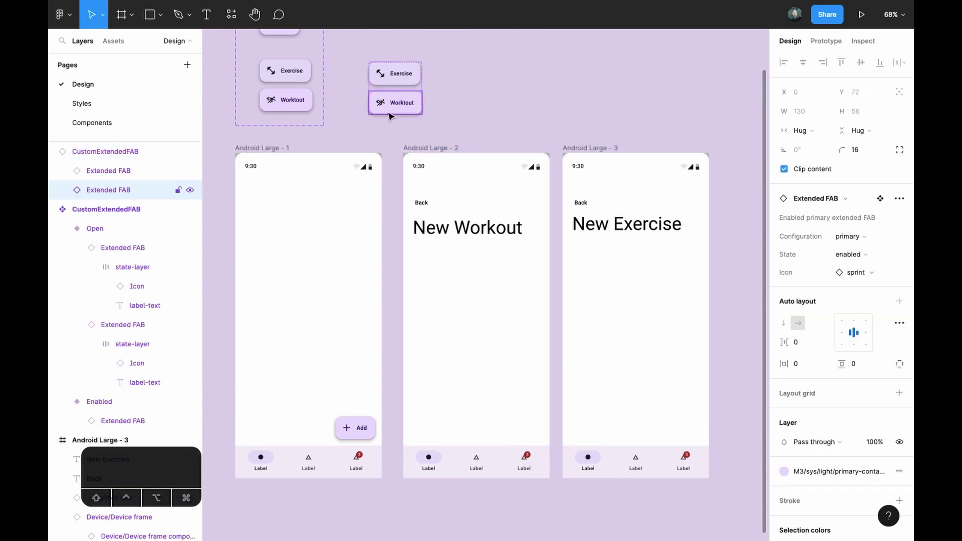
key("shift+e")
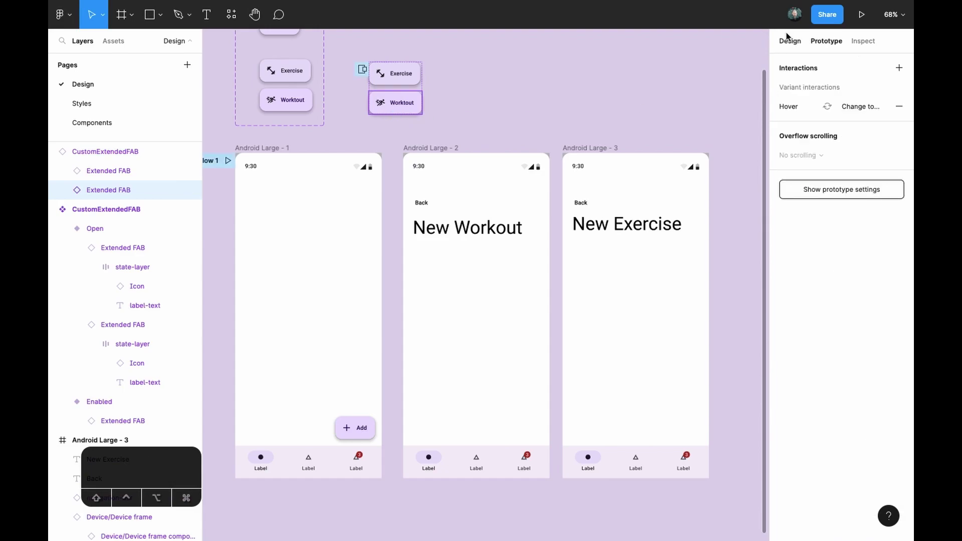
left_click(422, 104)
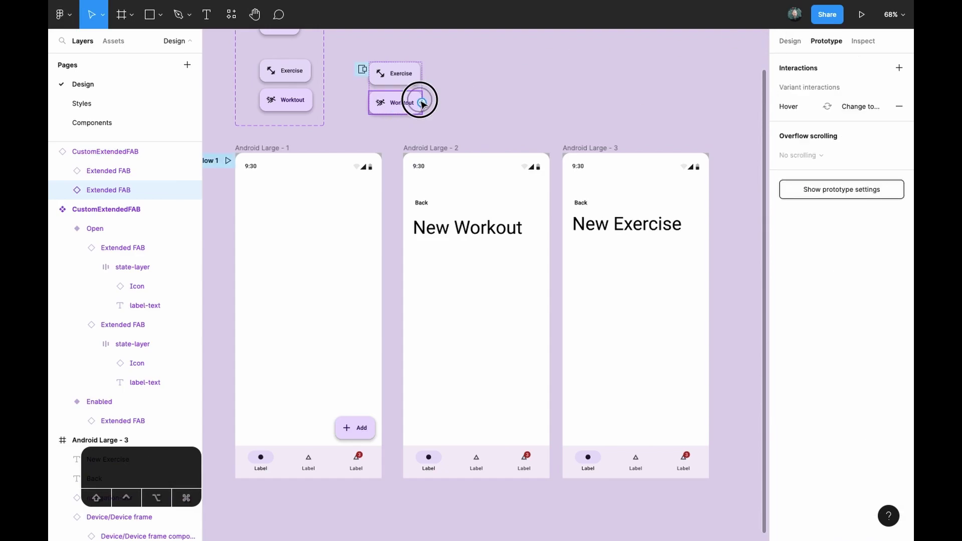
left_click_drag(422, 104, 536, 274)
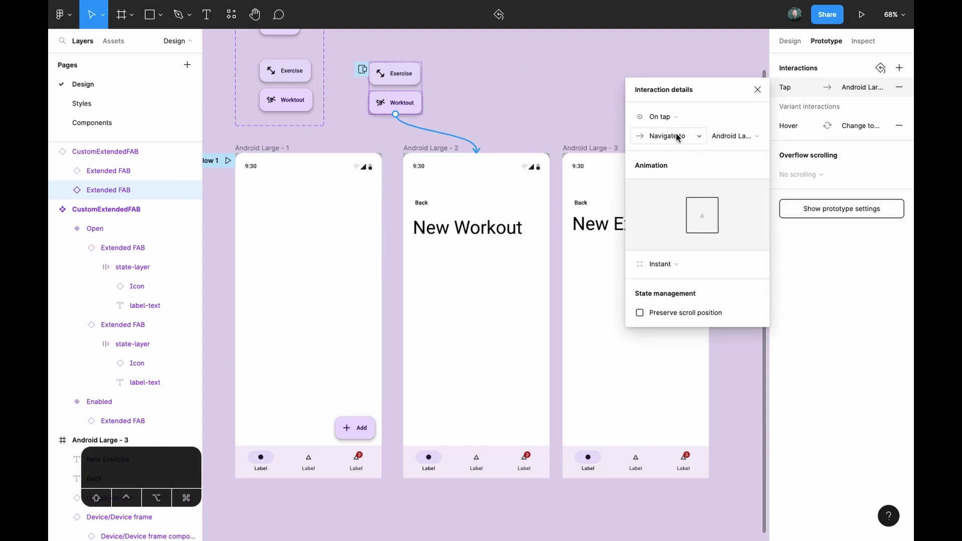
left_click(757, 89)
Step: Link the overlay instance's Exercise button to the Android Large - 3 frame with an On tap, Navigate to, Instant interaction
left_click(411, 80)
left_click_drag(420, 73, 621, 181)
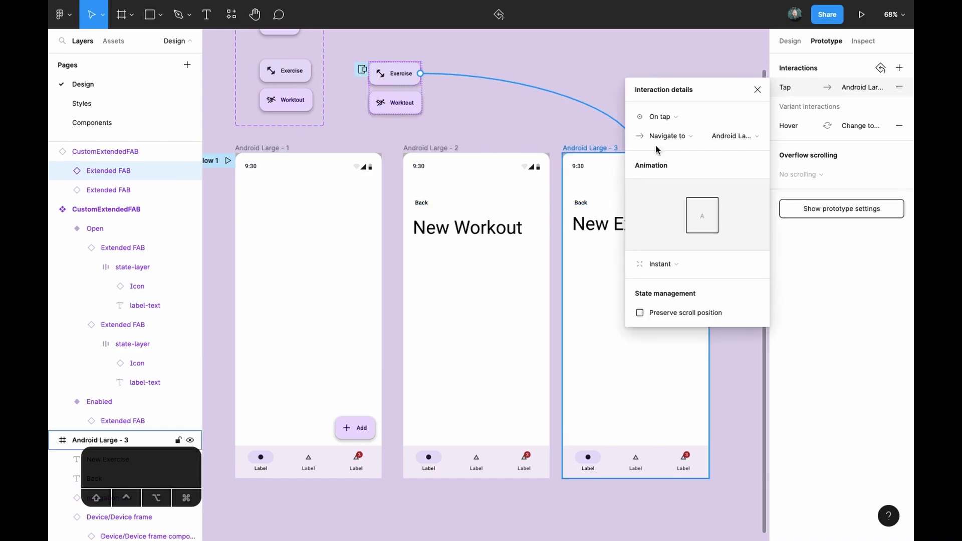
left_click(757, 91)
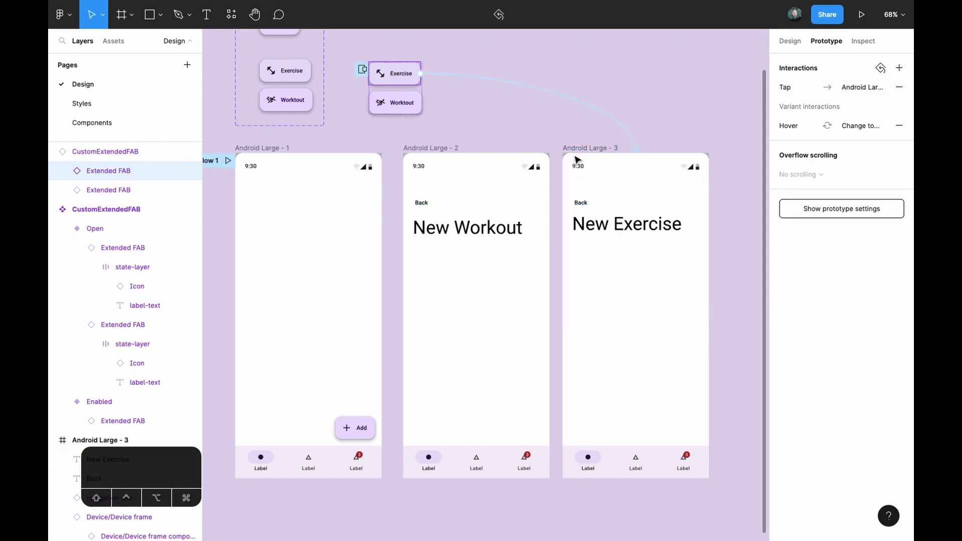
Step: Give the Back text in Android Large - 2 an On tap interaction with the Back action
scroll(379, 195, "up", 3)
left_click(431, 206)
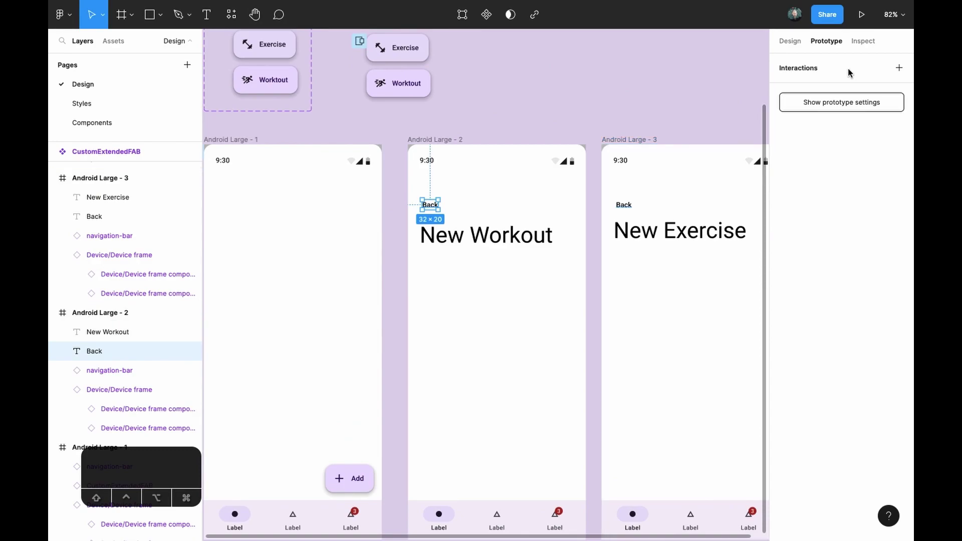
left_click(899, 68)
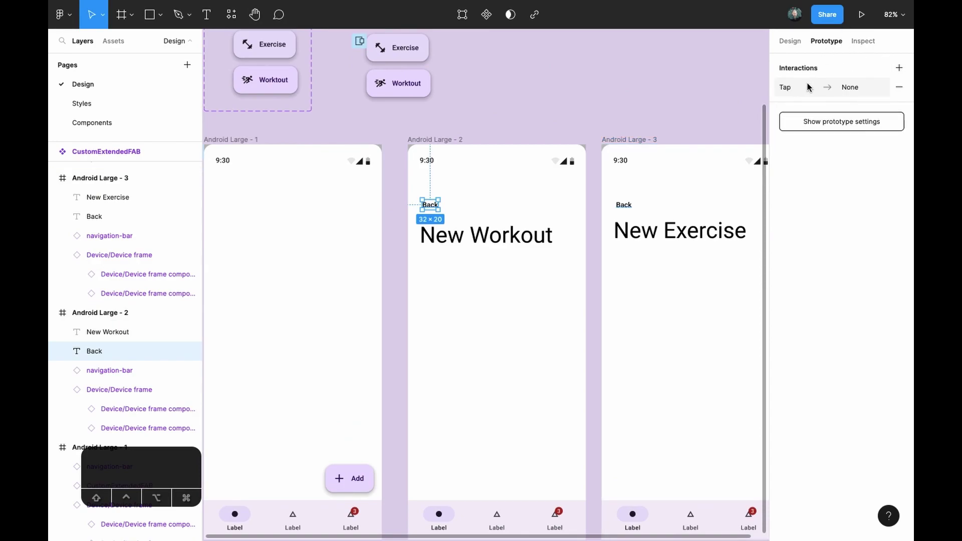
left_click(835, 87)
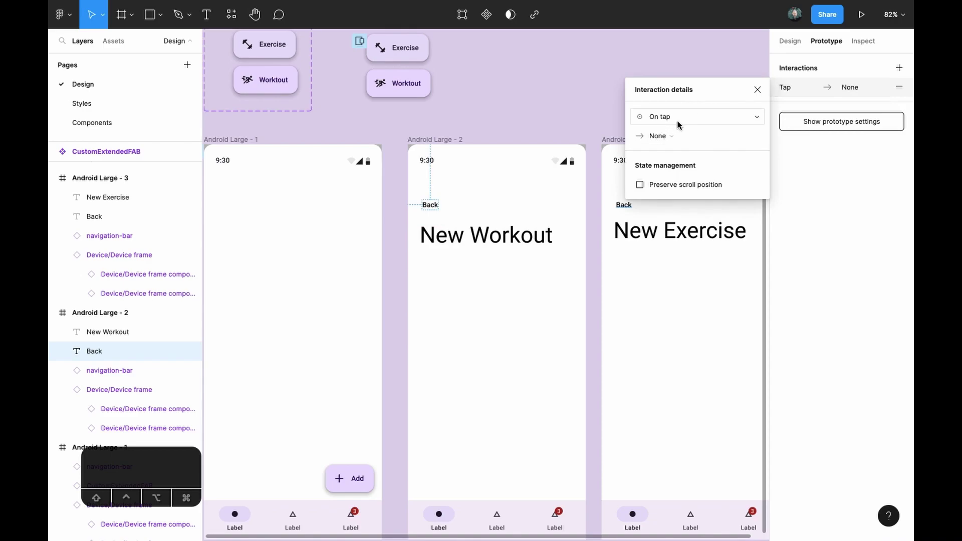
left_click(717, 117)
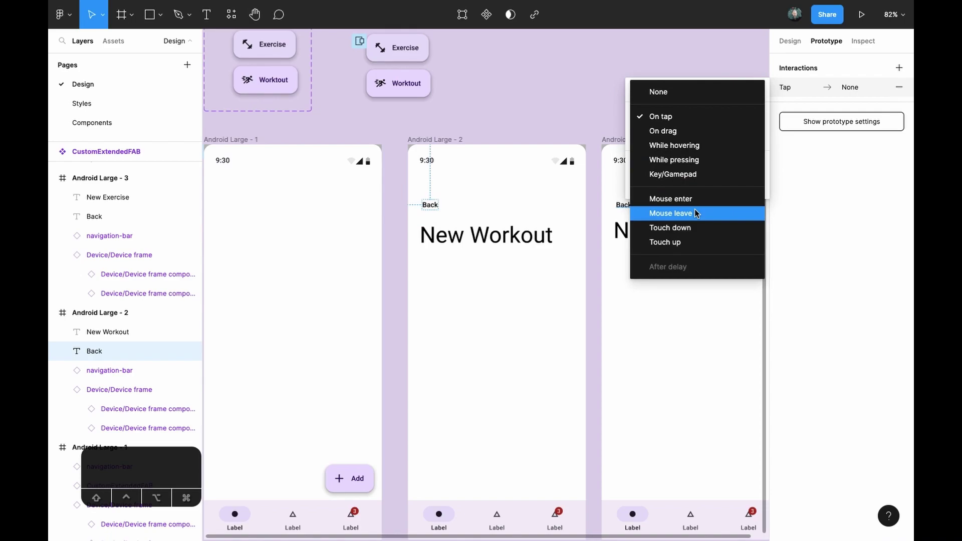
left_click(766, 178)
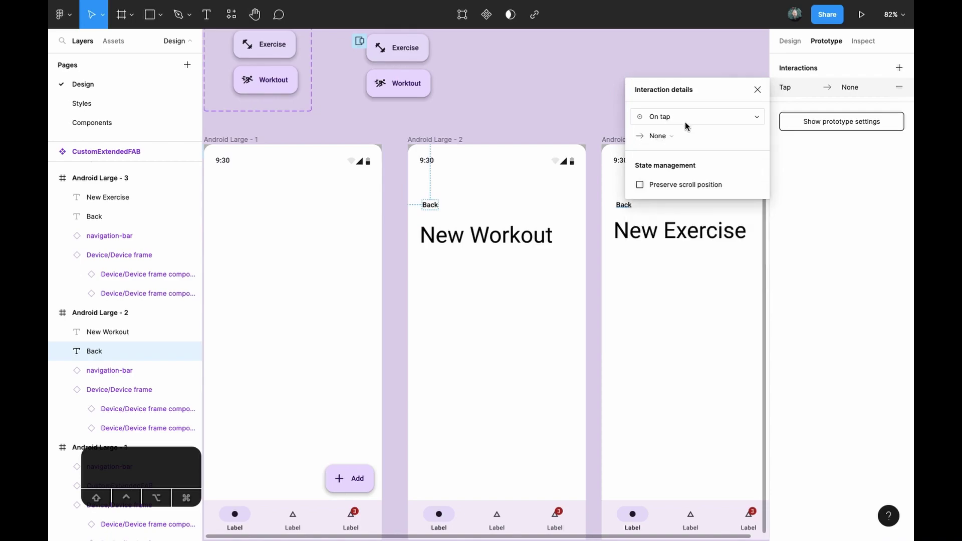
left_click(678, 136)
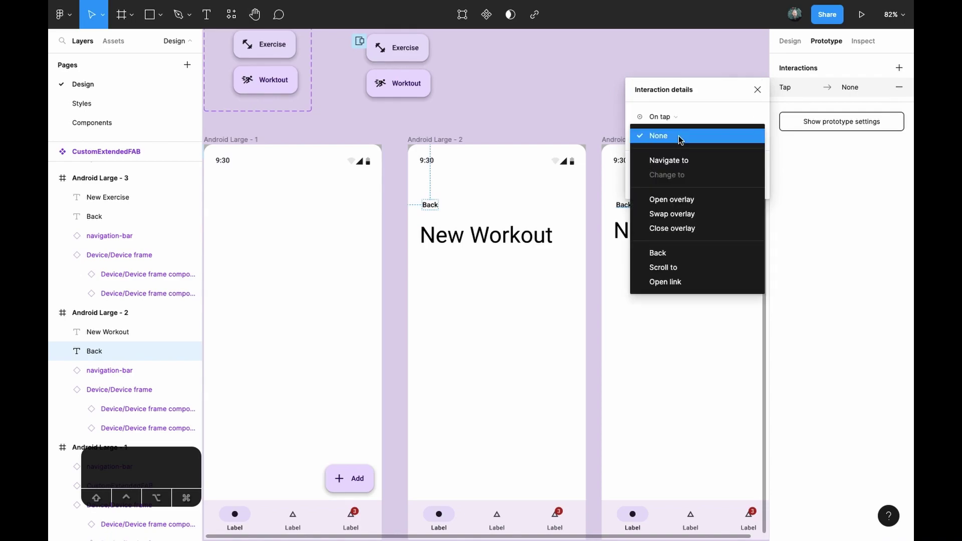
left_click(681, 252)
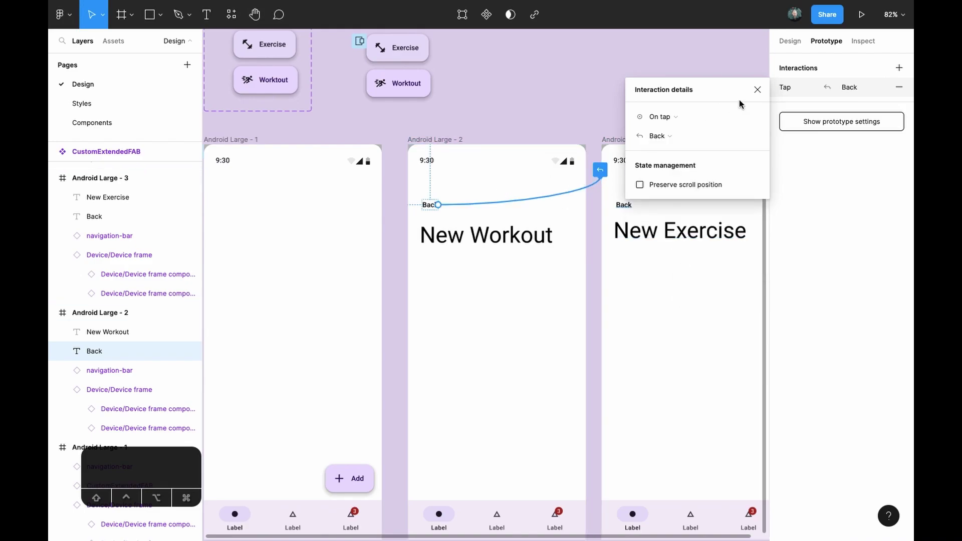
left_click(757, 90)
Step: Give the Back text in Android Large - 3 an On tap interaction with the Back action
left_click(624, 204)
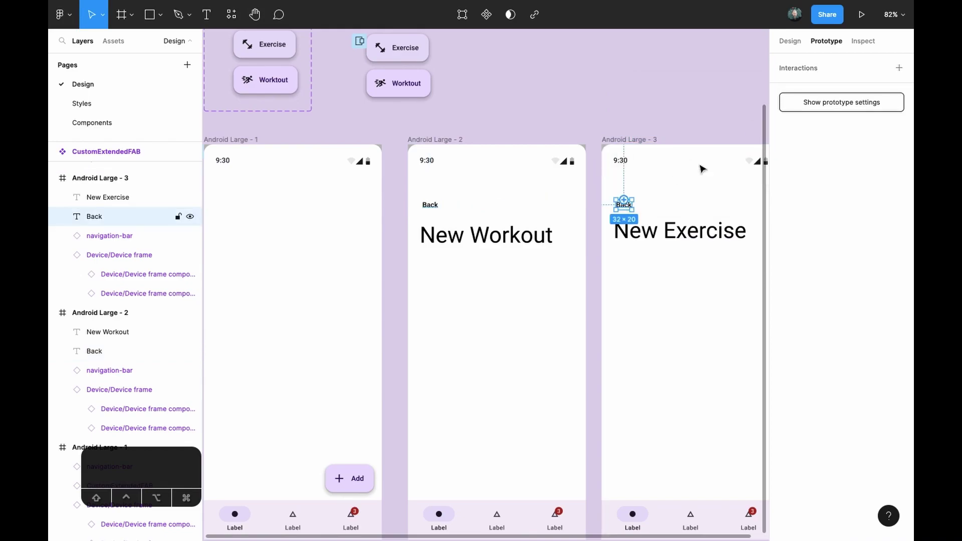
left_click(899, 68)
left_click(827, 87)
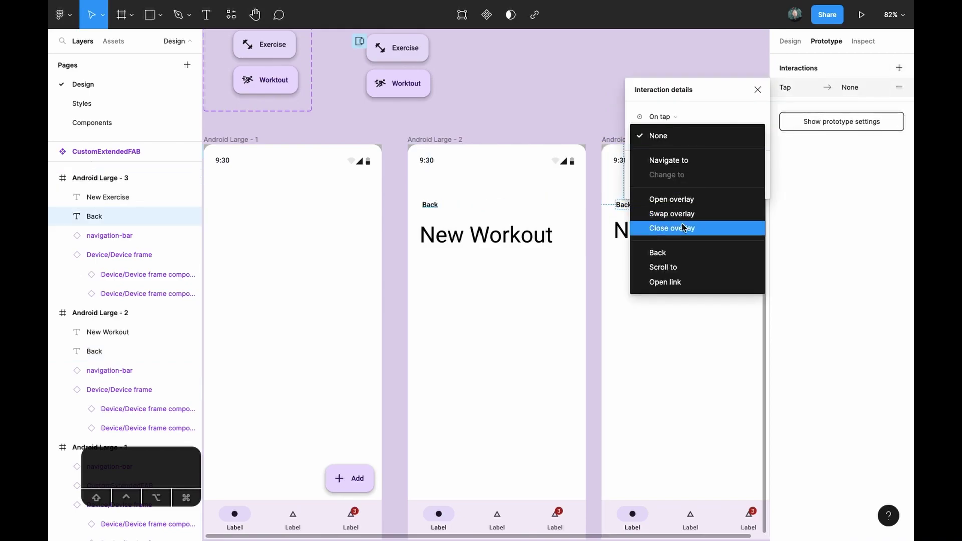
left_click(676, 253)
scroll(576, 233, "down", 3)
scroll(576, 236, "right", 1)
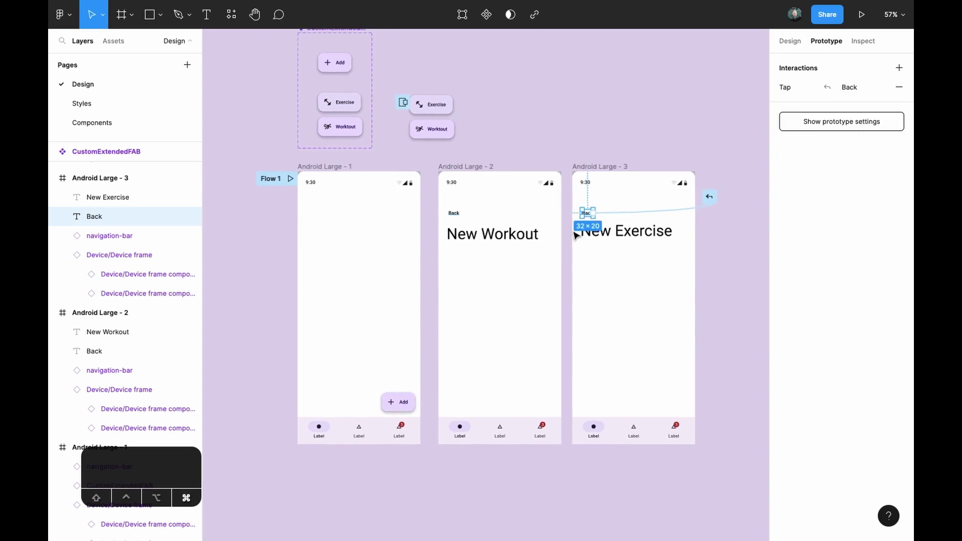
Step: Run the prototype from the start and test opening the Add button's overlay and dismissing it by tapping outside
key("super+alt+Return")
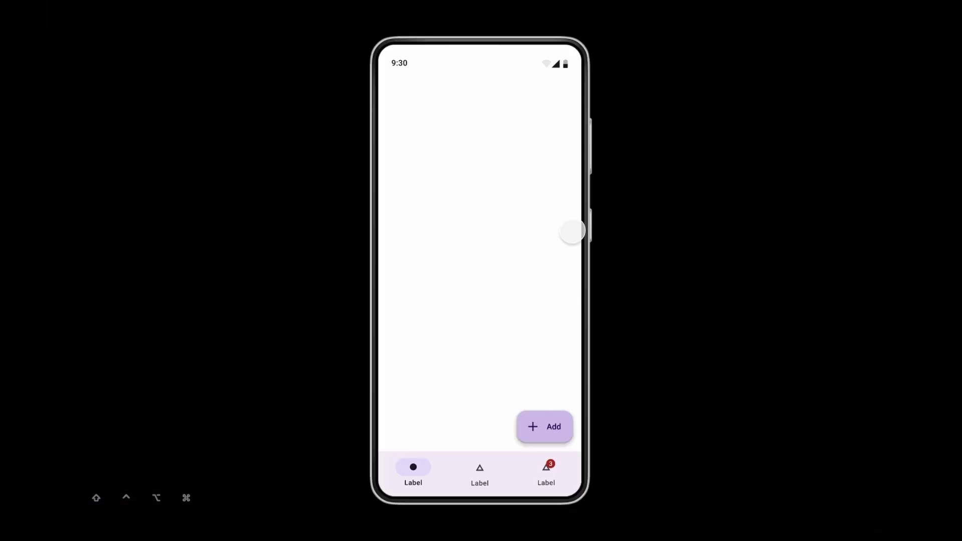
key("r")
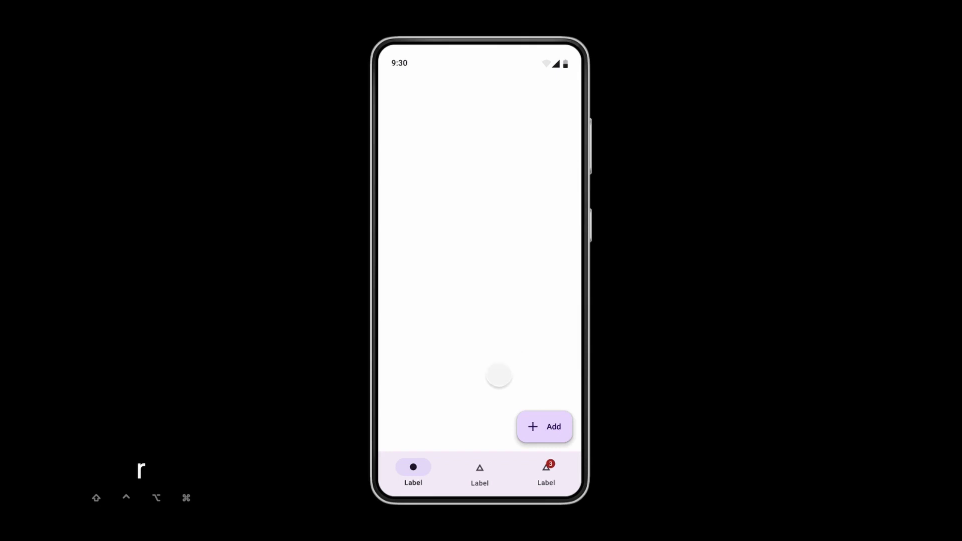
left_click(545, 426)
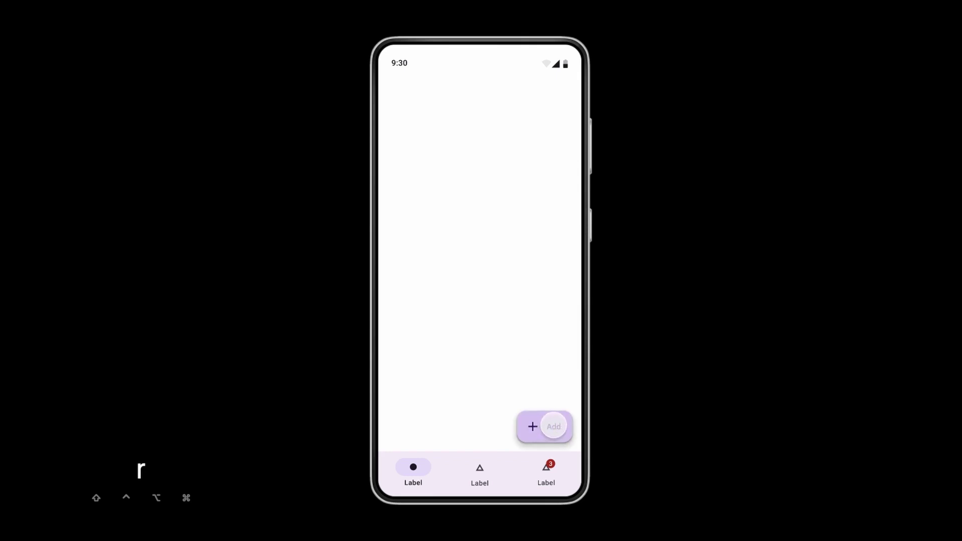
left_click(553, 426)
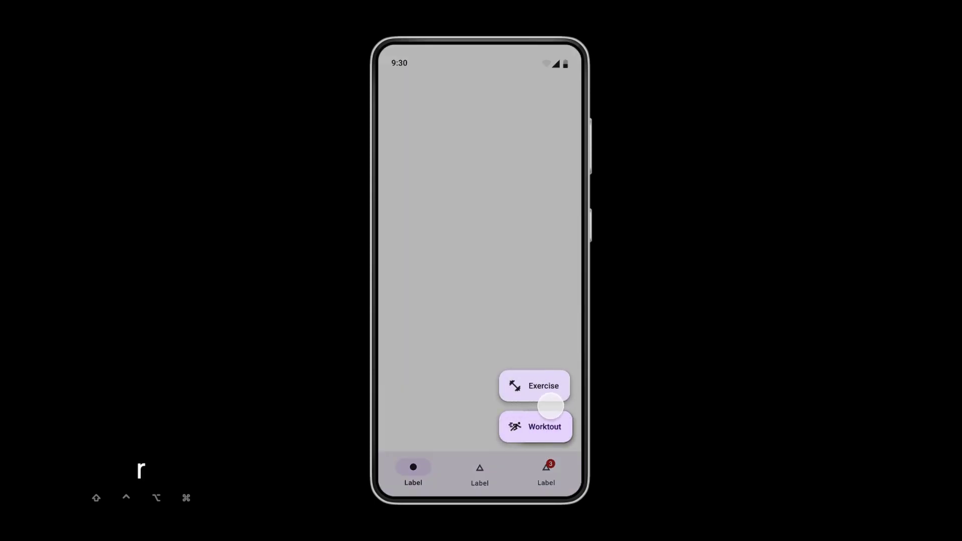
left_click(418, 365)
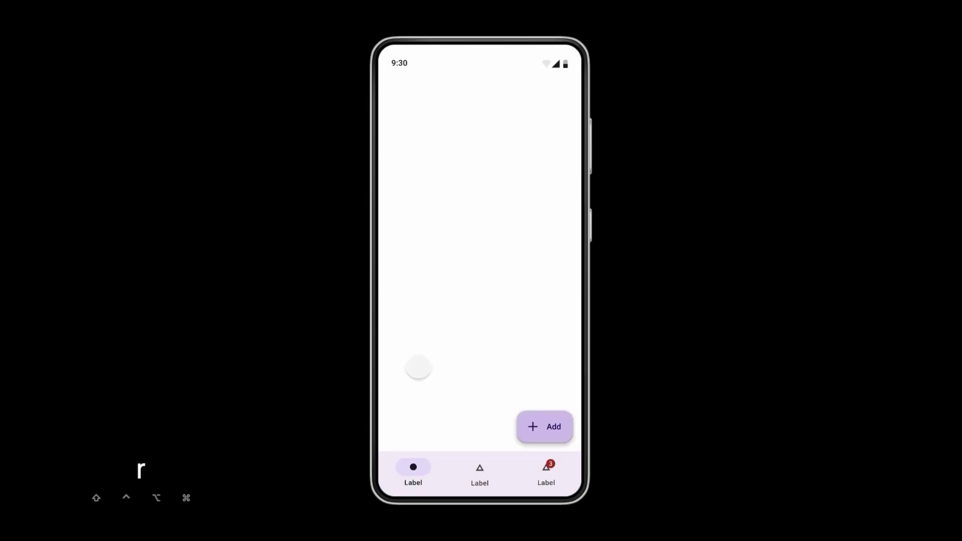
Step: Test the path from the Add overlay's Worktout button to the New Workout screen and return with Back
left_click(539, 426)
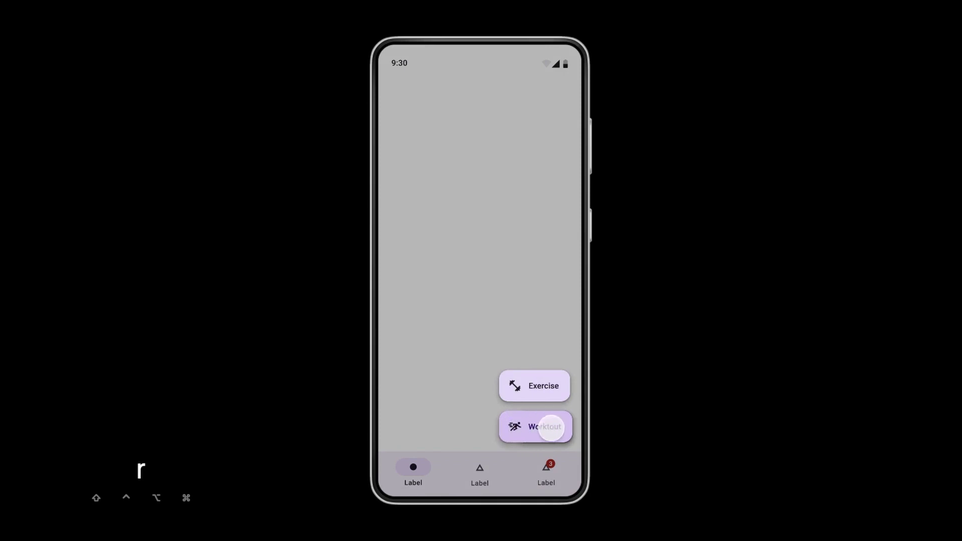
left_click(546, 426)
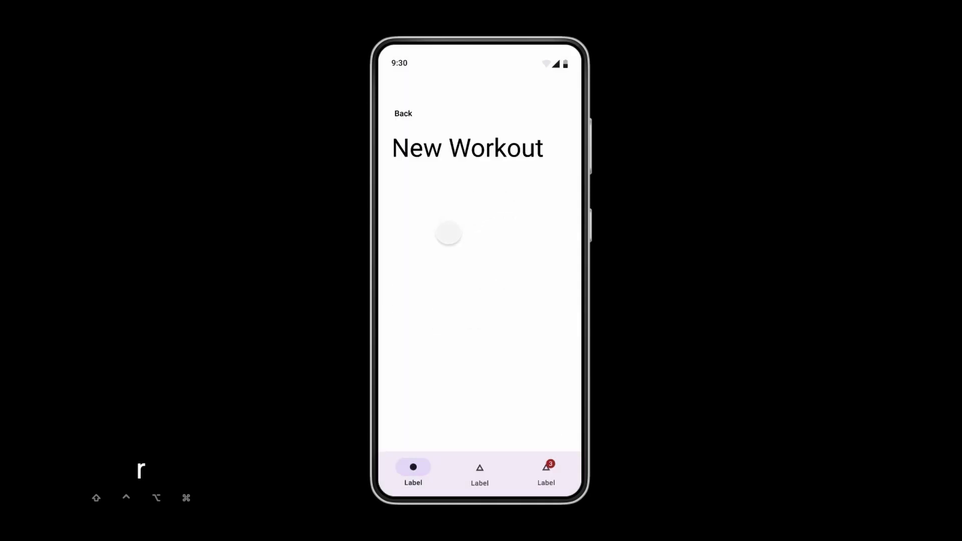
left_click(406, 113)
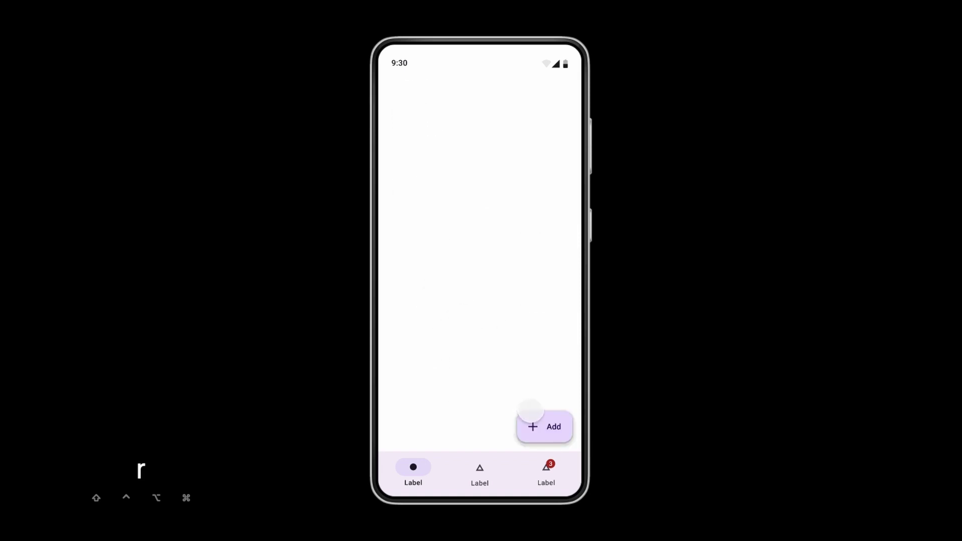
Step: Test the path from the Add overlay's Exercise button to the New Exercise screen and return with Back
left_click(551, 426)
left_click(544, 384)
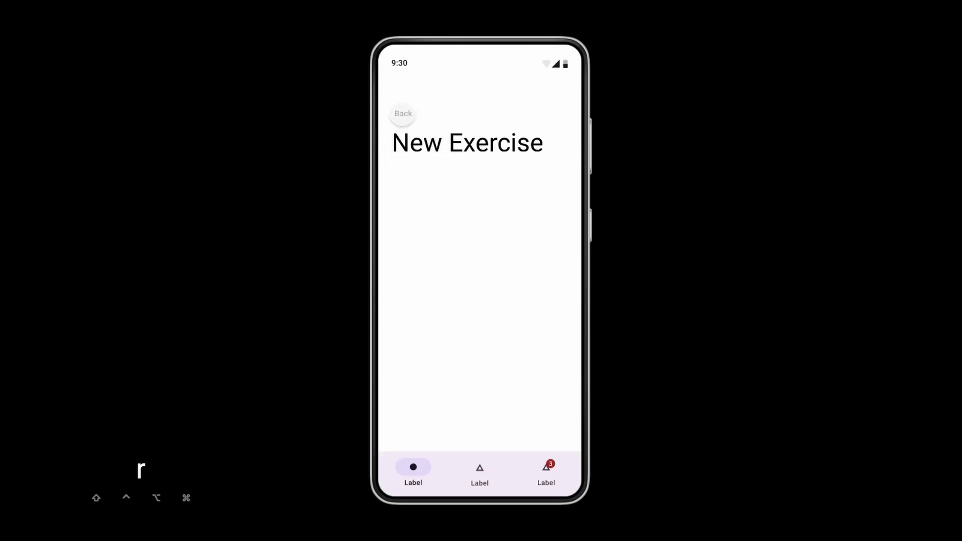
left_click(402, 115)
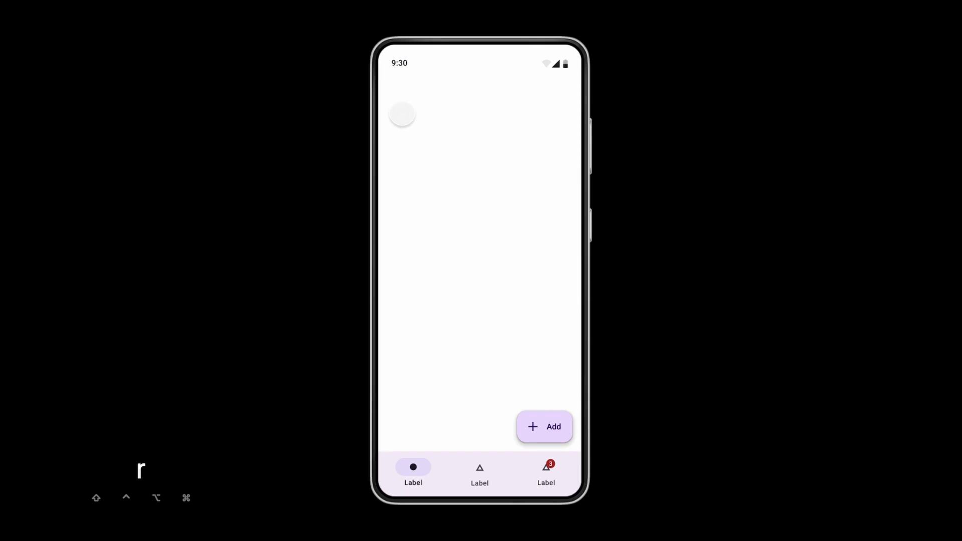